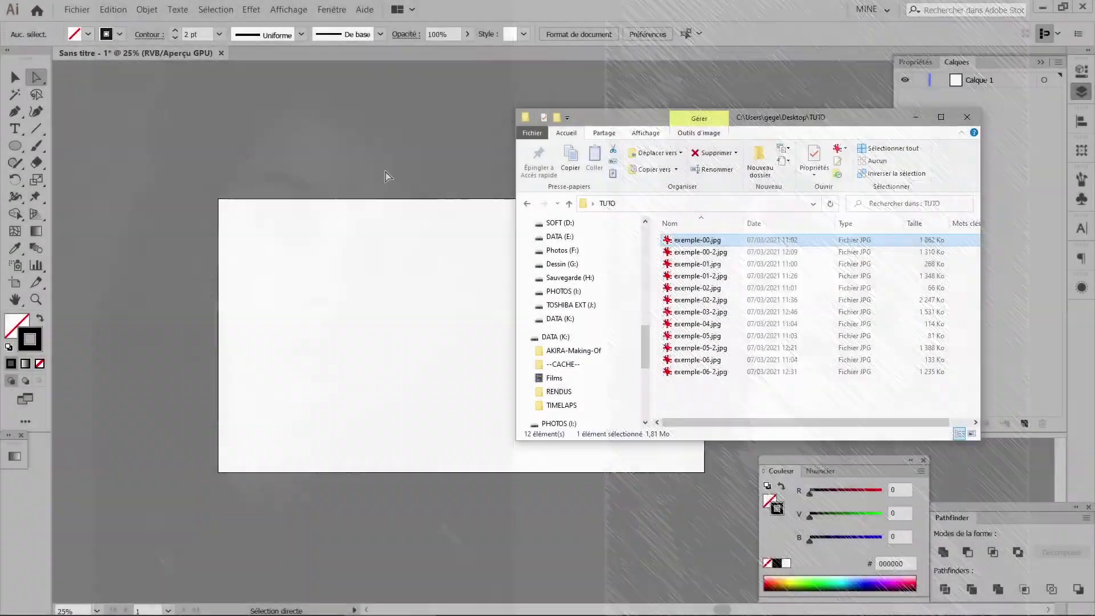
Step: Draw a 656 px circle on the artboard, filled solid black with no stroke
click(251, 9)
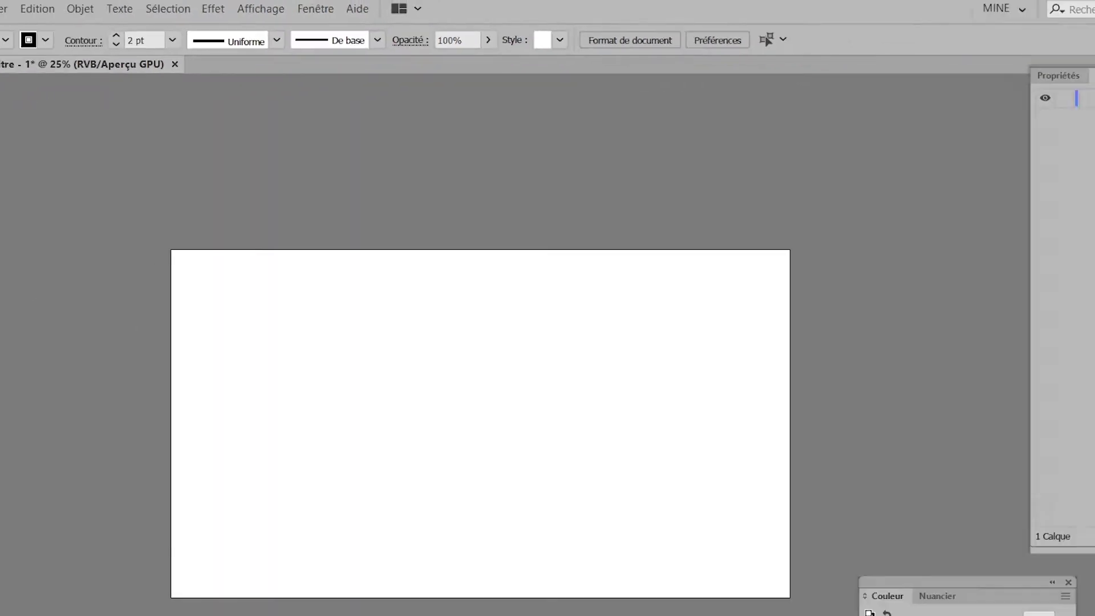
click(14, 145)
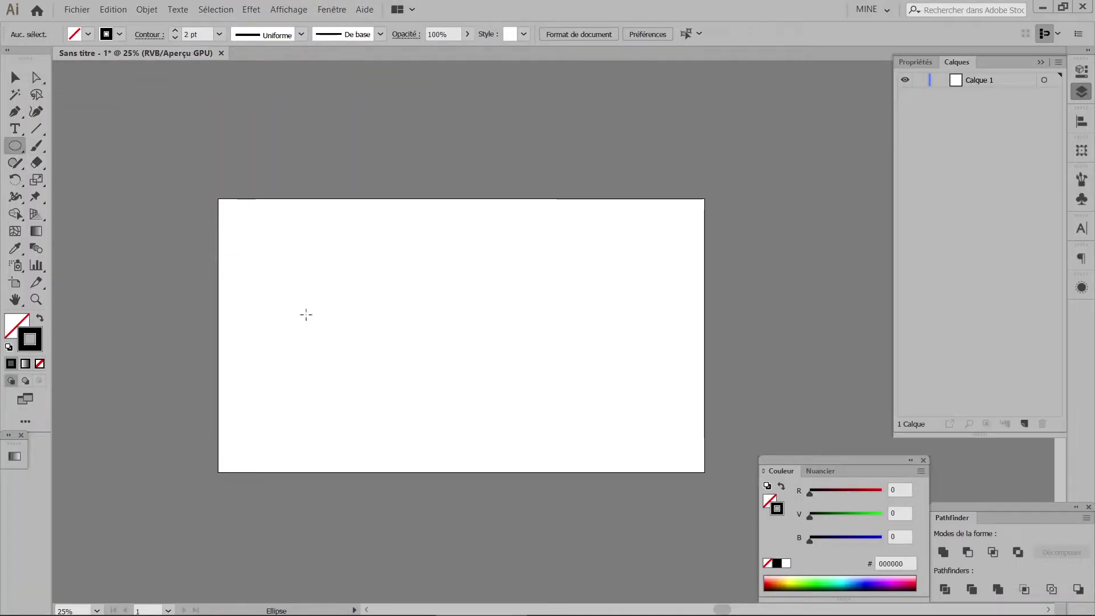
drag(456, 325, 529, 408)
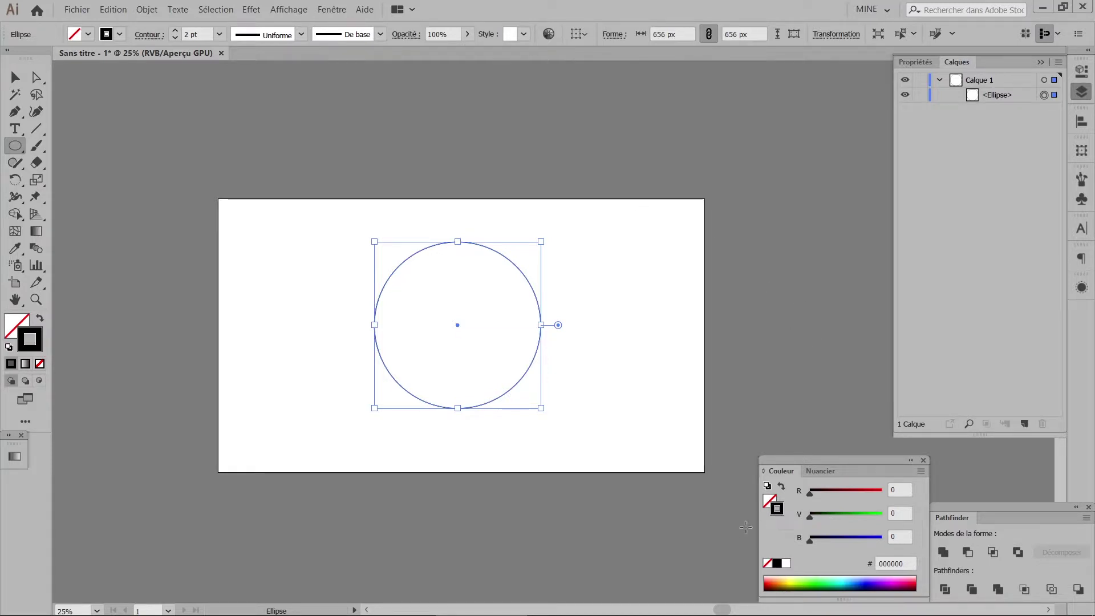
click(767, 563)
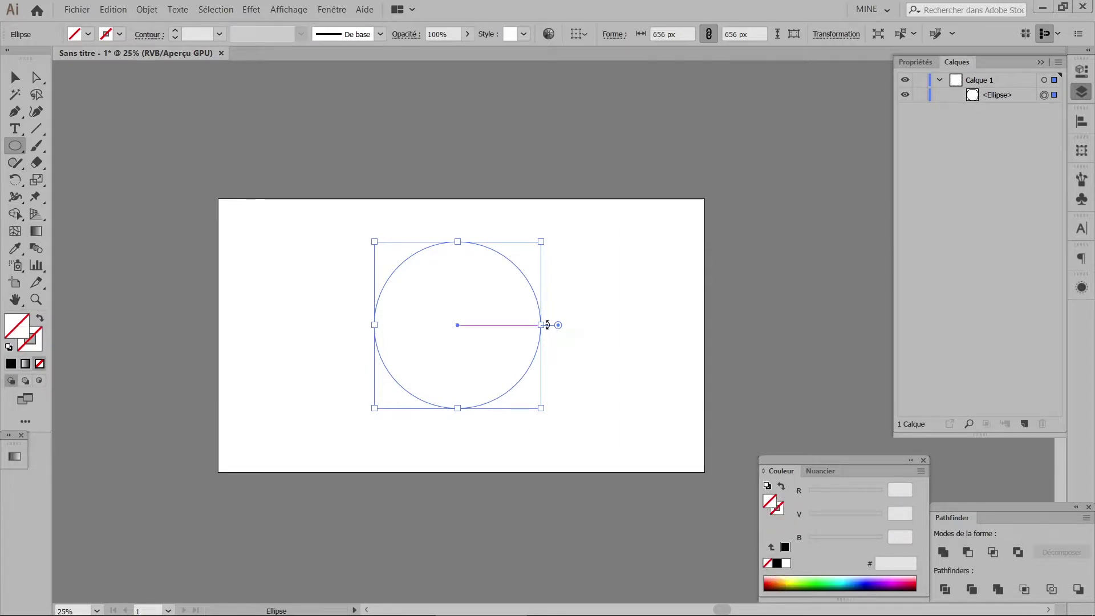
click(777, 563)
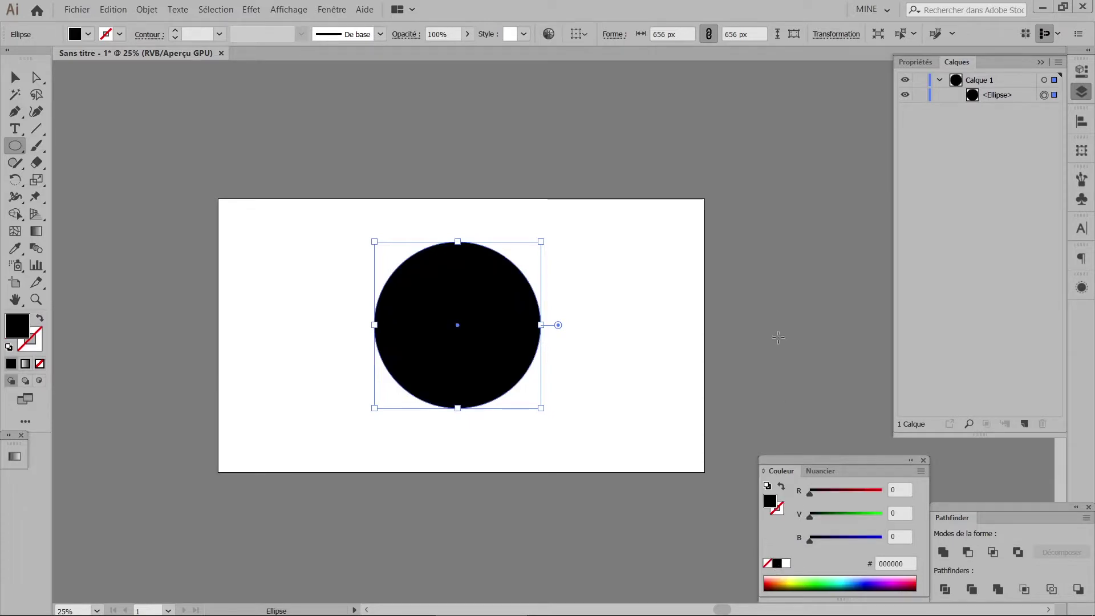
key(ctrl+plus)
key(ctrl+plus)
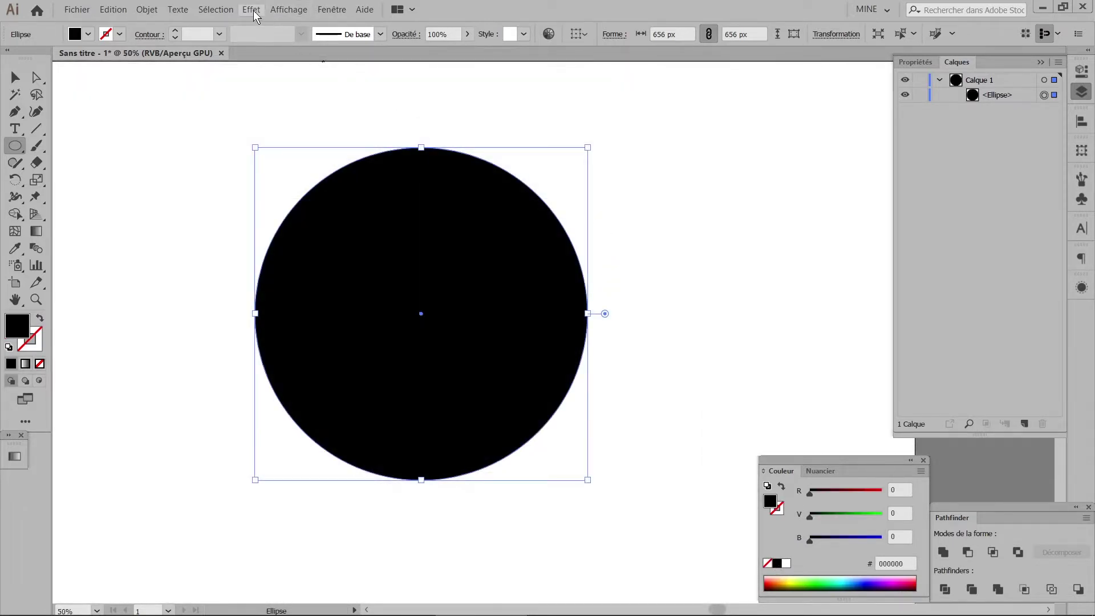
Step: Apply the Scribble effect with Custom settings and a 131° hatching angle
click(252, 10)
mouse_move(266, 139)
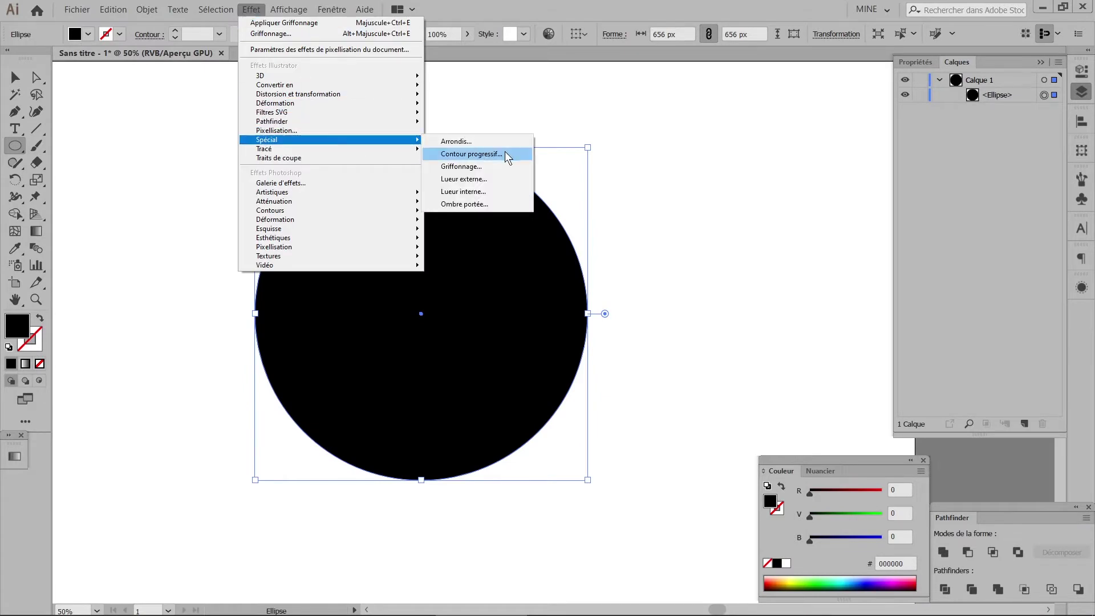
click(496, 165)
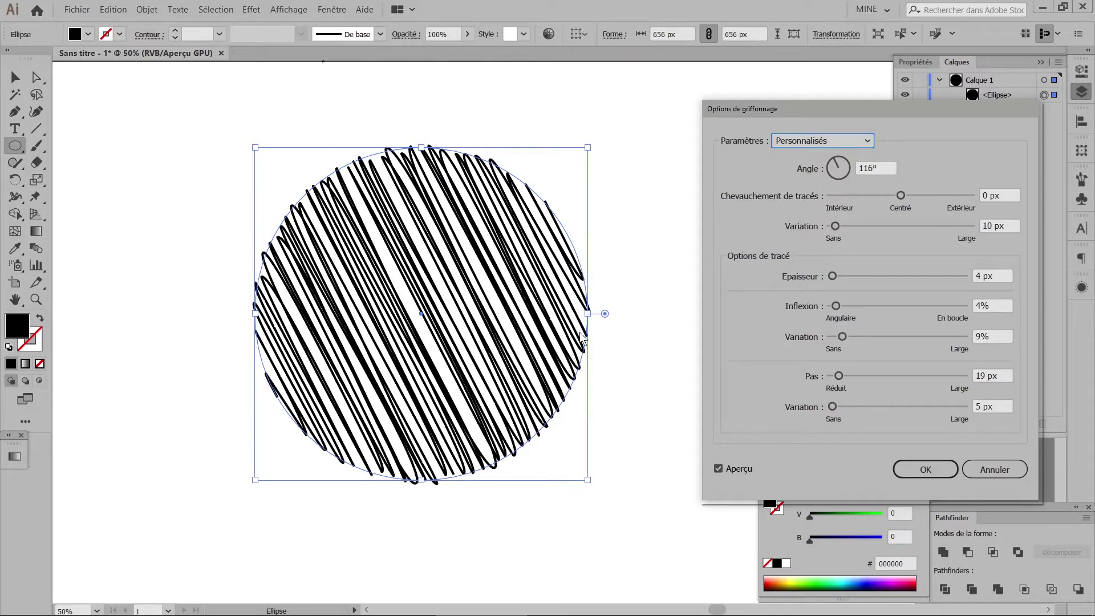
drag(835, 111, 770, 113)
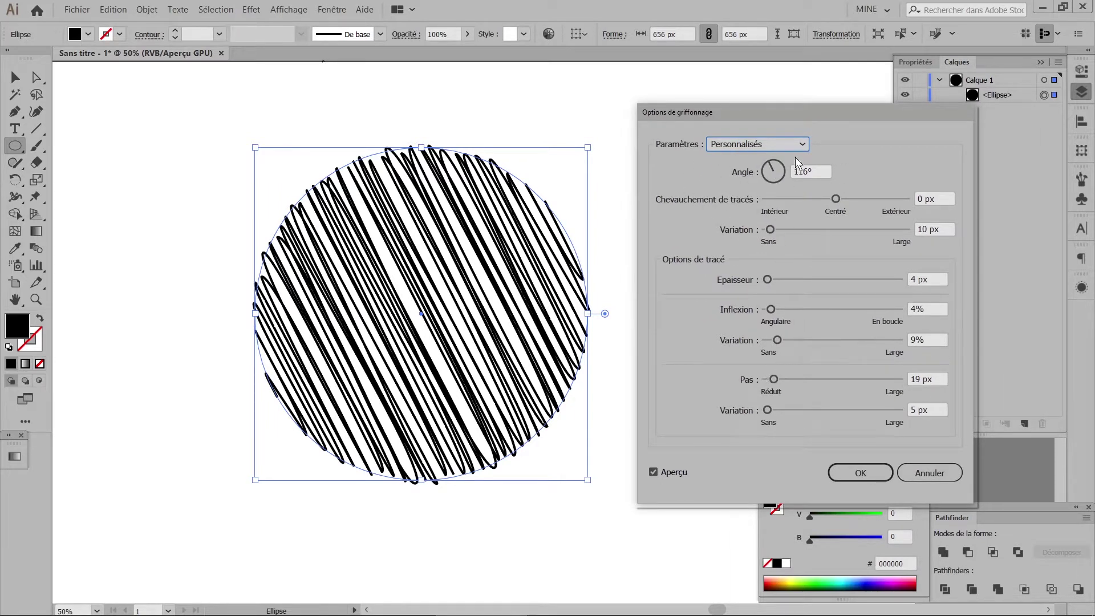
click(803, 145)
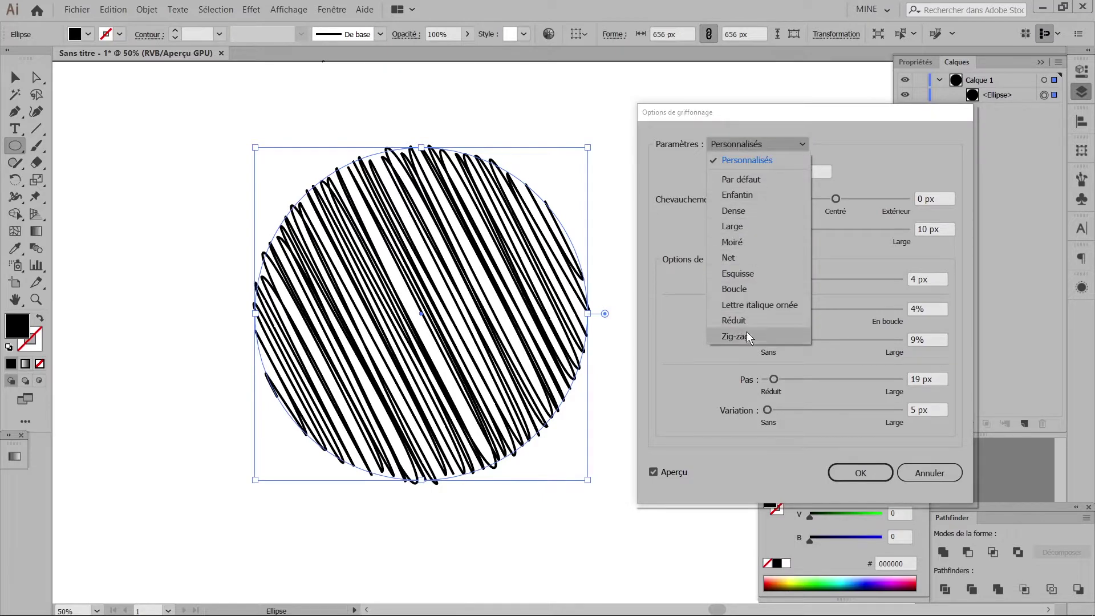
click(803, 145)
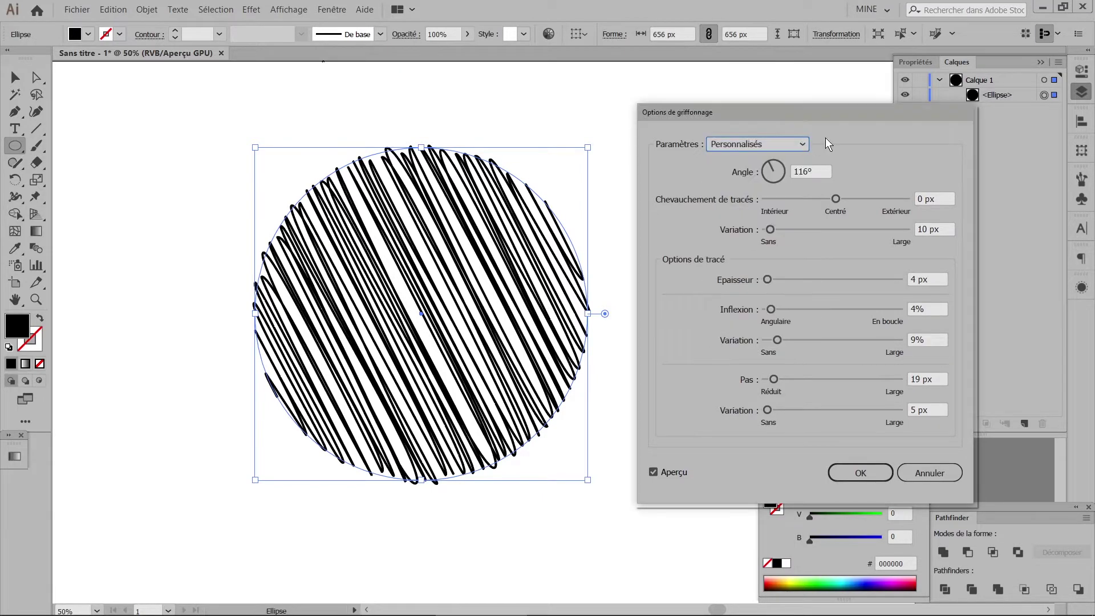
click(768, 170)
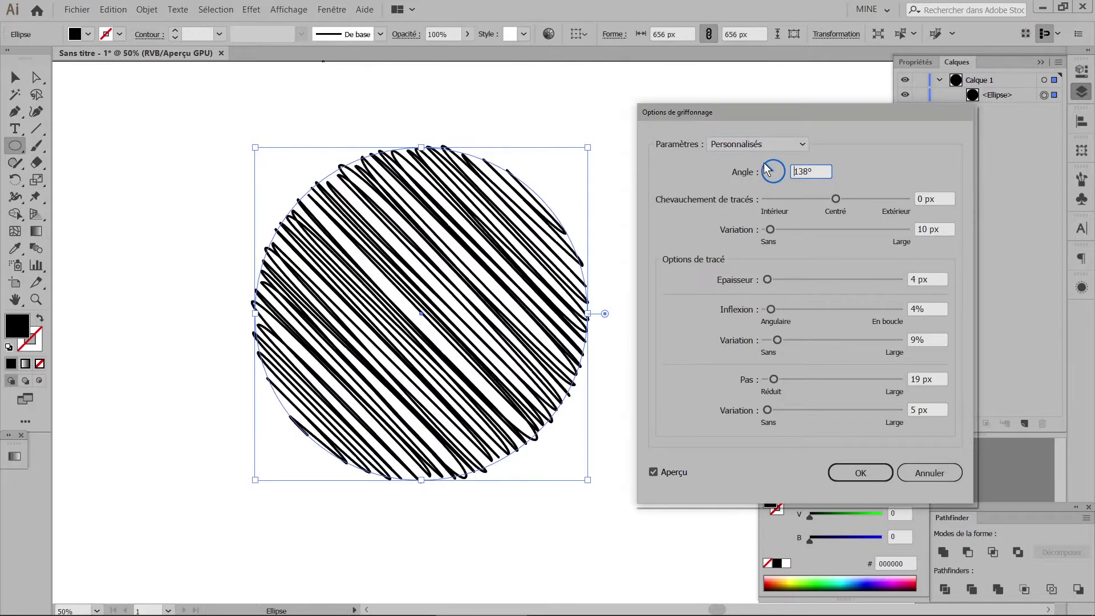
double_click(807, 171)
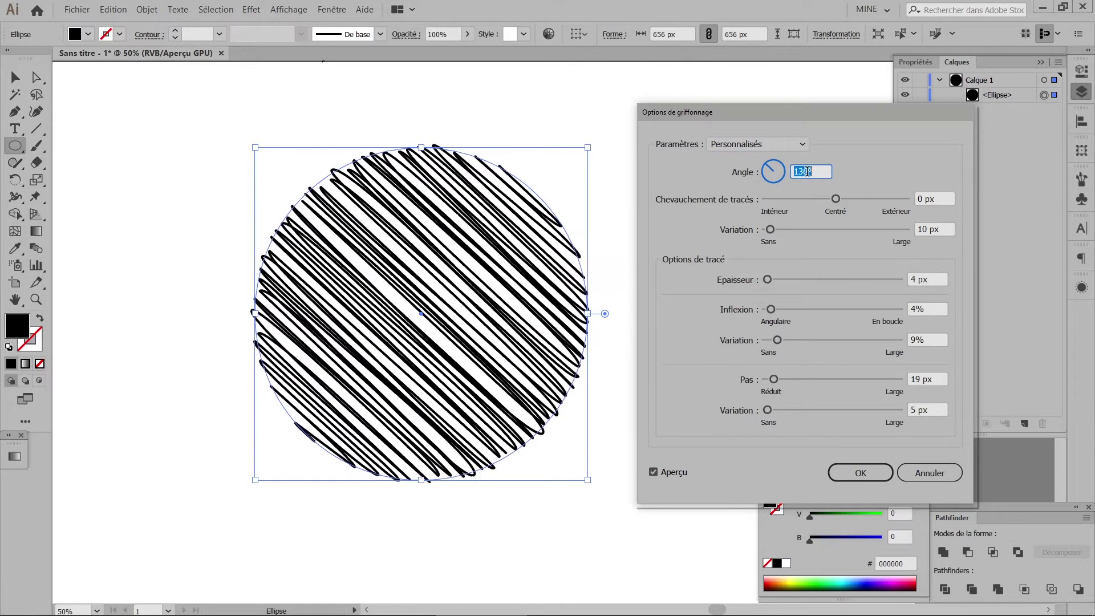
key(Up)
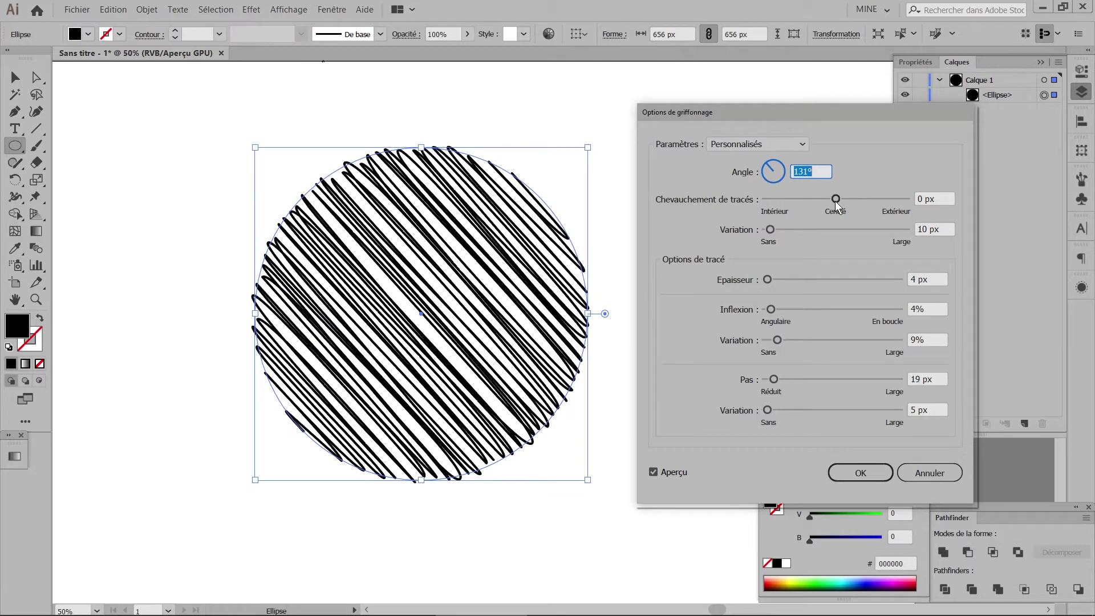
Step: Try different scribble overlap values, settling at -27 px
click(937, 198)
key(shift+Up)
key(shift+Up)
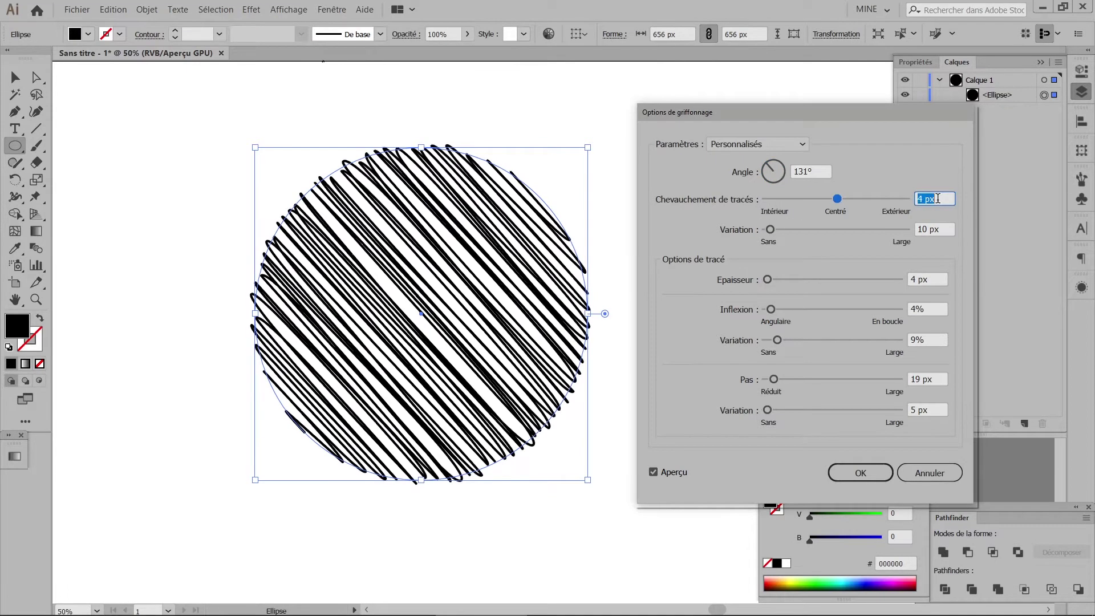
key(shift+Down)
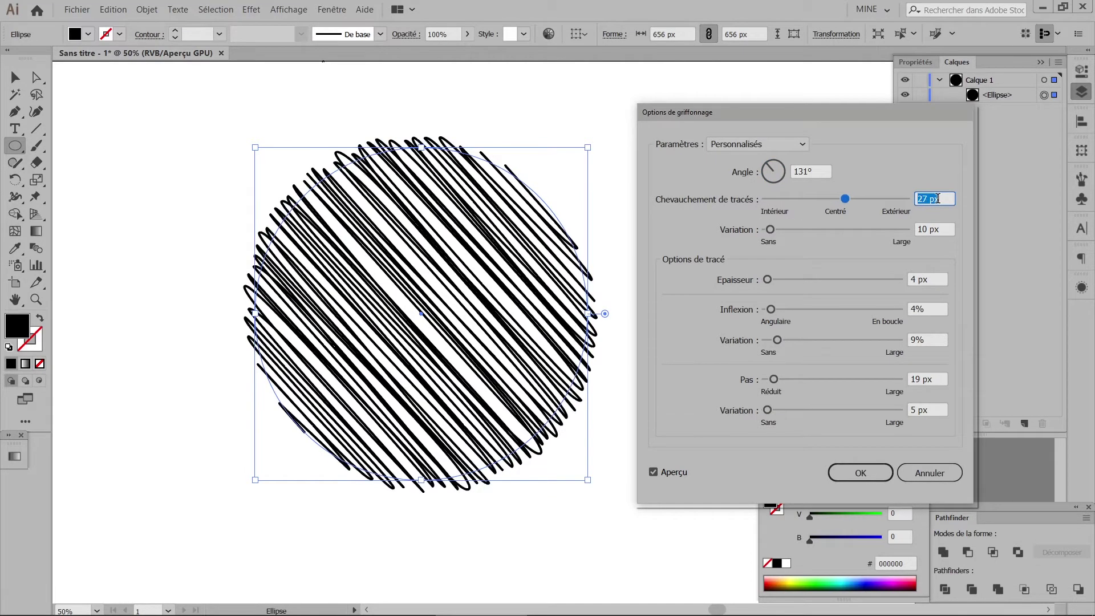
key(Down)
key(Down)
key(Down)
key(shift+Down)
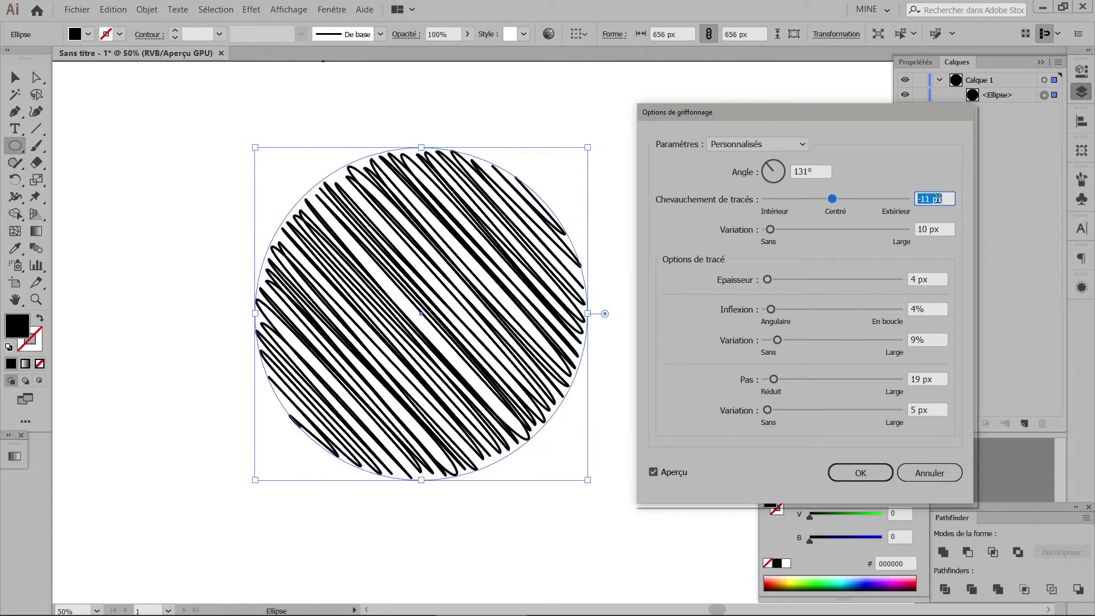
key(shift+Down)
key(shift+Down)
key(Down)
key(Down)
key(Down)
key(Up)
key(Up)
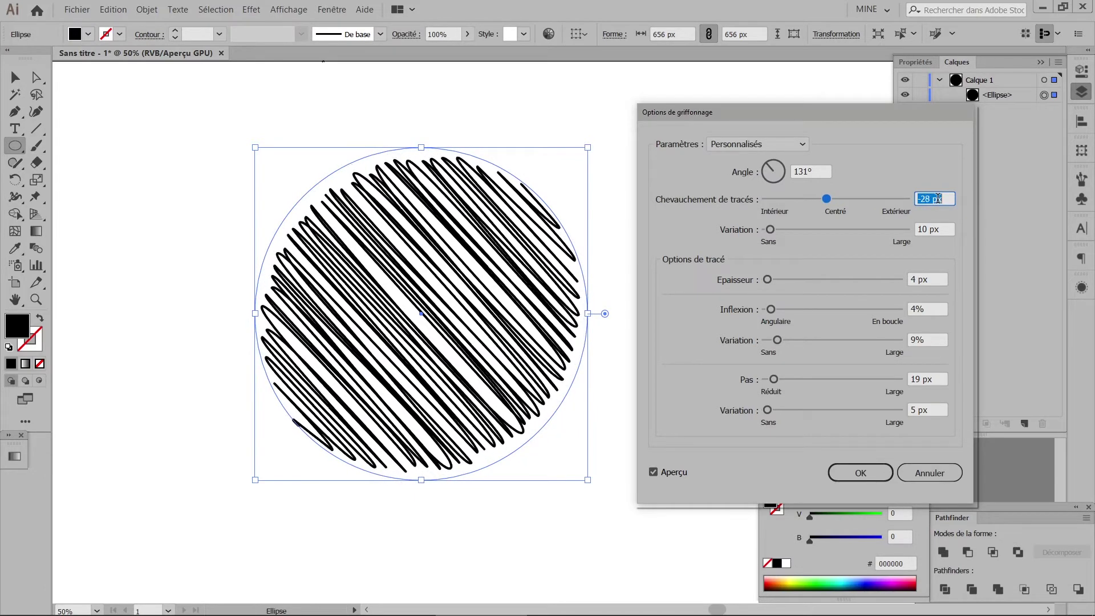
key(Up)
key(Up)
key(Up)
key(Up)
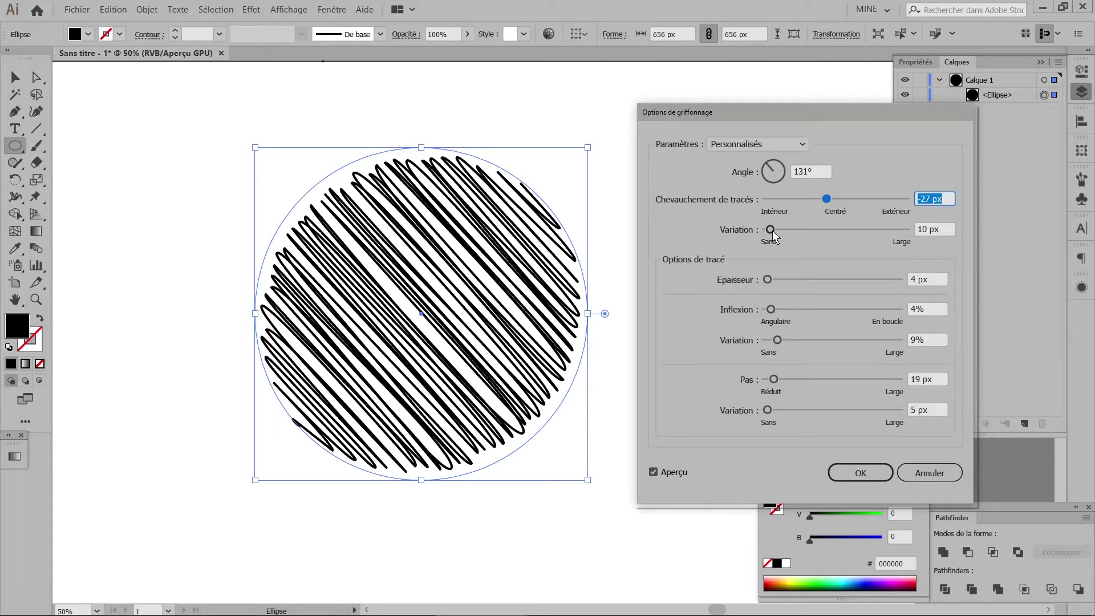
Step: Set the overlap variation to 25 px and the overlap to -8 px
click(935, 228)
key(shift+Up)
key(Up)
key(Up)
key(Up)
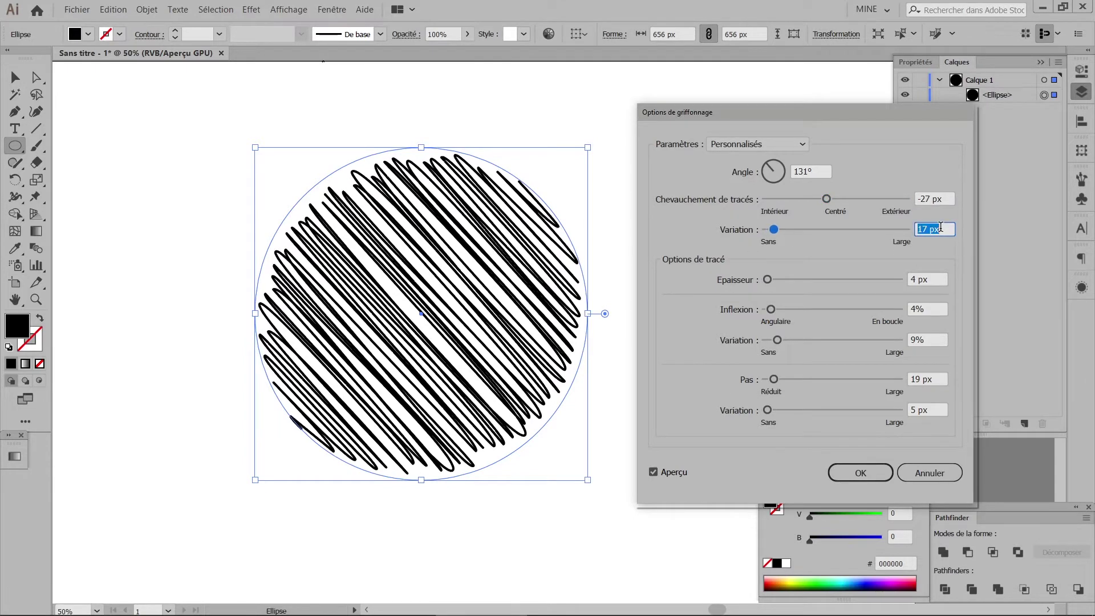
key(shift+Down)
key(shift+Down)
key(shift+Down)
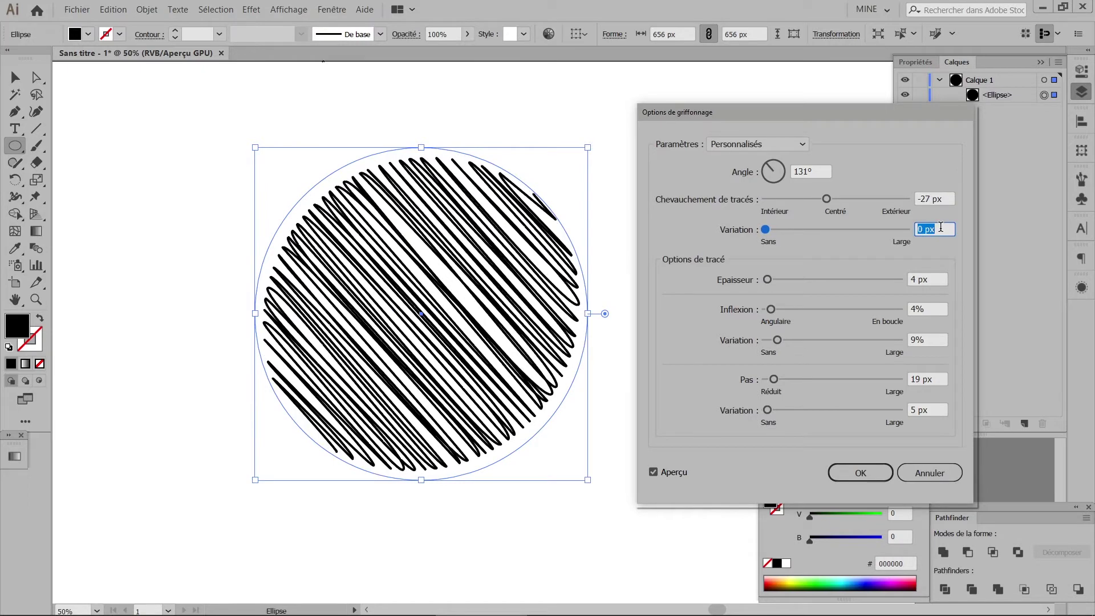
key(shift+Up)
key(shift+Up)
key(Up)
key(Up)
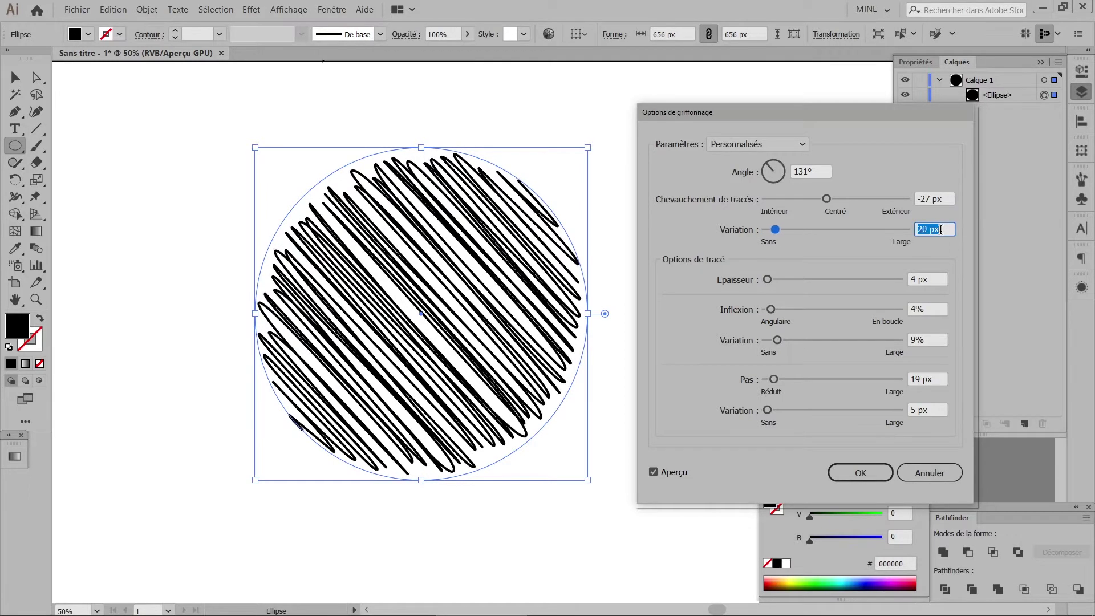
key(Up)
key(Up)
key(Up)
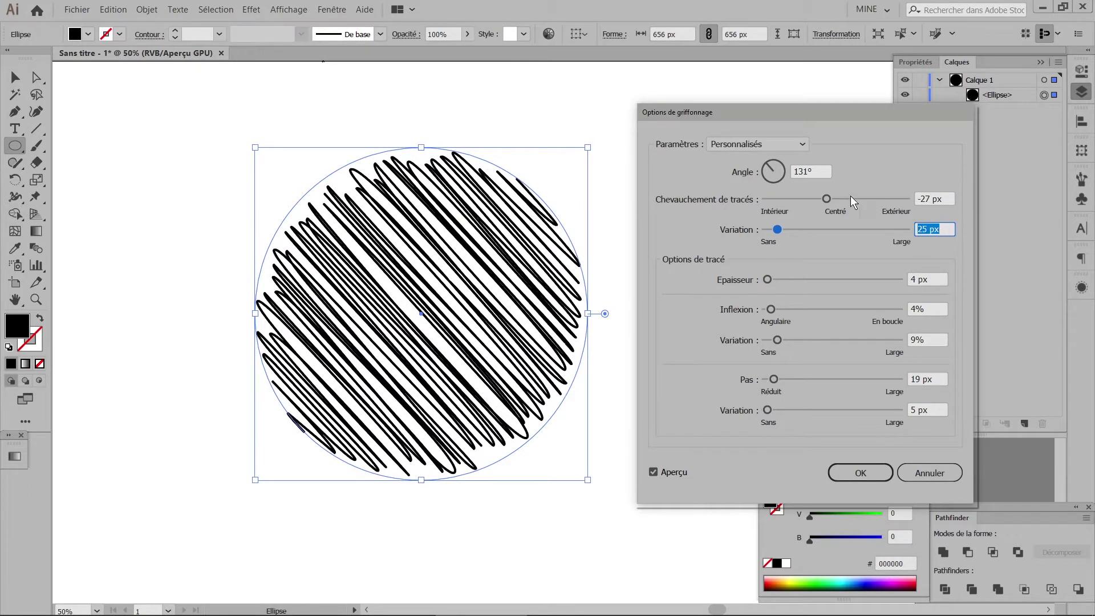
drag(827, 199, 833, 199)
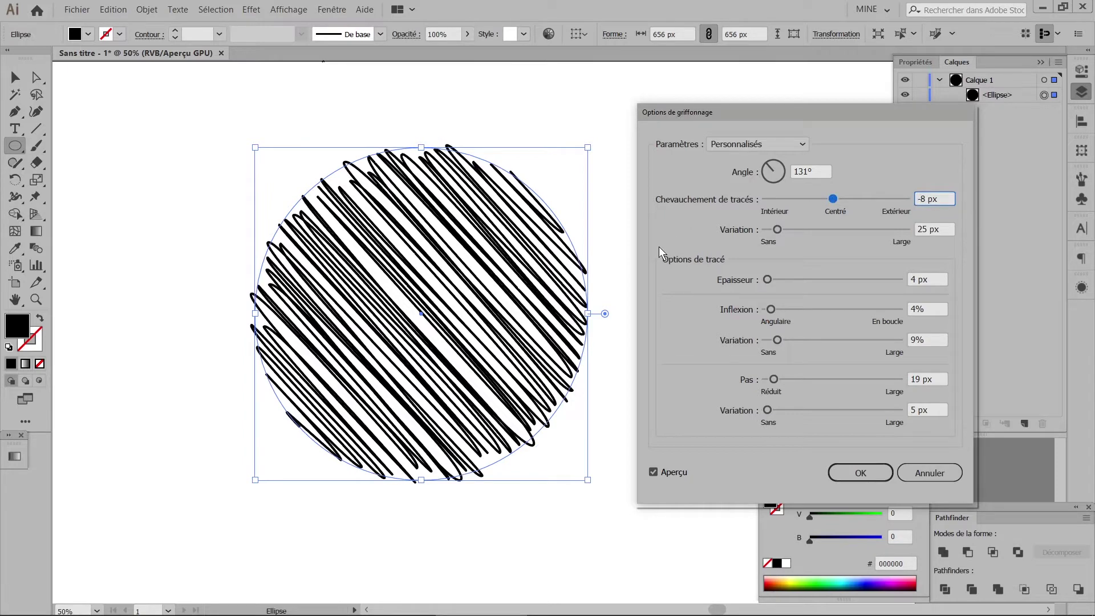
Step: Experiment with scribble stroke width, ending at 3 px, and set 0% inflection
click(938, 278)
key(Up)
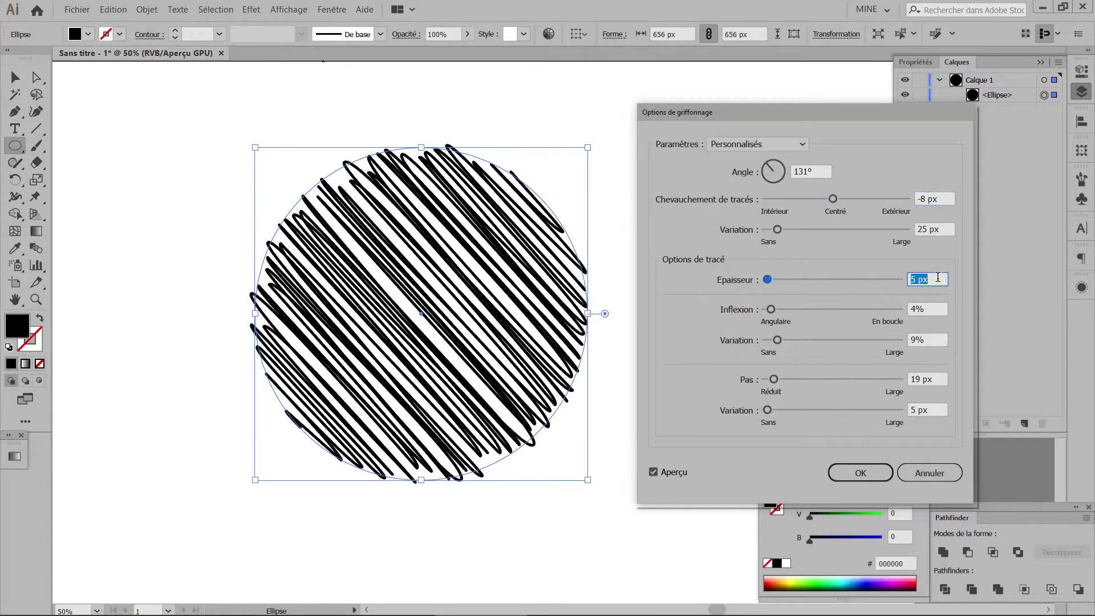
key(Up)
key(Up)
key(Up)
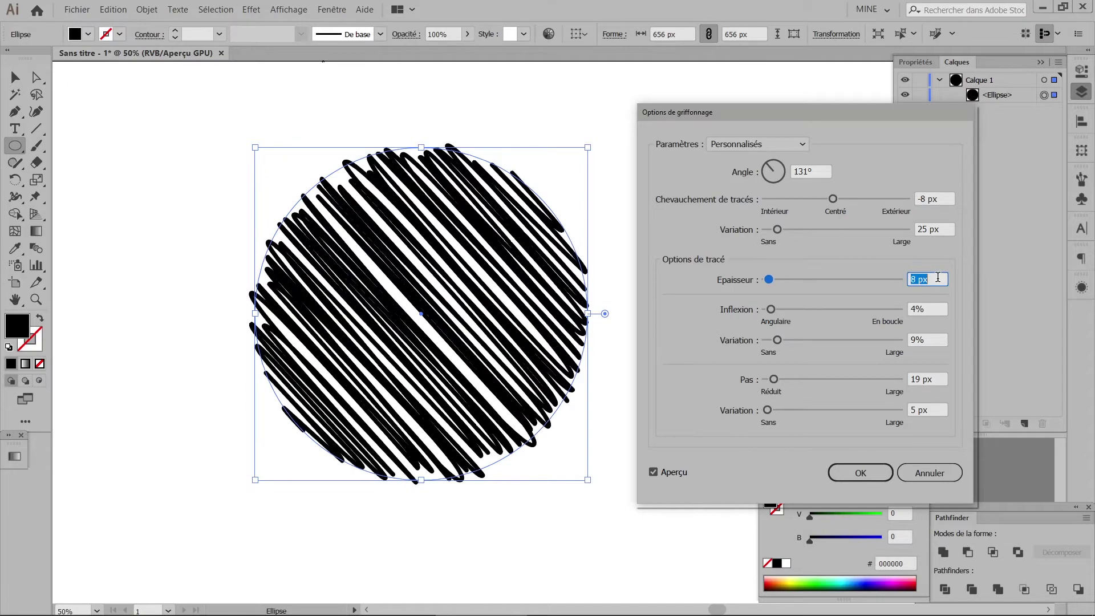
key(Up)
key(Down)
key(Down)
key(Down)
key(Down)
key(Down)
key(Down)
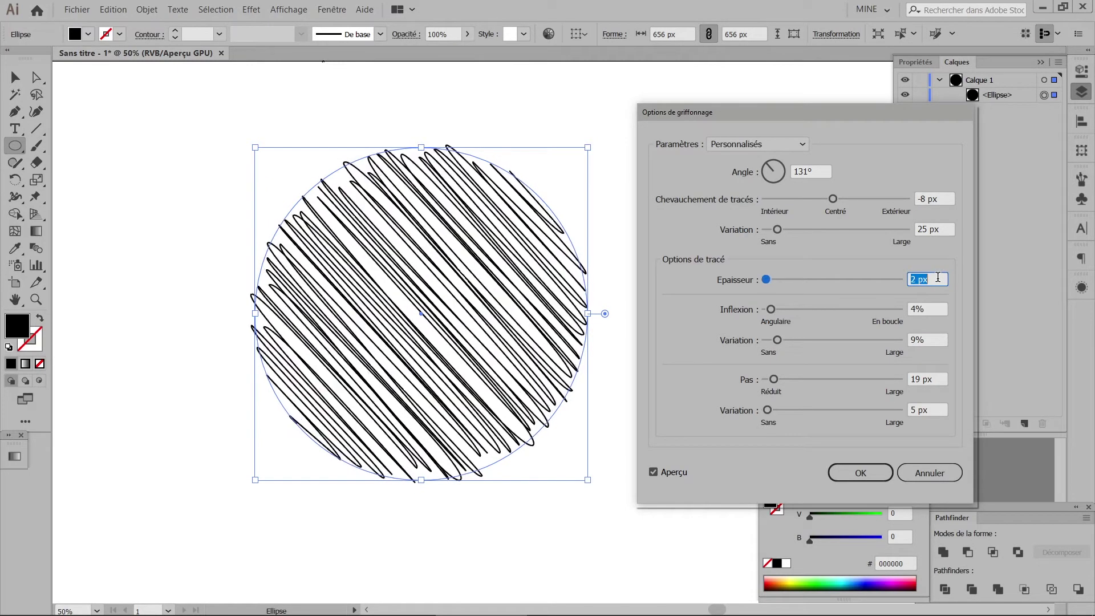
key(Down)
key(Down)
key(Up)
key(Up)
key(Up)
key(Up)
key(Up)
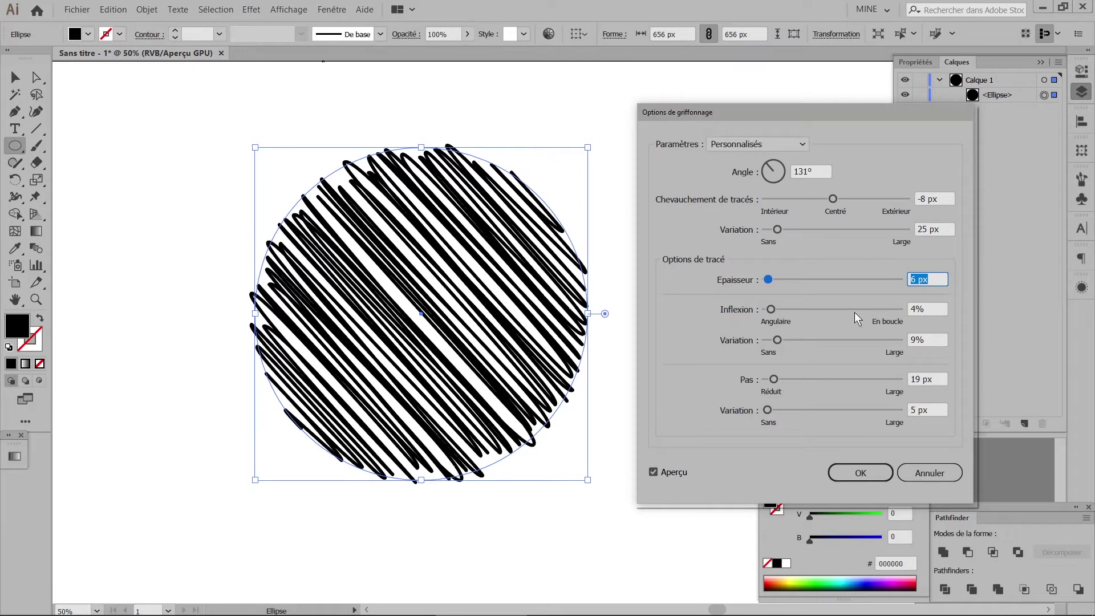
key(Tab)
key(Down)
key(Down)
key(Down)
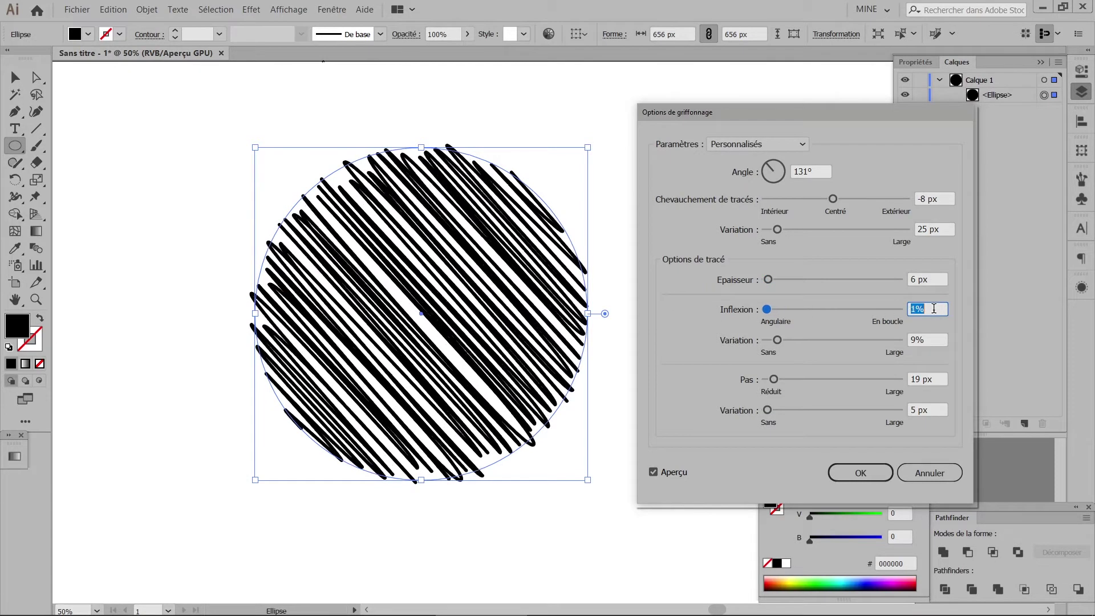
key(Down)
click(932, 279)
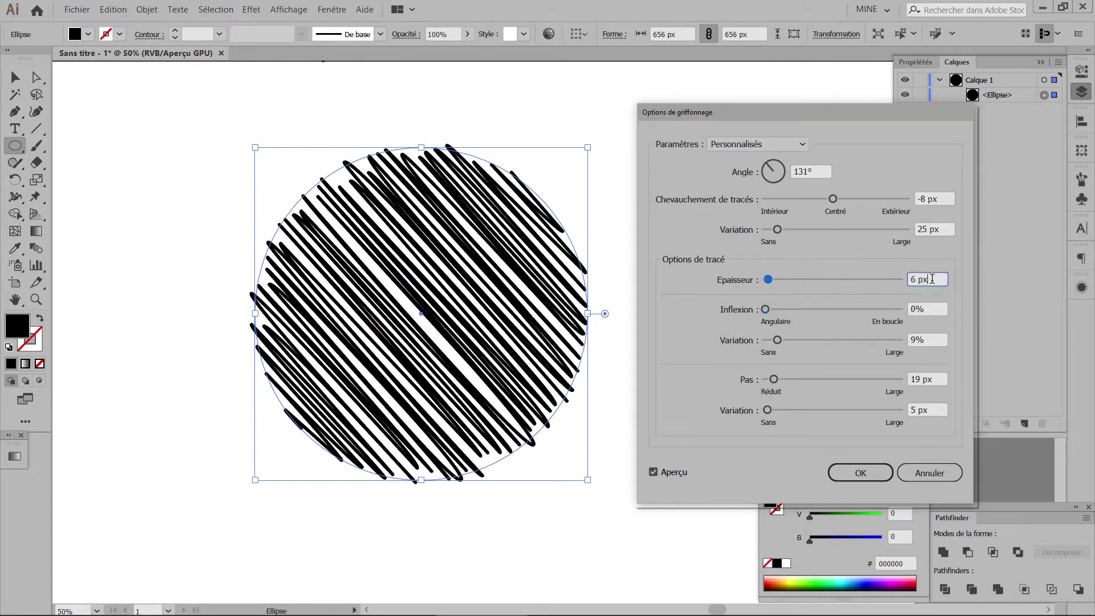
key(Down)
key(Down)
key(Down)
key(Down)
key(Down)
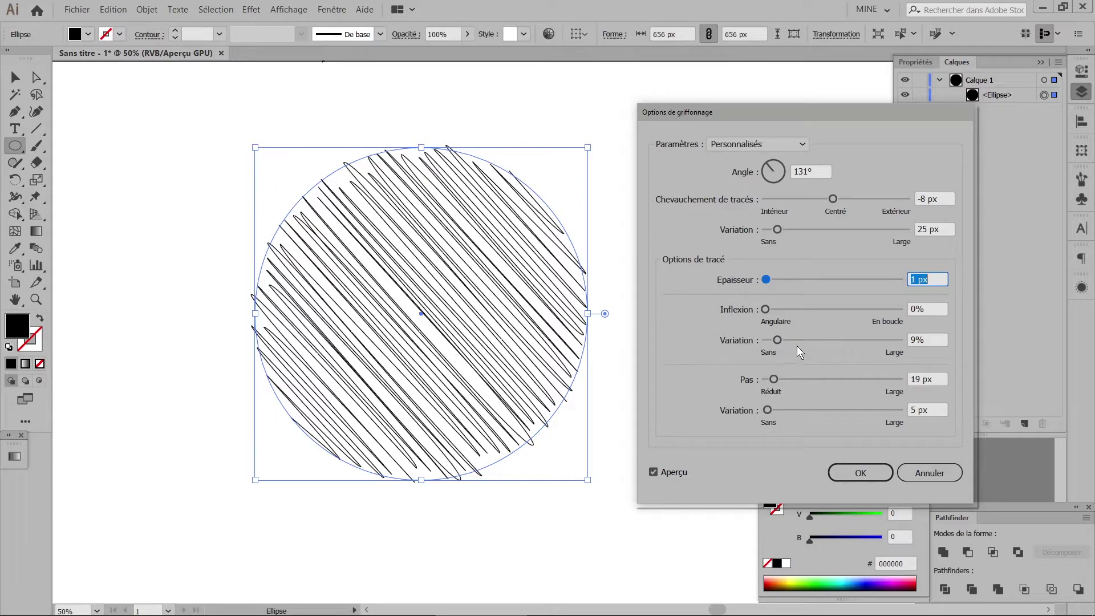
Step: Try looping curviness, 3% curviness variation and 25 px spacing, then return curviness to 0%
click(930, 309)
key(Up)
key(Up)
key(Up)
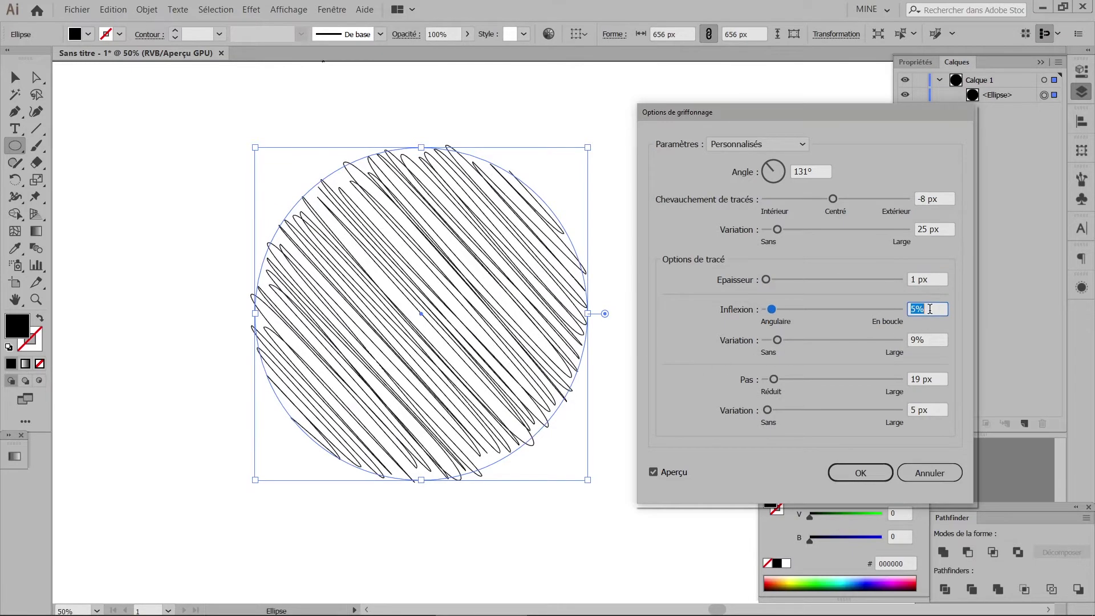
key(Up)
key(Up)
key(Up)
key(Up)
key(Up)
key(Up)
key(Up)
key(Up)
key(Up)
key(Up)
key(Up)
key(Up)
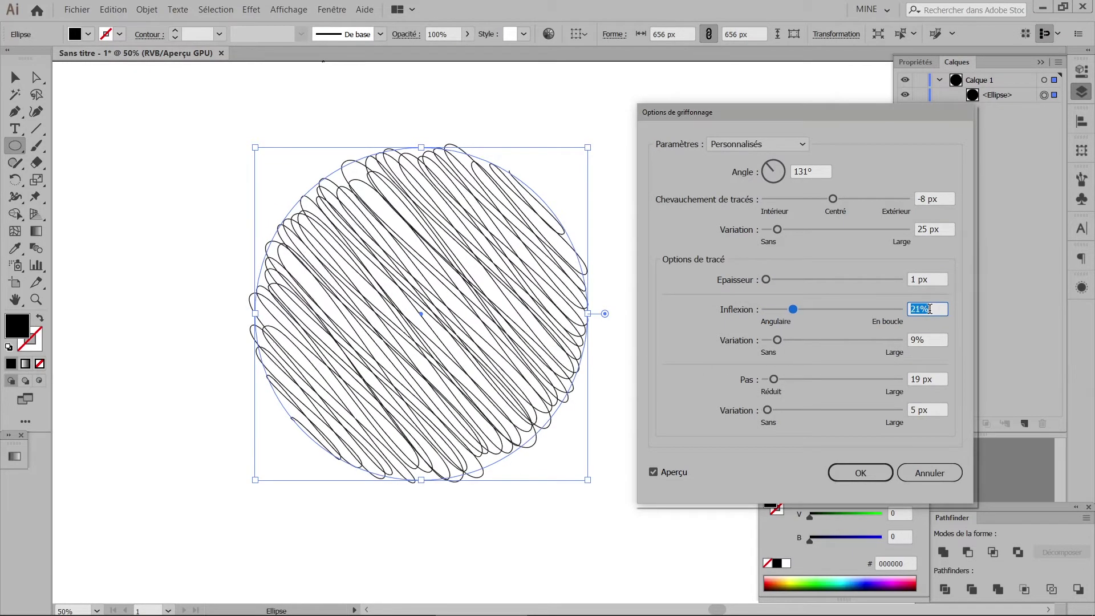
key(Up)
key(Up)
key(Up)
key(Up)
key(Up)
key(Up)
key(Up)
key(Up)
key(Up)
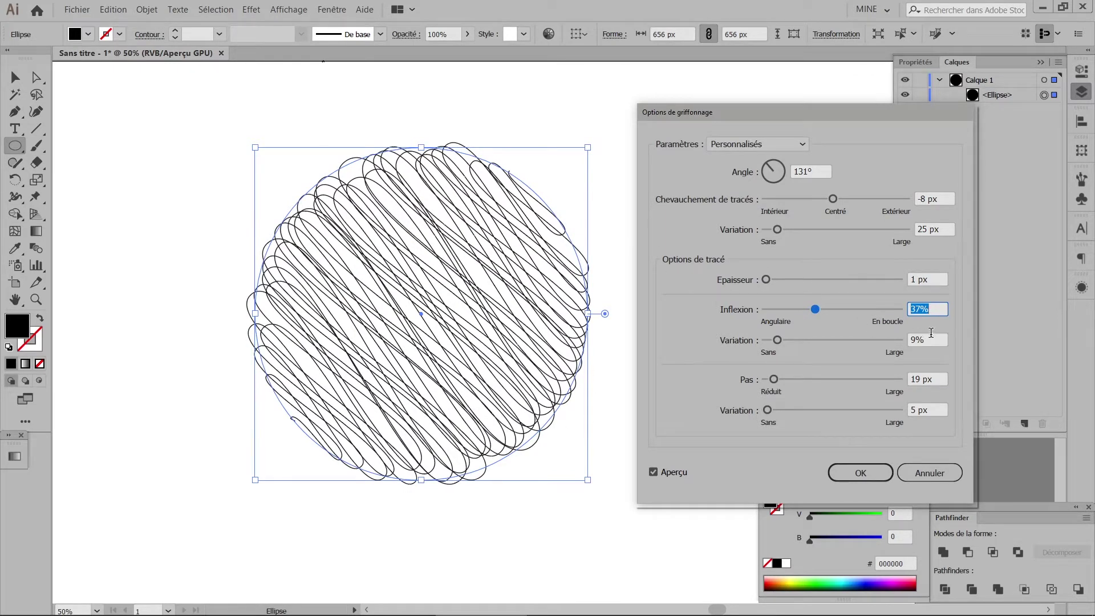
key(Tab)
key(Down)
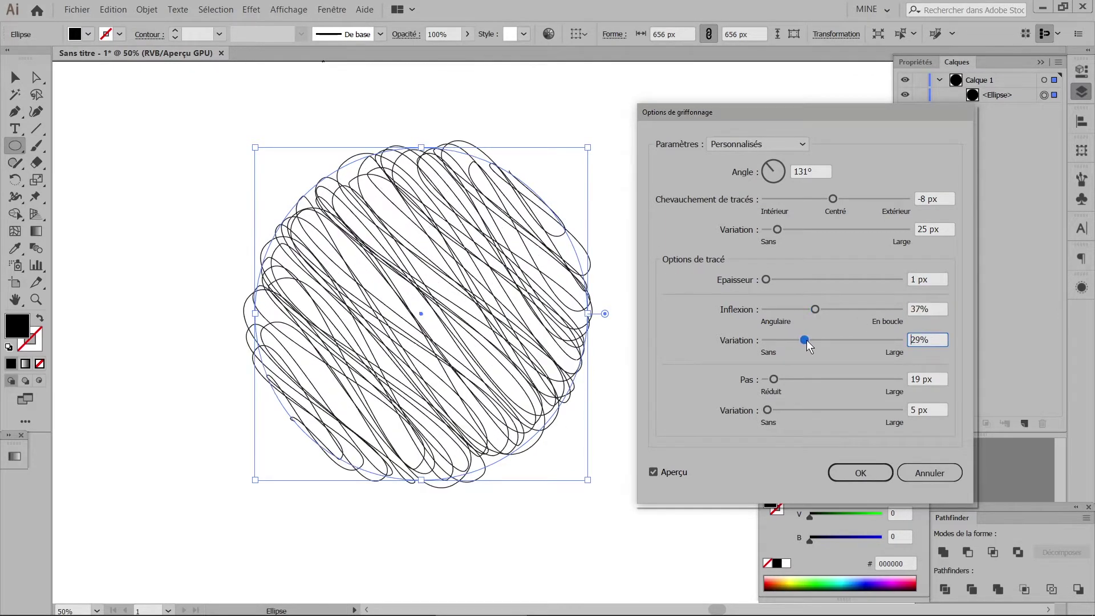
key(Down)
key(Down)
key(Down)
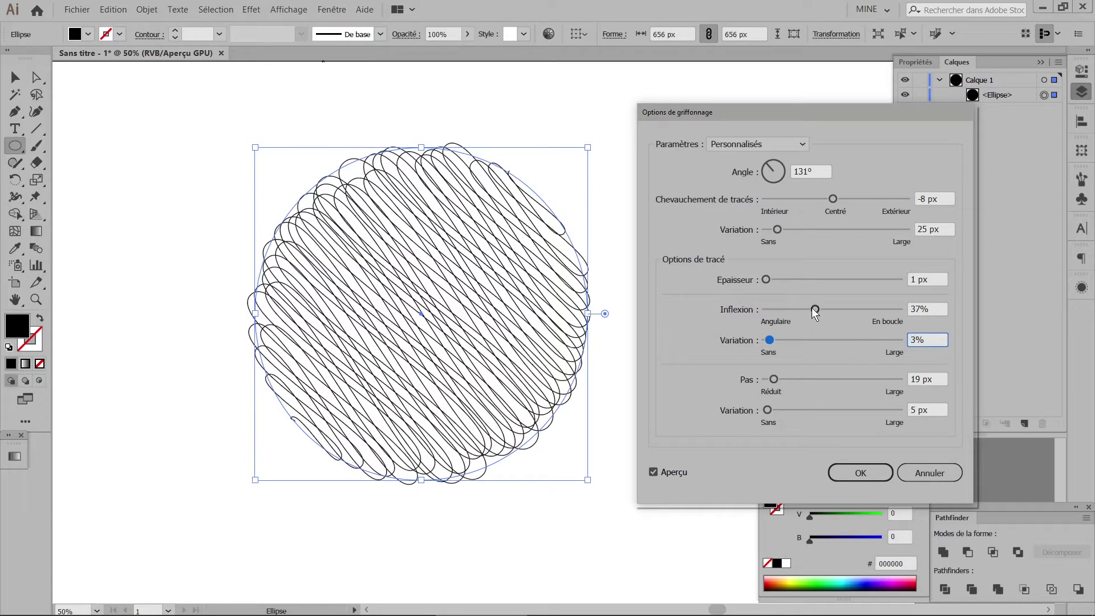
click(931, 379)
key(Up)
key(Up)
key(Up)
key(Up)
key(Up)
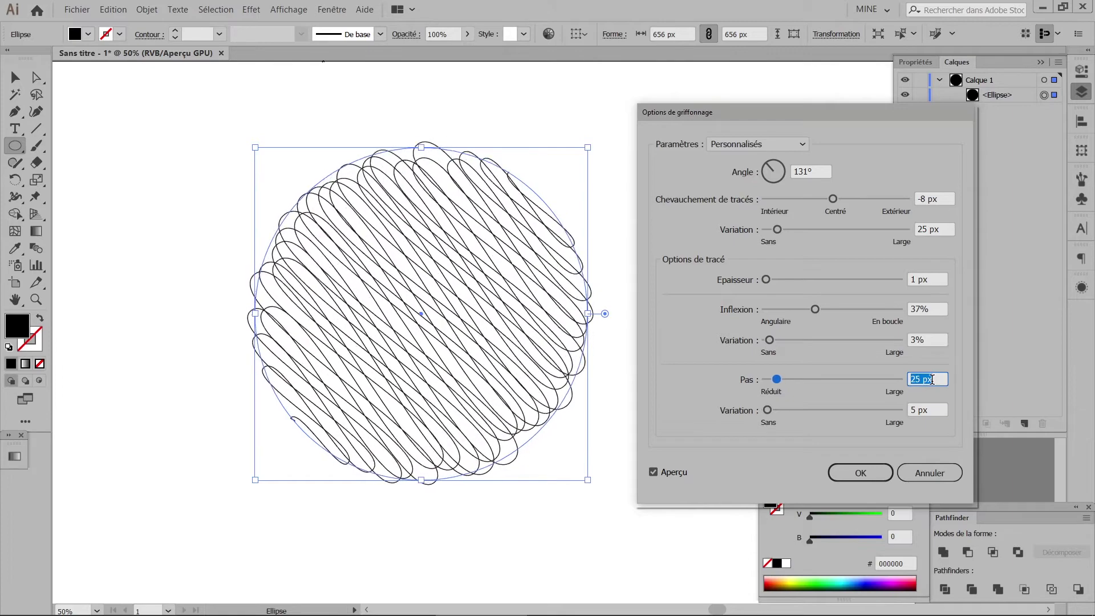
key(Up)
key(Up)
key(Up)
key(Up)
key(Up)
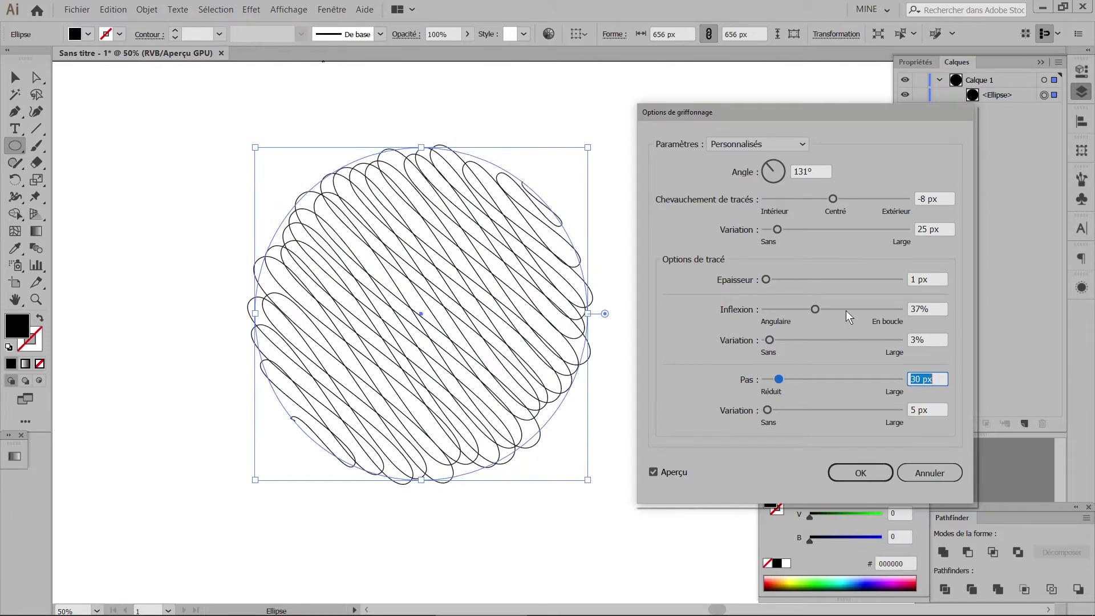
drag(815, 309, 749, 310)
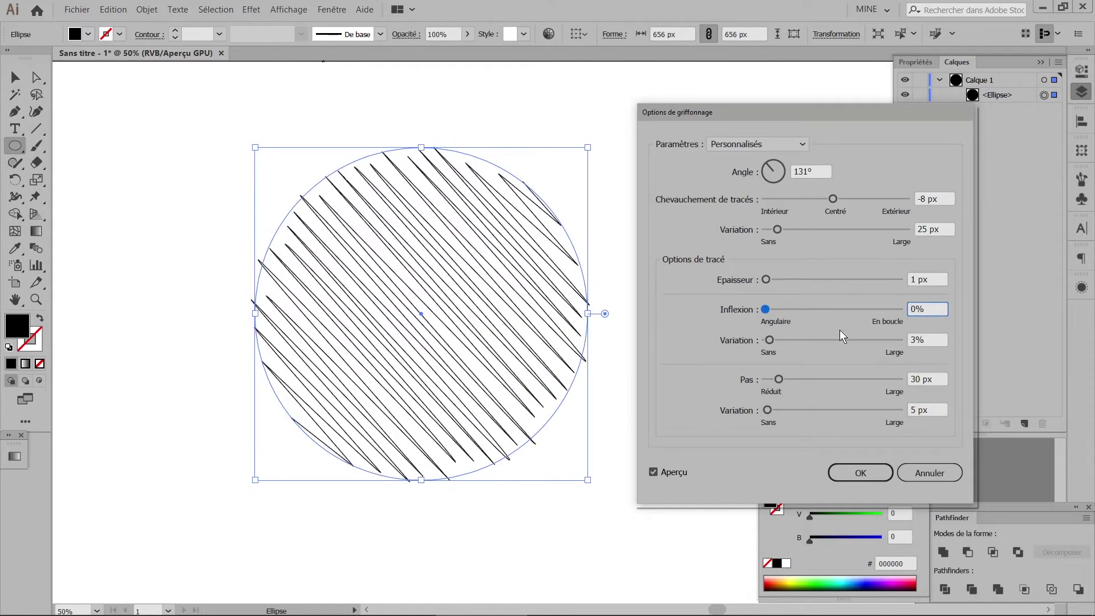
Step: Widen the hatch spacing to 45 px and increase the spacing variation
click(931, 379)
key(Up)
key(Up)
key(Up)
key(Up)
key(Up)
key(Up)
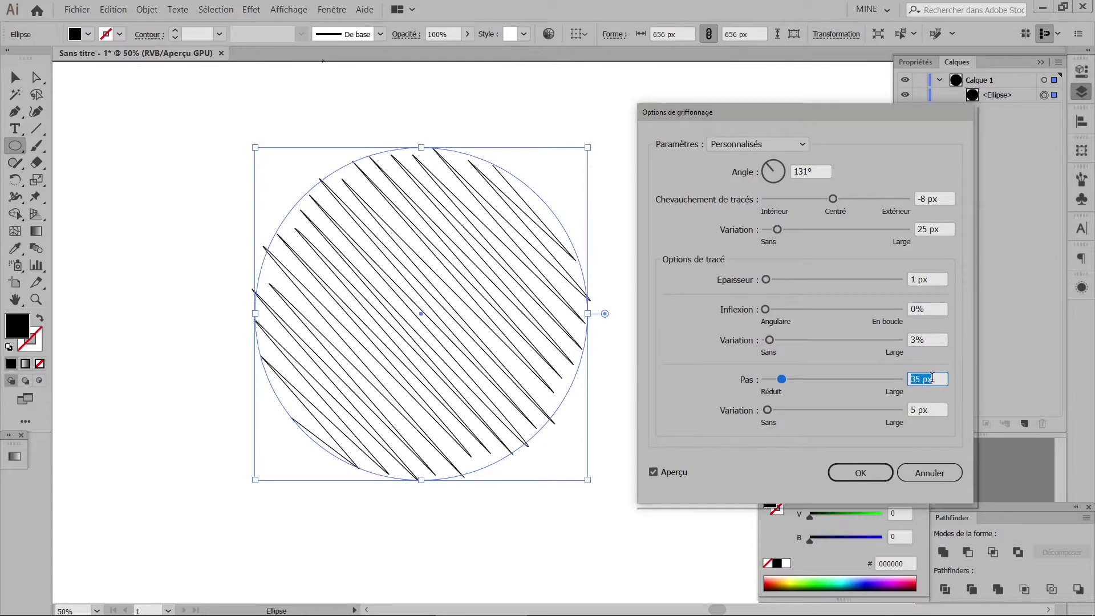
key(Up)
key(Up)
key(Up)
key(Up)
key(Up)
key(Up)
key(Up)
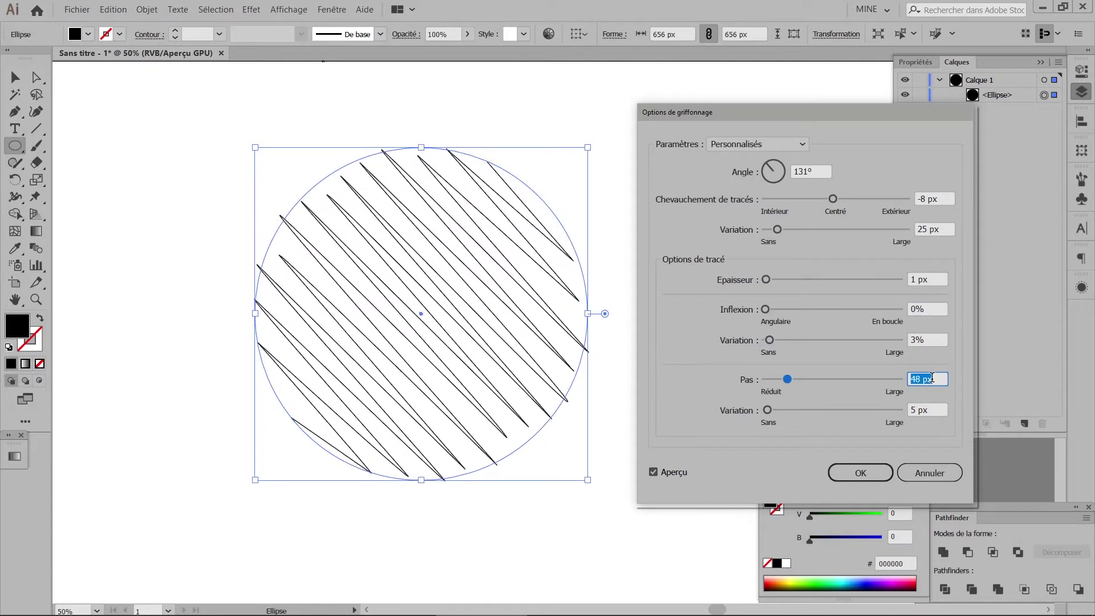
key(Up)
key(Up)
key(Up)
key(Up)
key(Up)
click(930, 410)
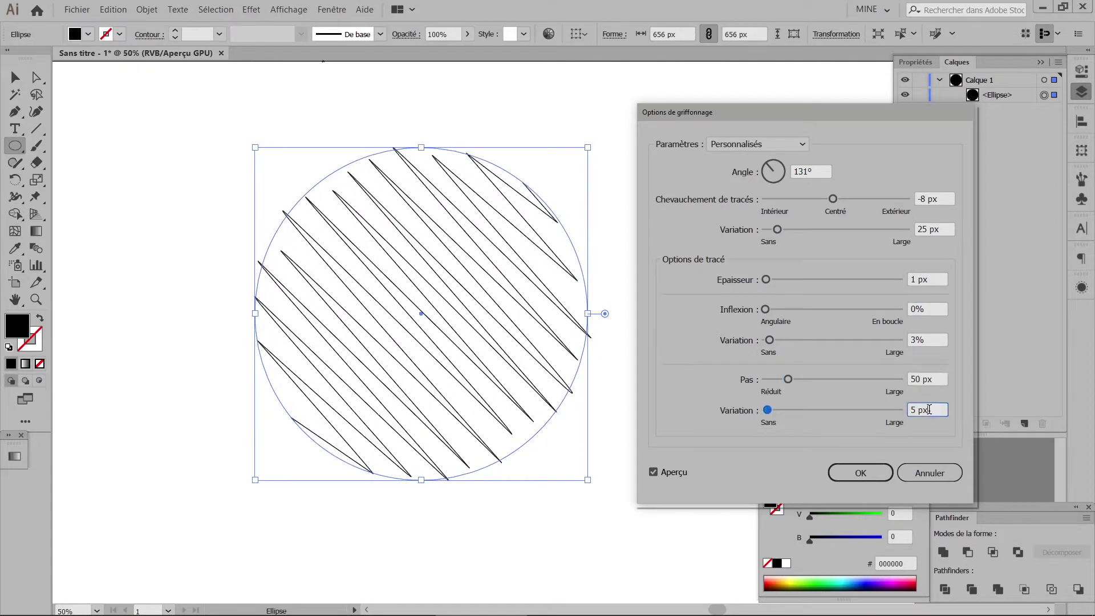
key(Up)
key(Up)
key(Up)
key(Up)
key(Up)
key(Up)
key(Up)
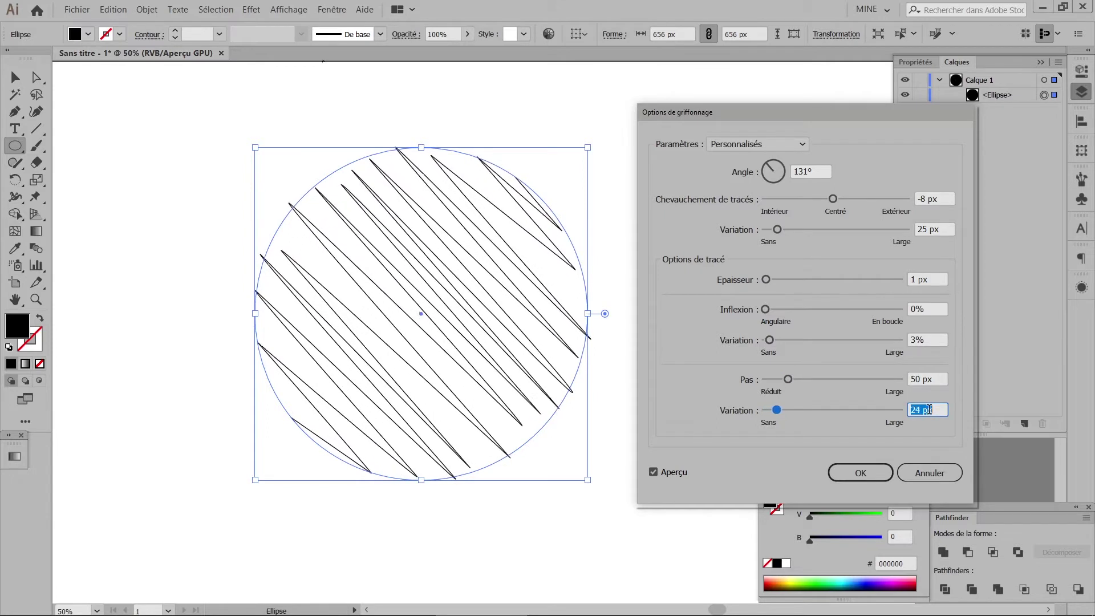
key(Up)
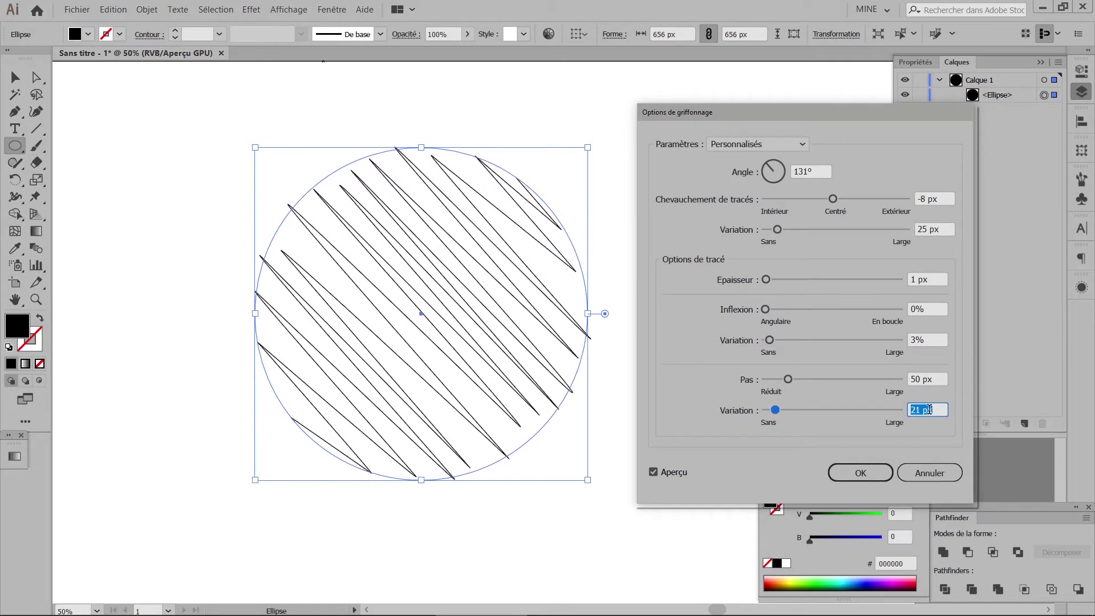
Step: Cancel the Scribble options and delete the black test circle
click(929, 473)
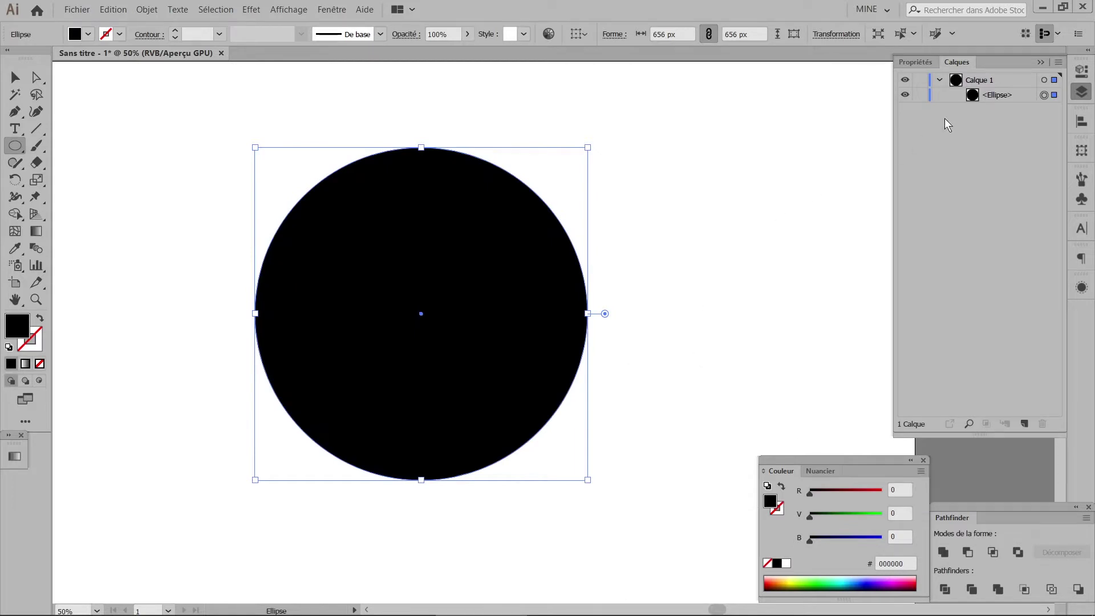
click(1001, 95)
key(Delete)
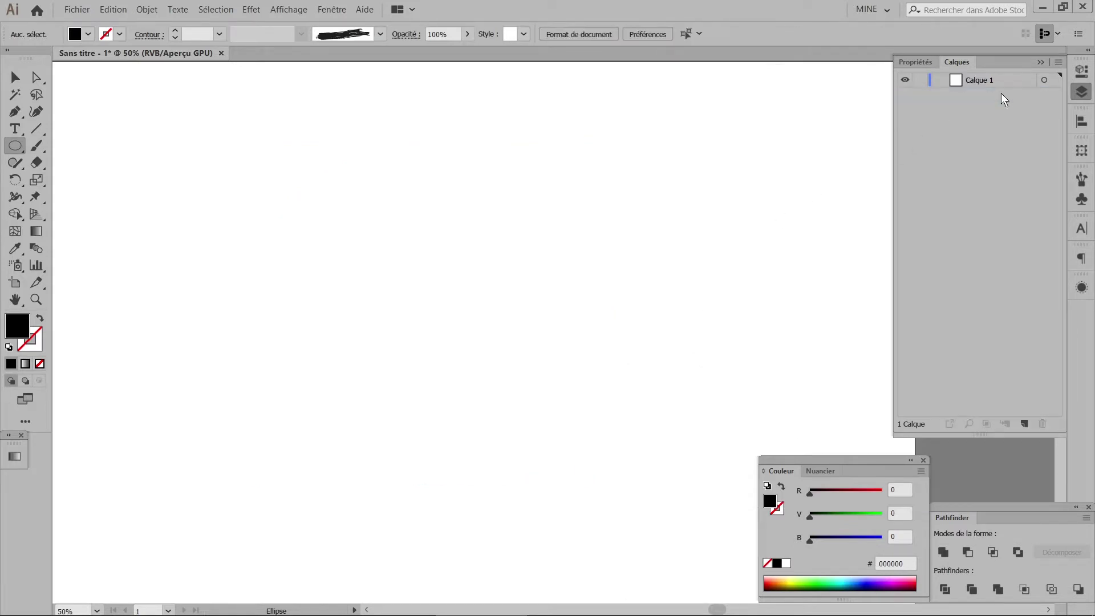
Step: View exemple-06.jpg from the TUTO folder in IrfanView, then return to Illustrator
click(400, 575)
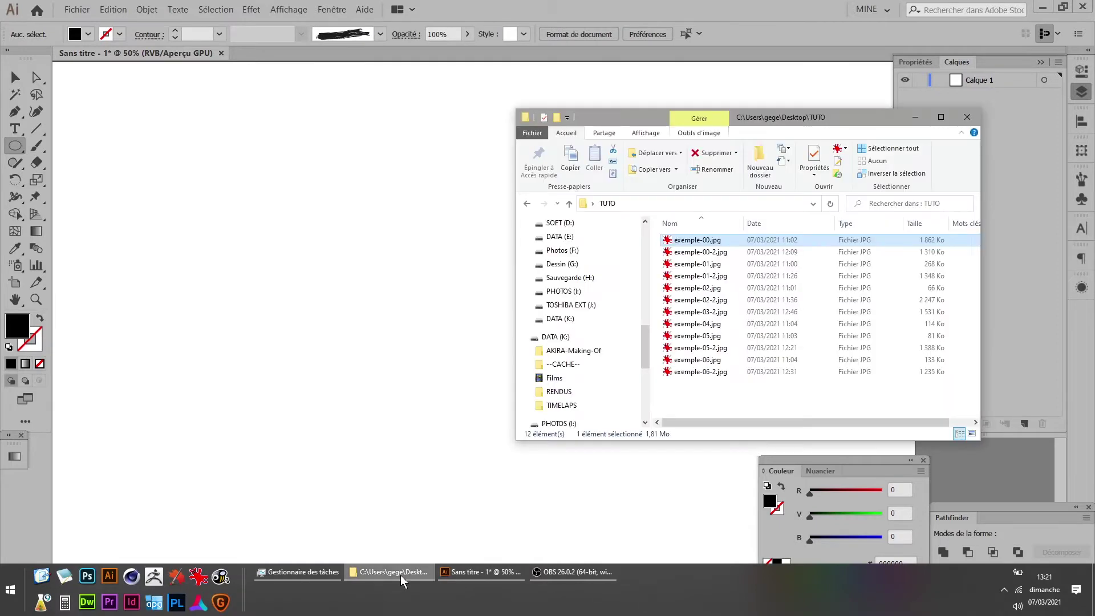
double_click(696, 360)
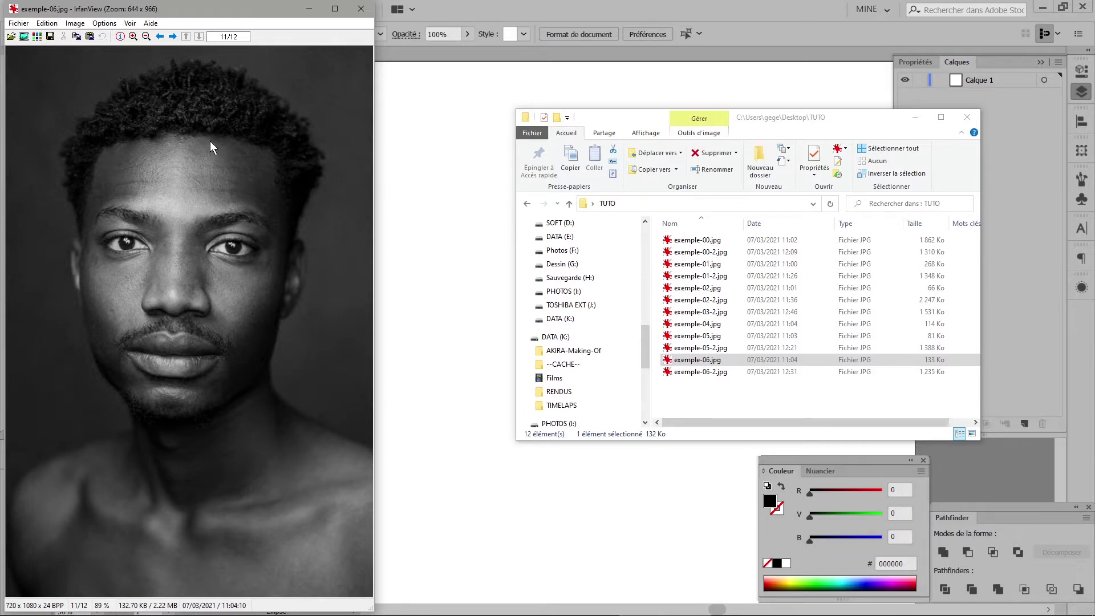
click(523, 7)
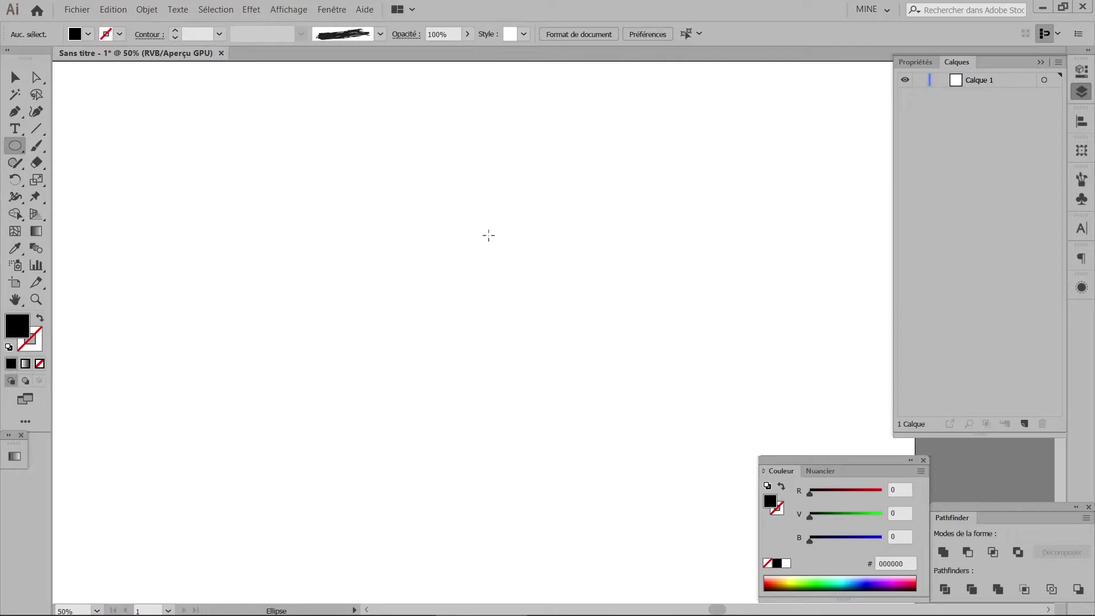
Step: Paste the exemple-06 portrait photo onto the artboard and fit the artboard in view
key(ctrl+minus)
key(ctrl+minus)
key(ctrl+v)
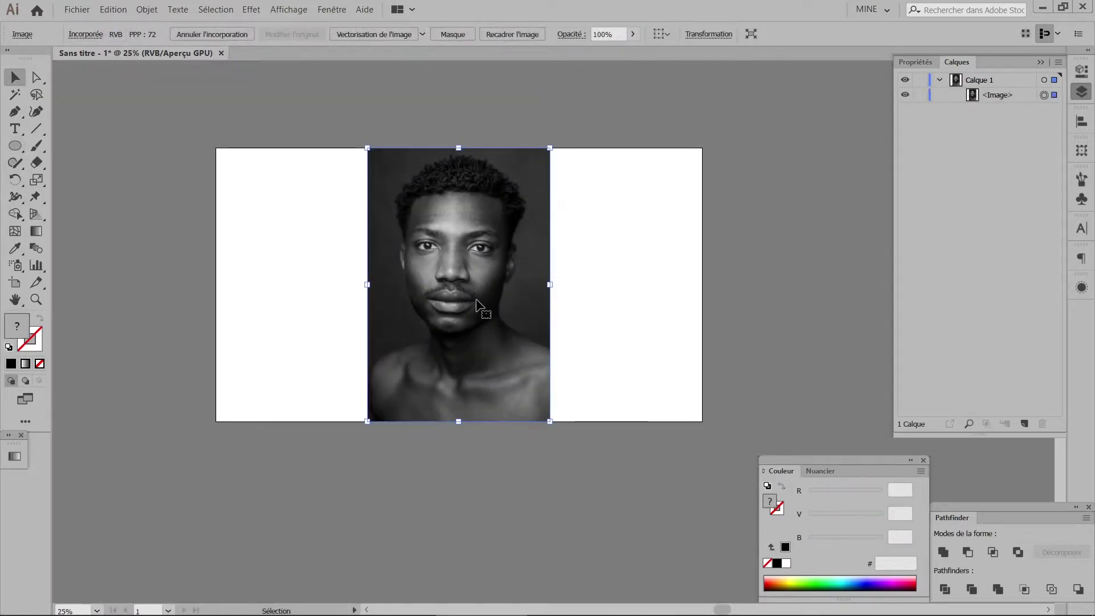
scroll(476, 300, up, 1)
scroll(477, 300, up, 1)
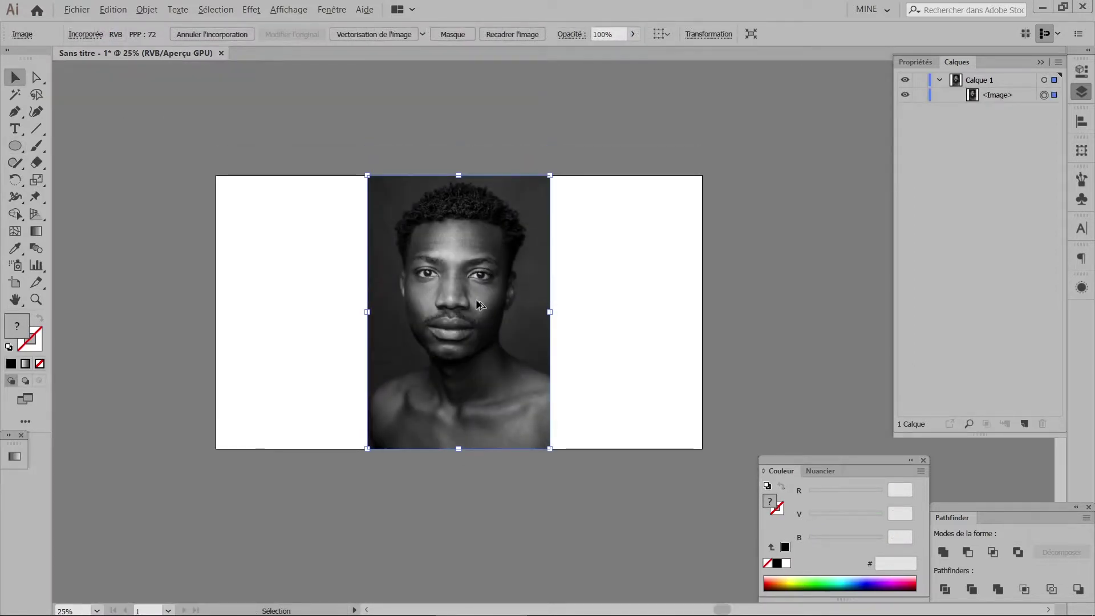
alt+scroll(476, 300, up, 1)
alt+scroll(478, 305, up, 1)
alt+scroll(473, 302, down, 1)
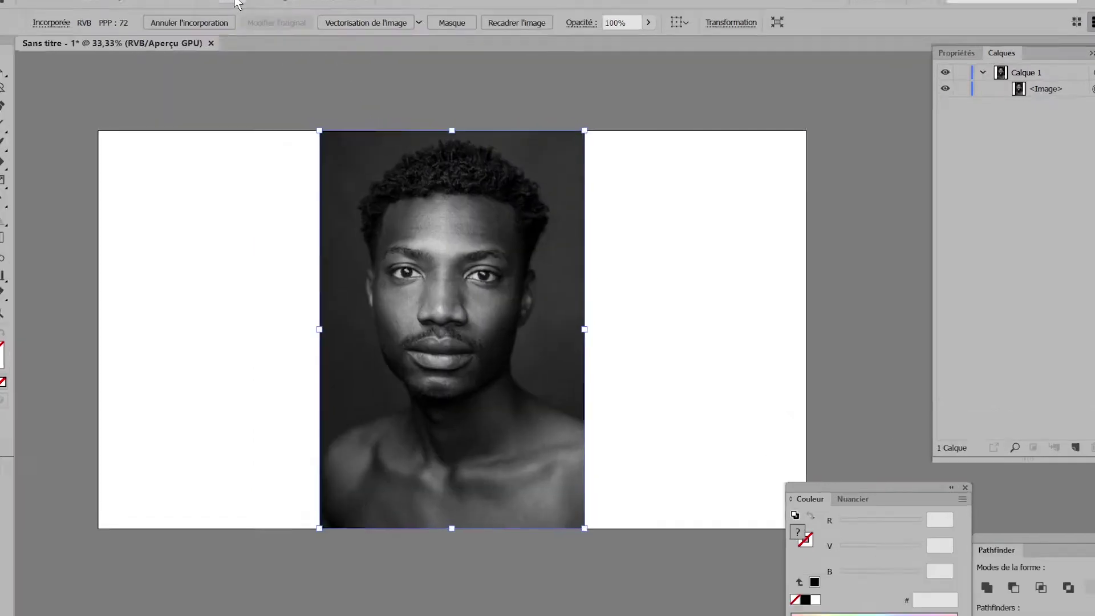
click(251, 9)
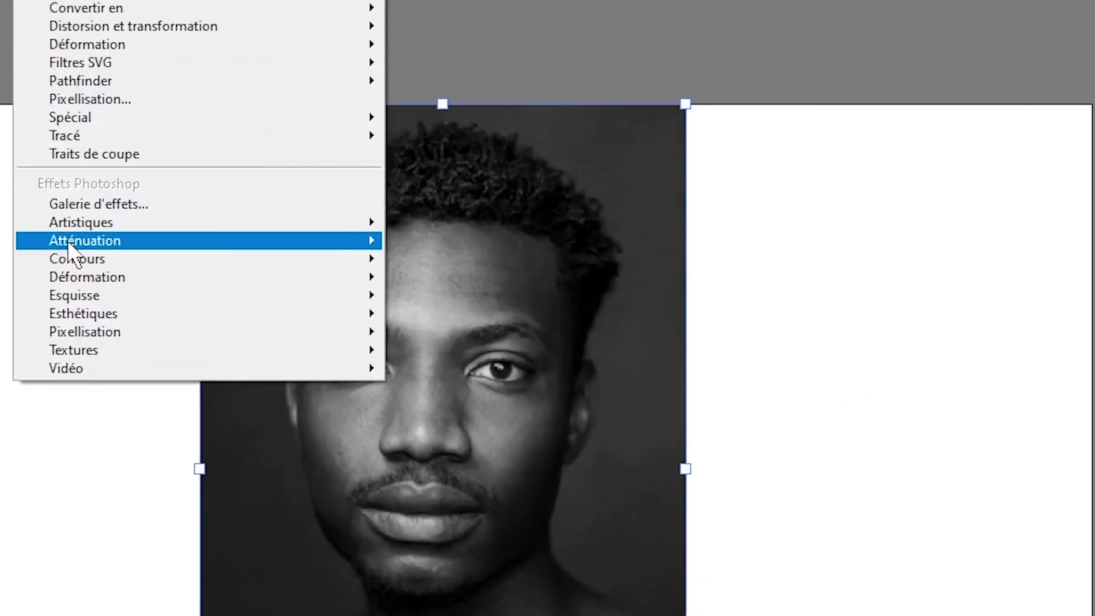
mouse_move(84, 241)
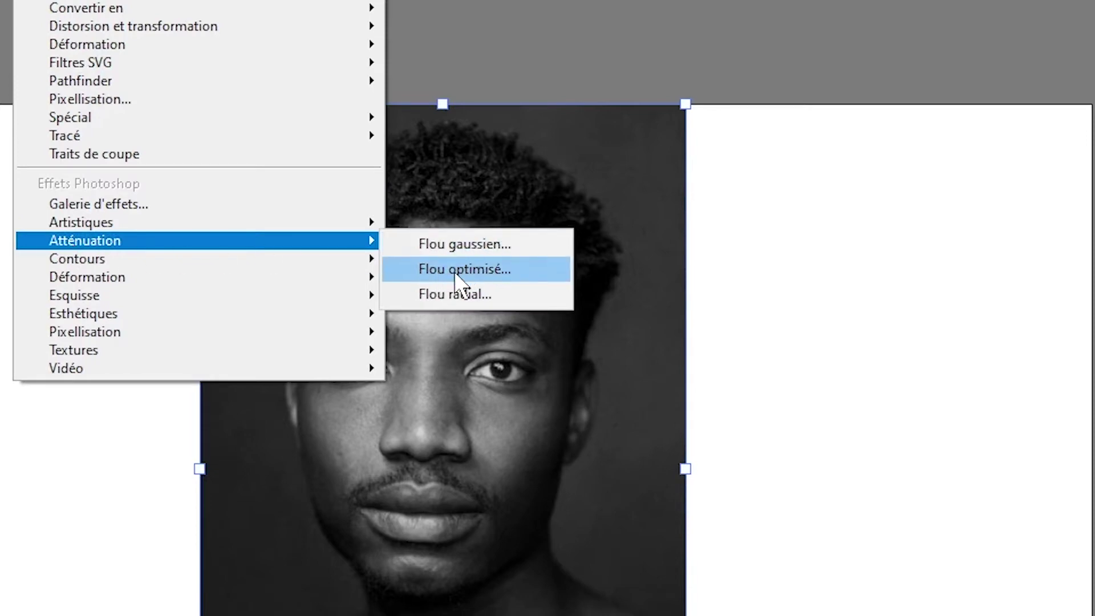
Step: Set Flou optimisé (Smart Blur) to radius 88,8 and threshold 92,4
click(456, 271)
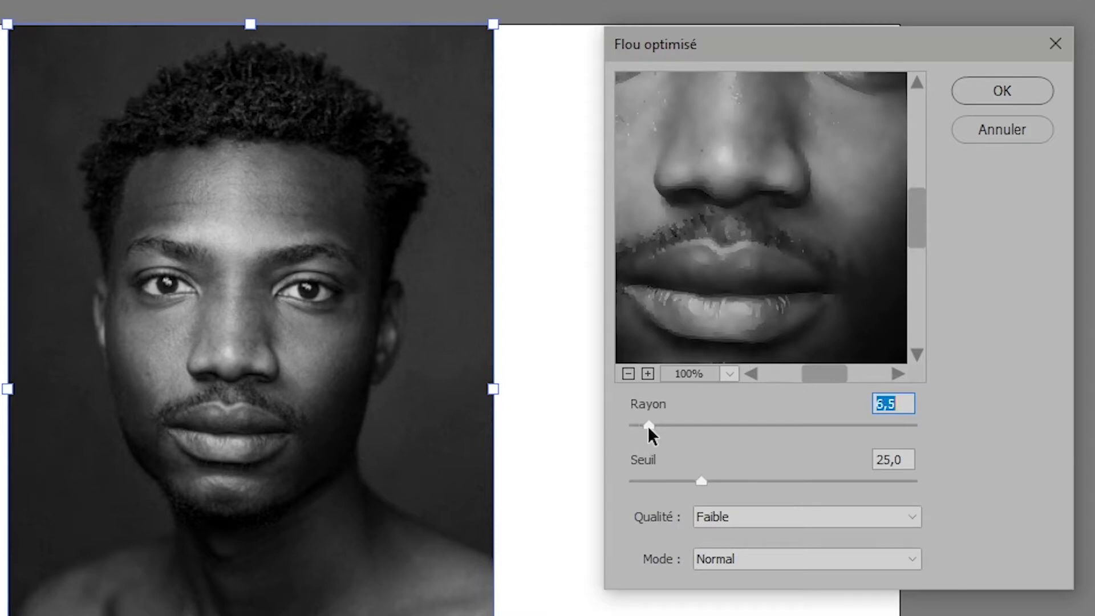
mouse_move(649, 429)
mouse_down()
mouse_move(830, 436)
mouse_move(626, 444)
mouse_move(882, 425)
mouse_up()
click(893, 481)
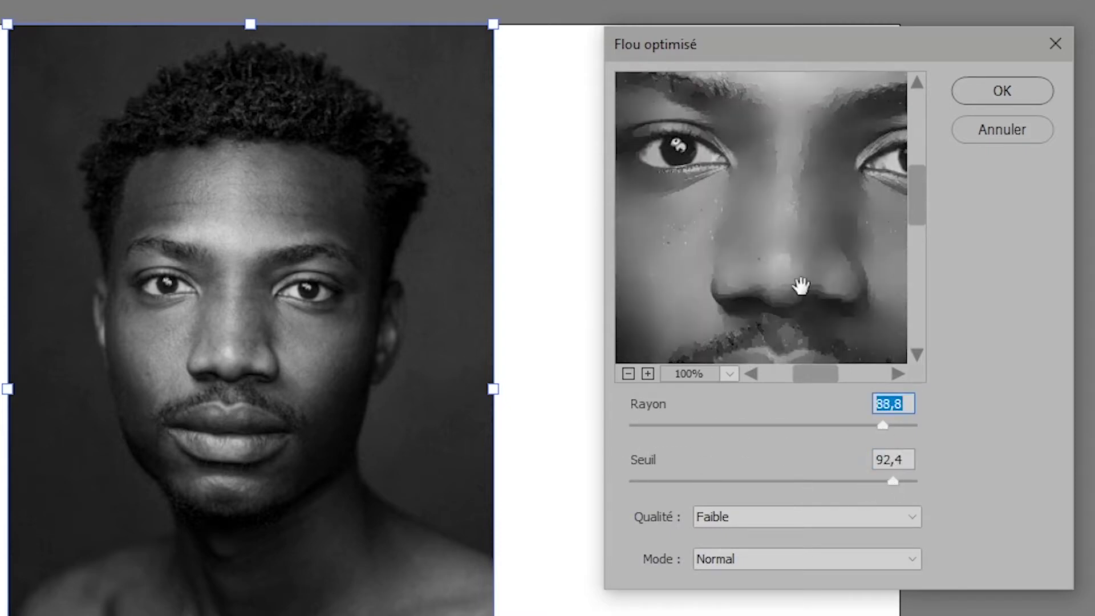
drag(797, 229, 813, 301)
Step: Pan the blur preview across the forehead, eyes, nose and mustache to check smoothing
drag(816, 262, 782, 257)
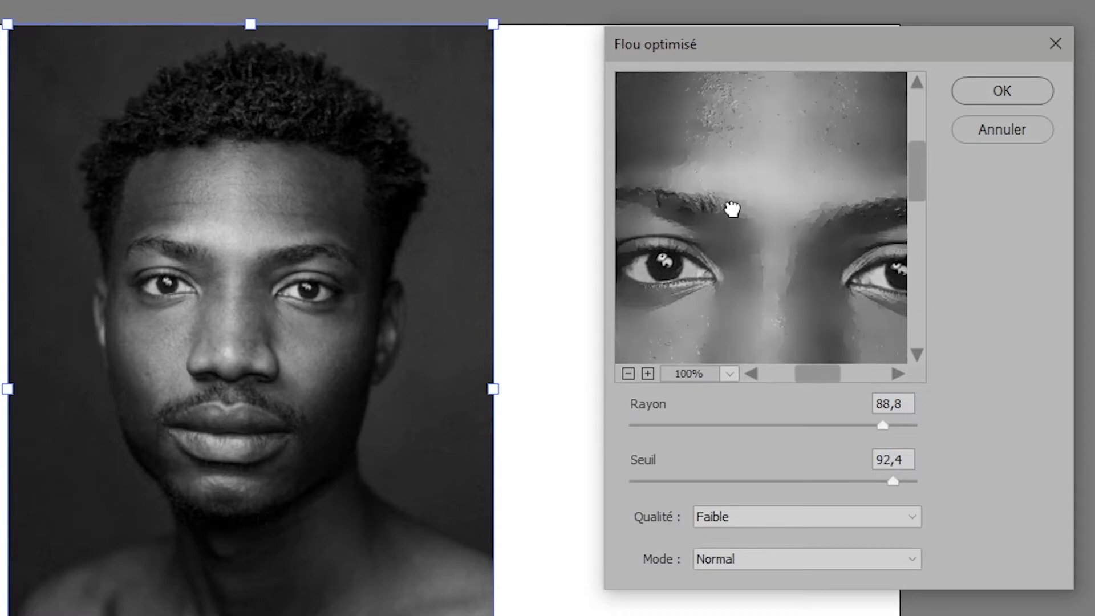
drag(731, 207, 706, 252)
mouse_move(823, 242)
mouse_down()
mouse_move(738, 202)
mouse_move(741, 181)
mouse_up()
drag(716, 237, 799, 194)
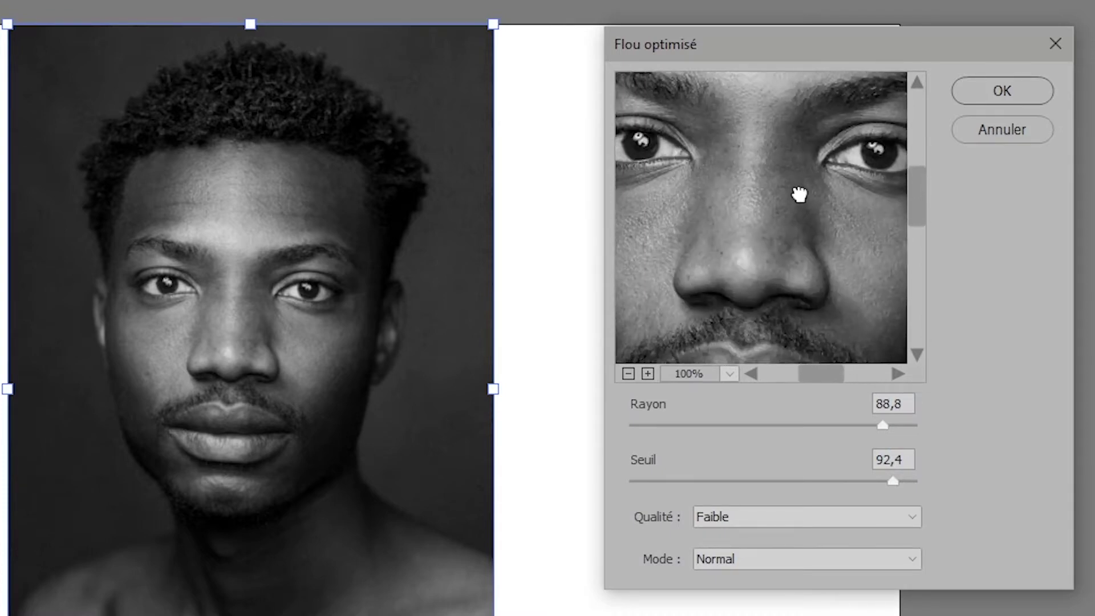
drag(741, 212, 824, 208)
drag(751, 183, 807, 258)
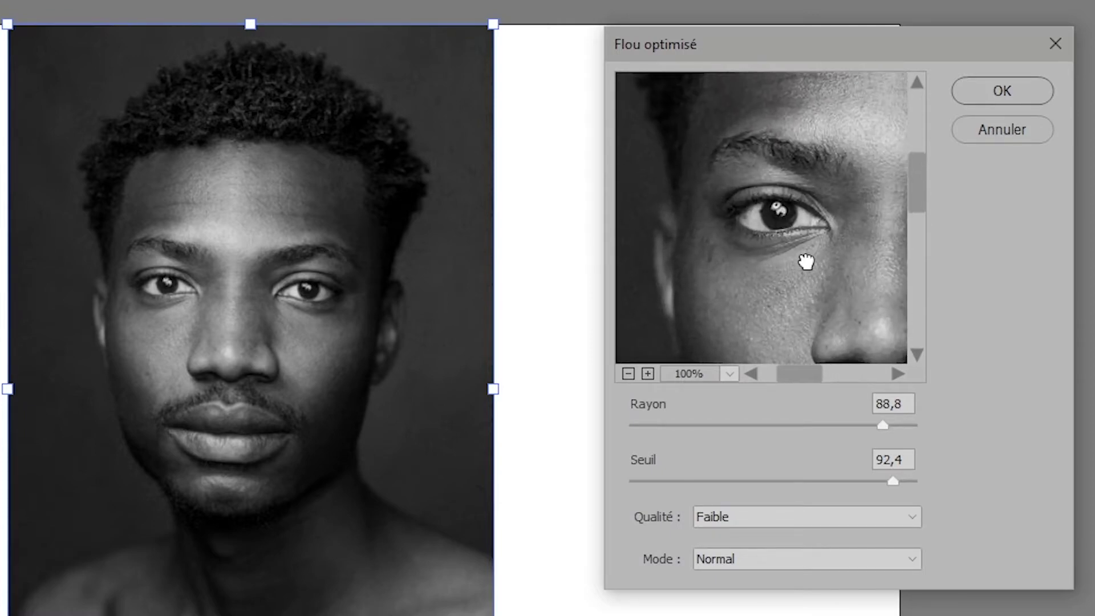
mouse_move(799, 173)
mouse_down()
mouse_move(741, 251)
mouse_move(748, 241)
mouse_up()
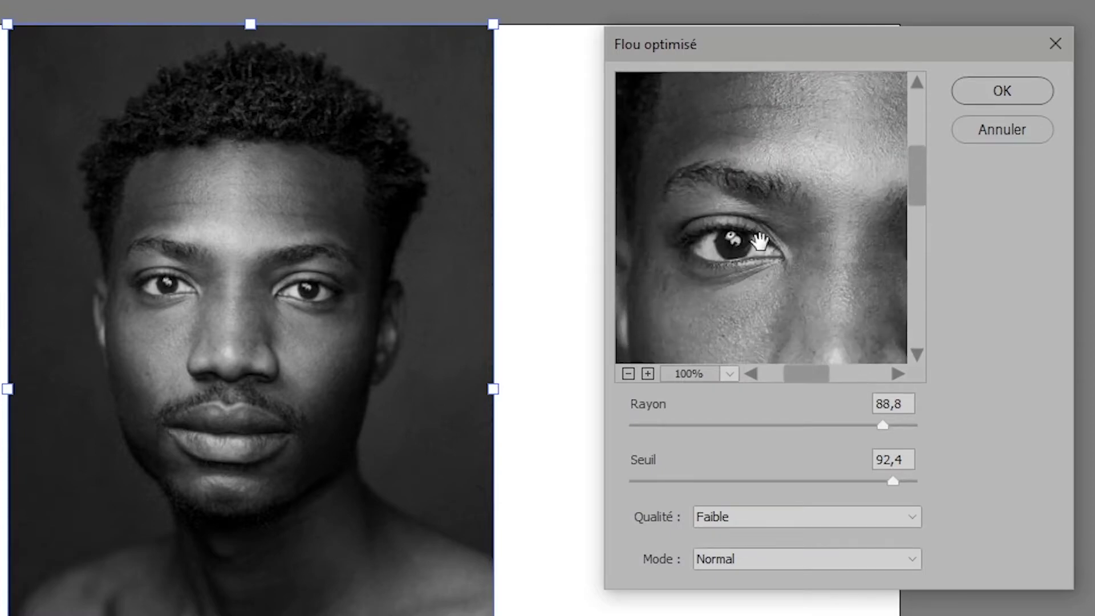
drag(816, 269, 741, 249)
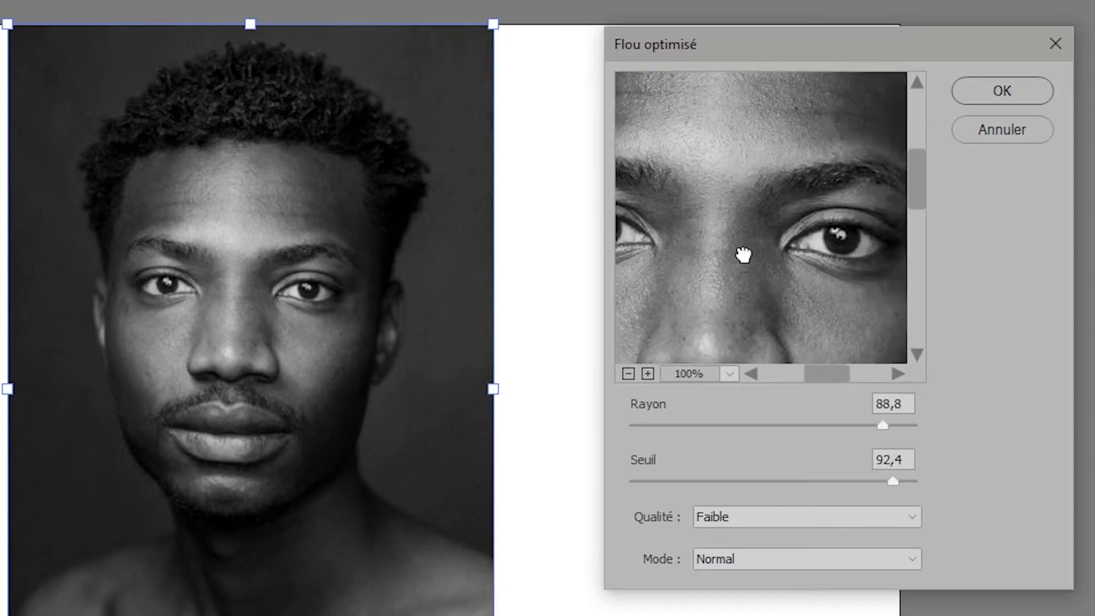
drag(794, 289, 744, 279)
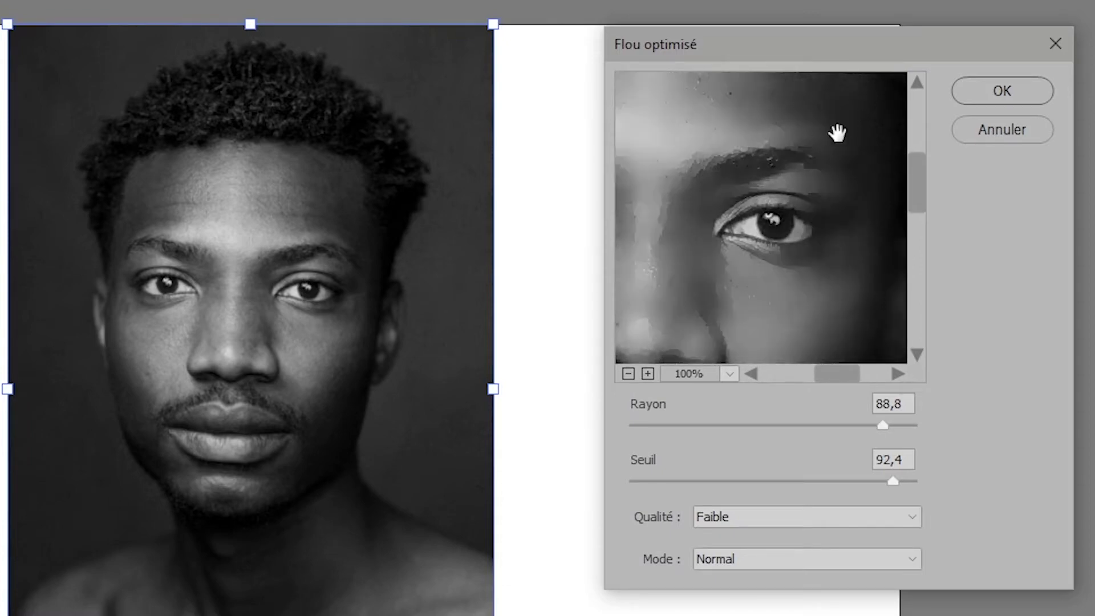
mouse_move(837, 133)
mouse_down()
mouse_move(773, 209)
mouse_move(789, 196)
mouse_move(787, 237)
mouse_move(799, 196)
mouse_up()
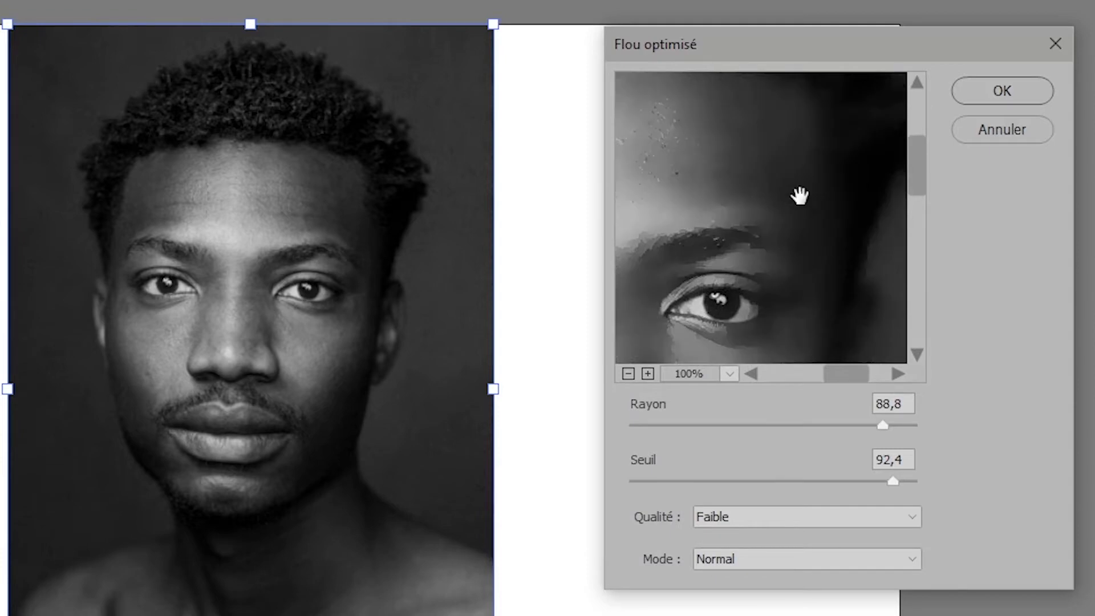
Step: Check the eyes, nose and lips in the preview, then apply the smart blur
drag(785, 181, 810, 162)
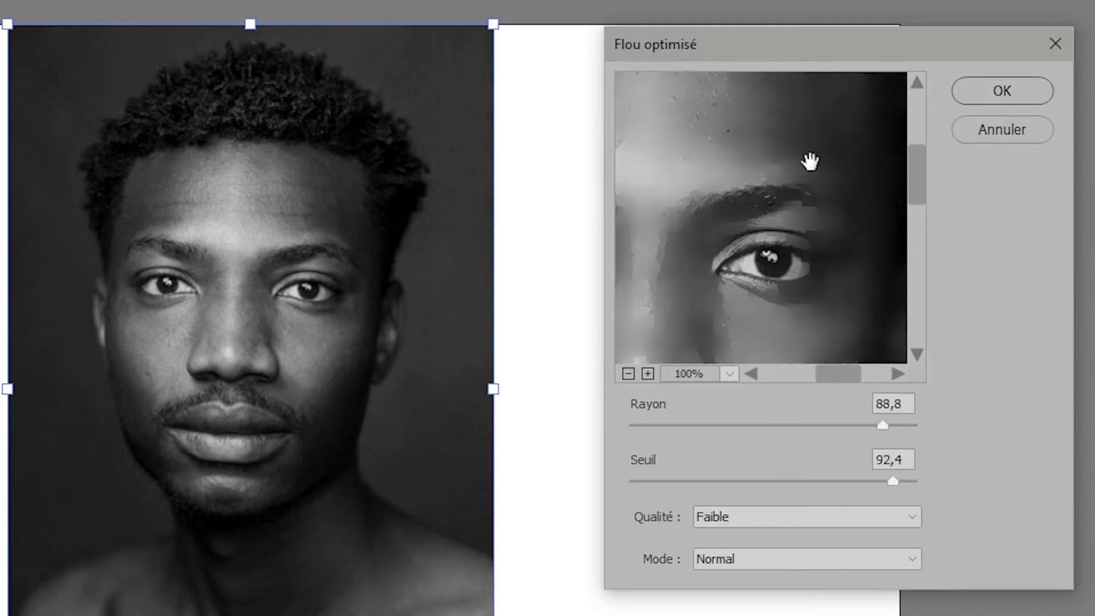
drag(669, 233, 720, 232)
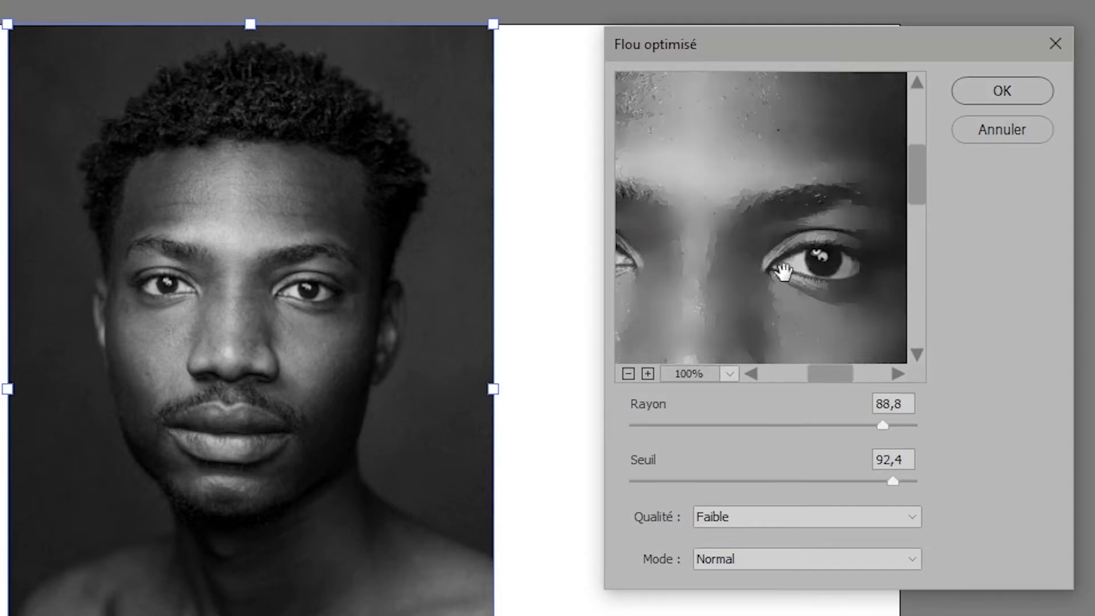
mouse_move(662, 177)
mouse_down()
mouse_move(726, 220)
mouse_move(753, 261)
mouse_move(762, 232)
mouse_up()
drag(707, 259, 752, 220)
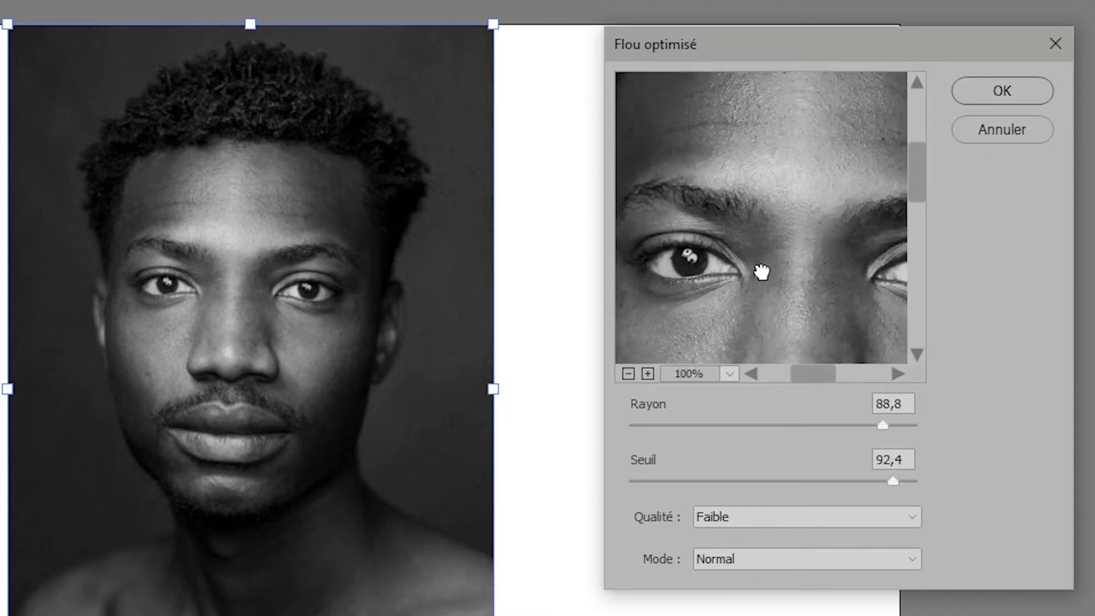
drag(762, 268, 817, 179)
drag(791, 285, 745, 171)
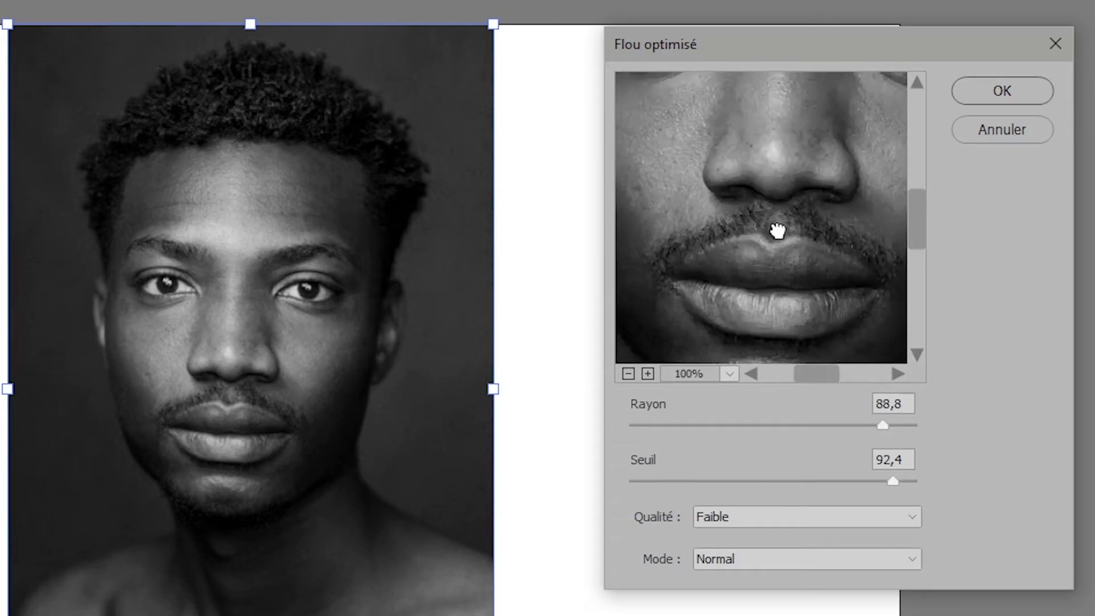
drag(778, 233, 785, 183)
click(985, 94)
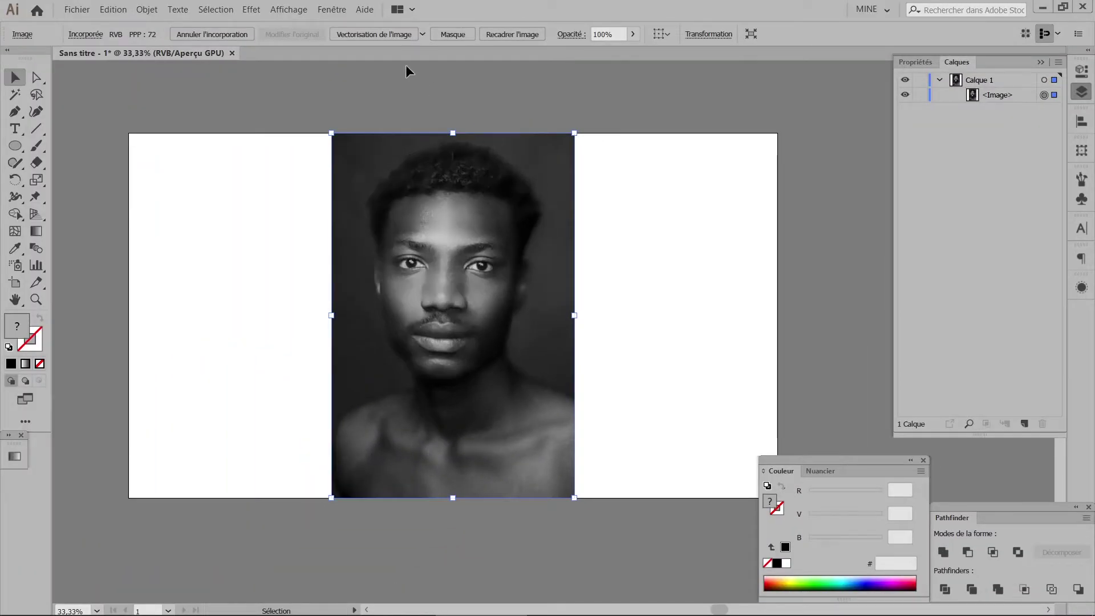
Step: Trace the blurred portrait using the 6 couleurs Image Trace preset
click(422, 34)
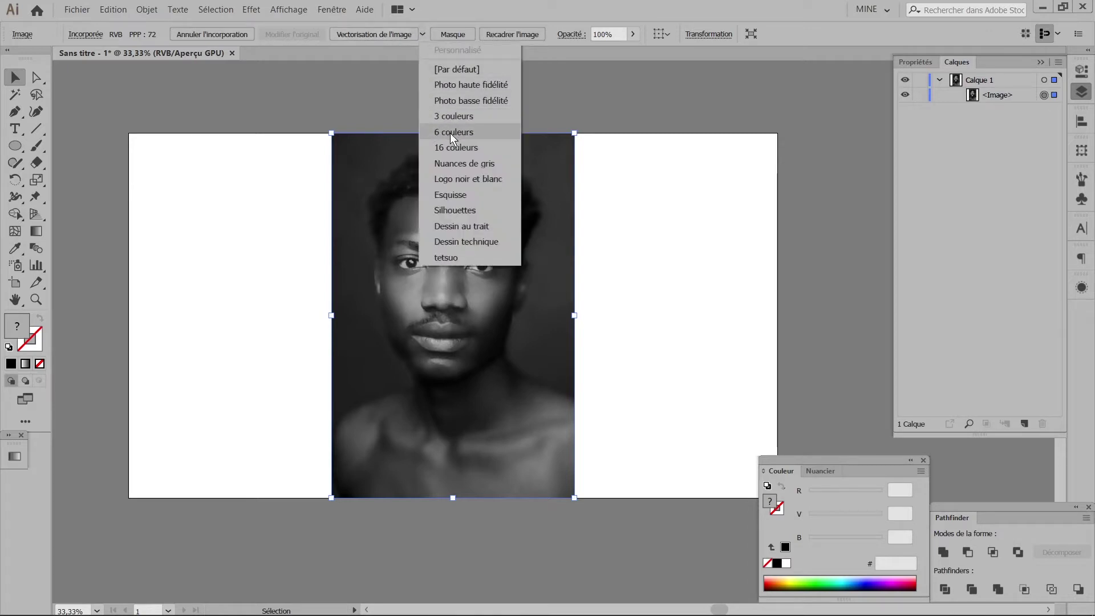
click(465, 133)
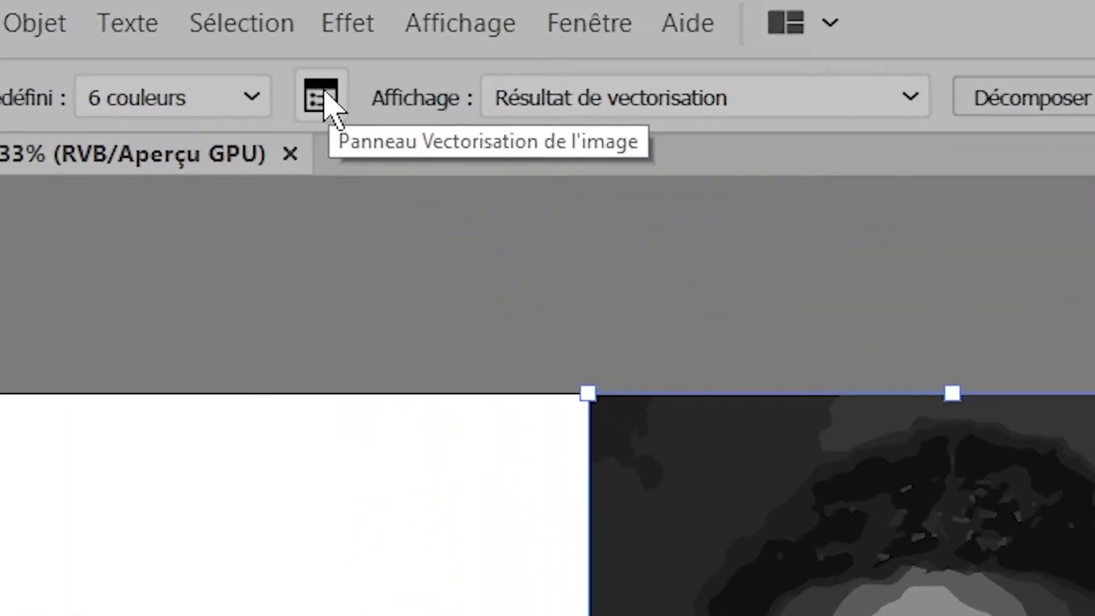
Step: Set the Image Trace to 1% paths, 0% corners, 1 px noise and 5 colours
click(321, 98)
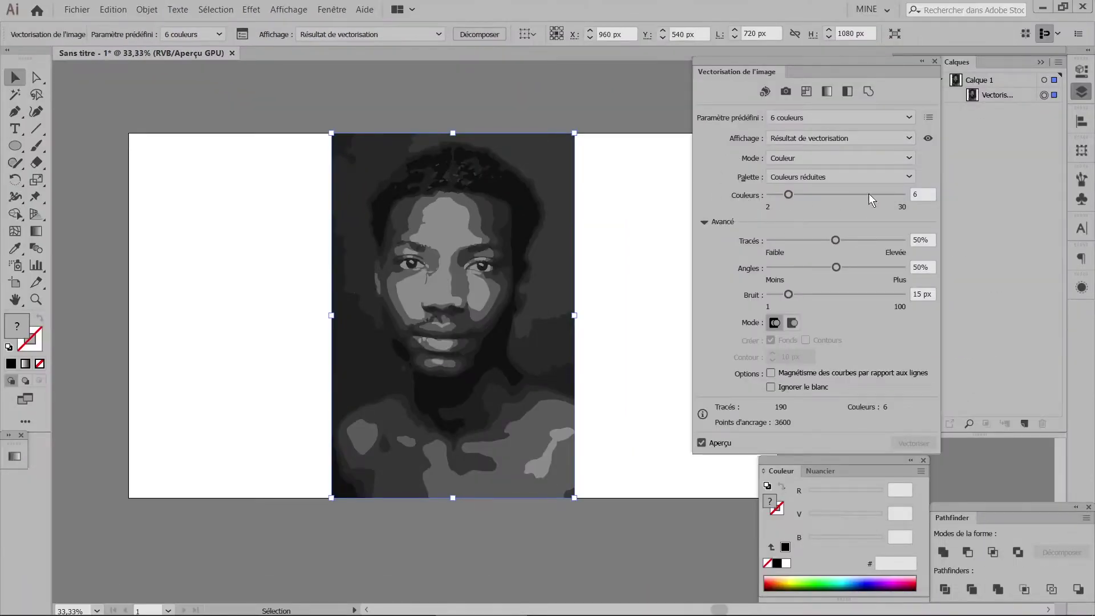
click(705, 223)
click(705, 222)
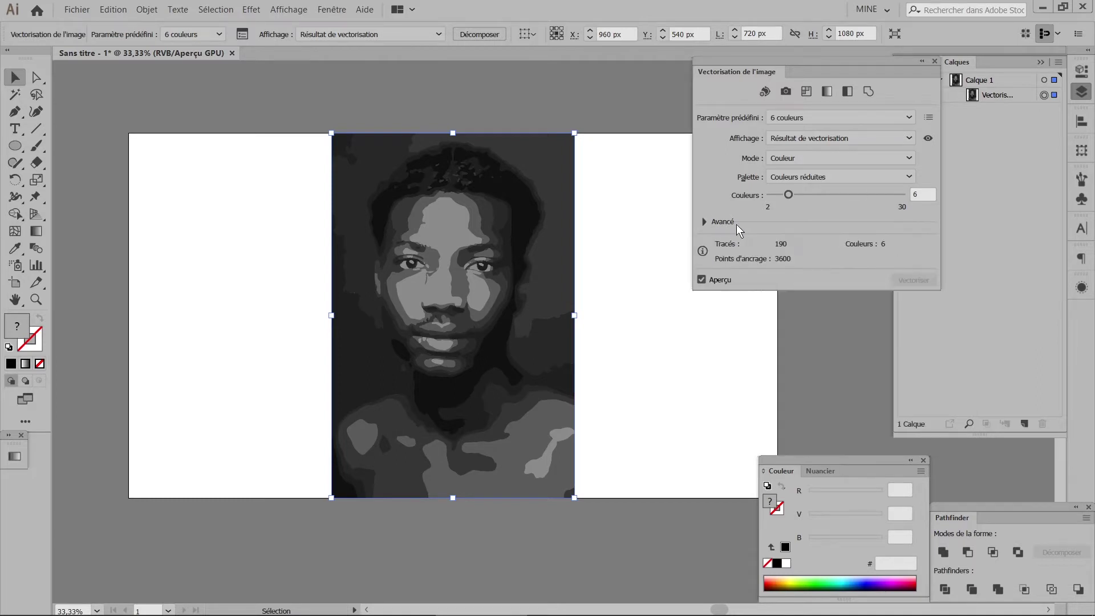
click(704, 222)
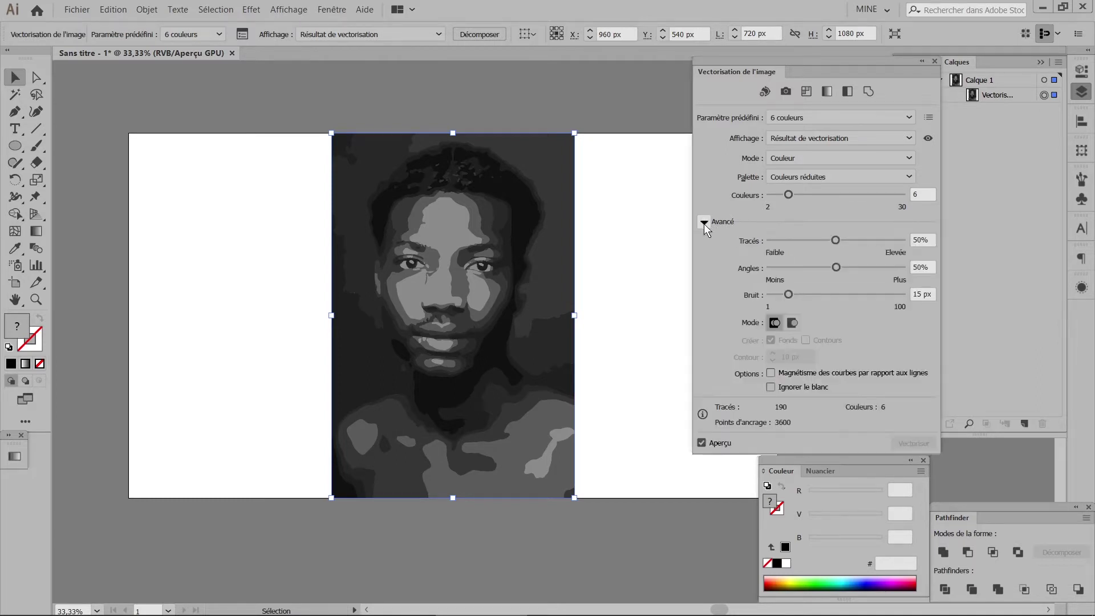
drag(774, 241, 746, 241)
click(772, 266)
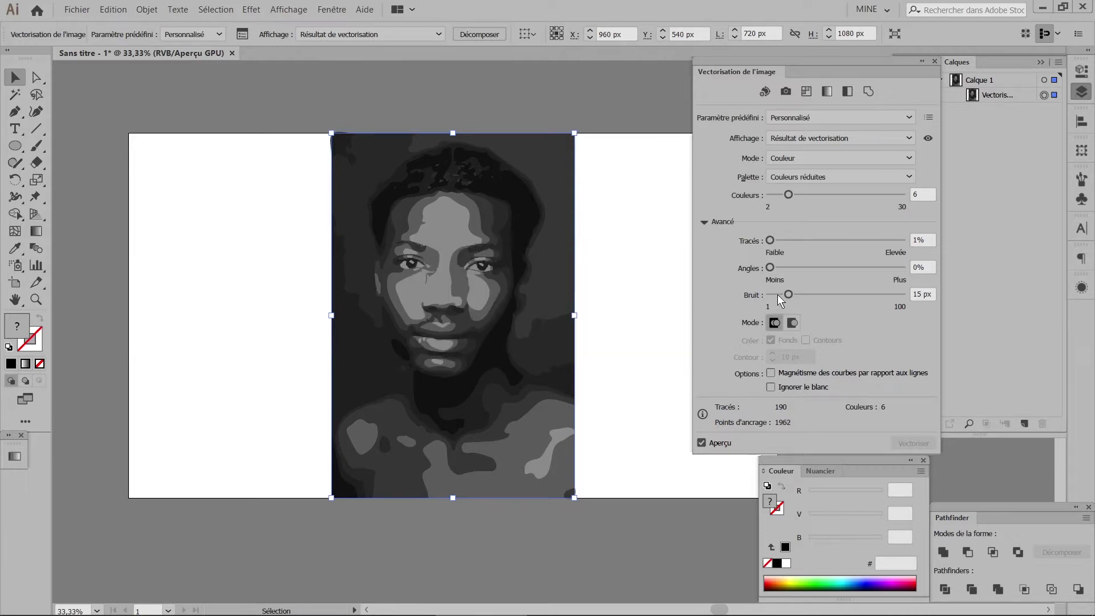
drag(778, 295, 751, 293)
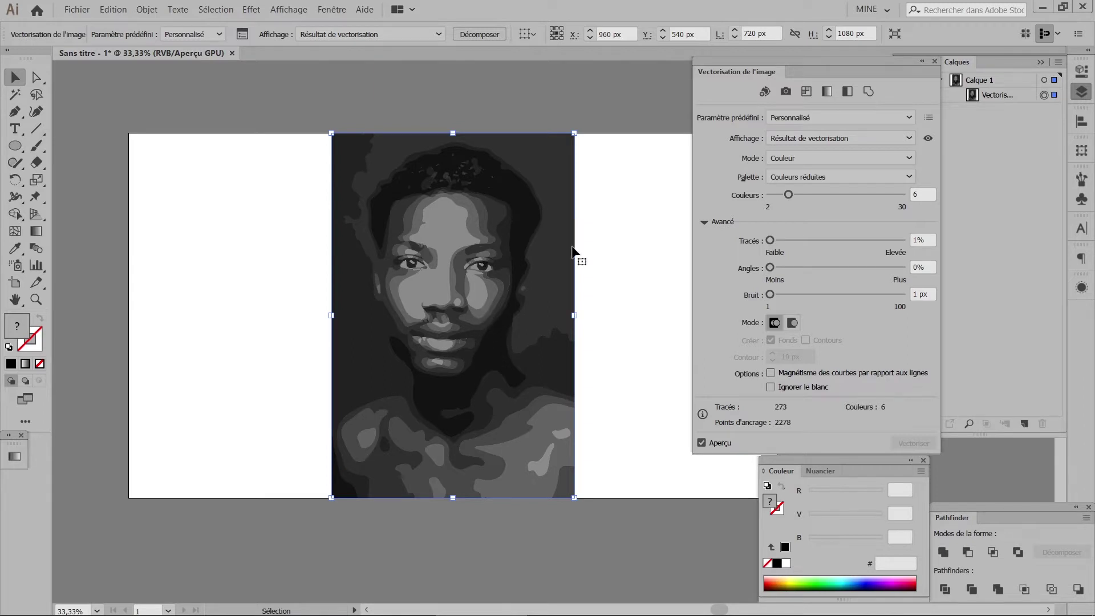
click(922, 195)
key(Down)
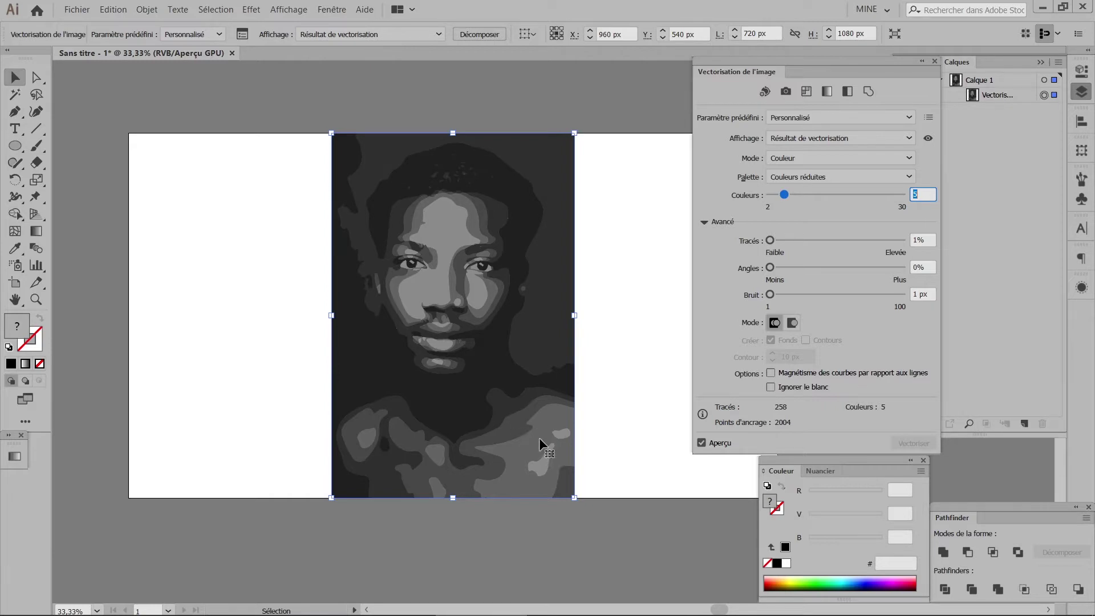
Step: Expand the 5-tone trace, ungroup it into separate grey paths, and deselect everything
click(935, 60)
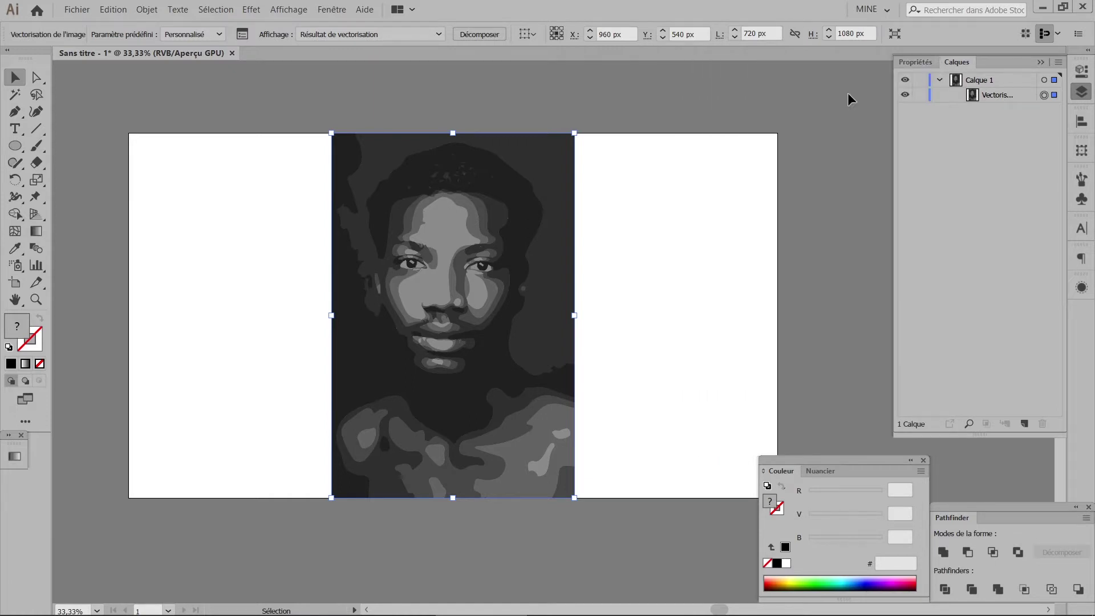
click(478, 34)
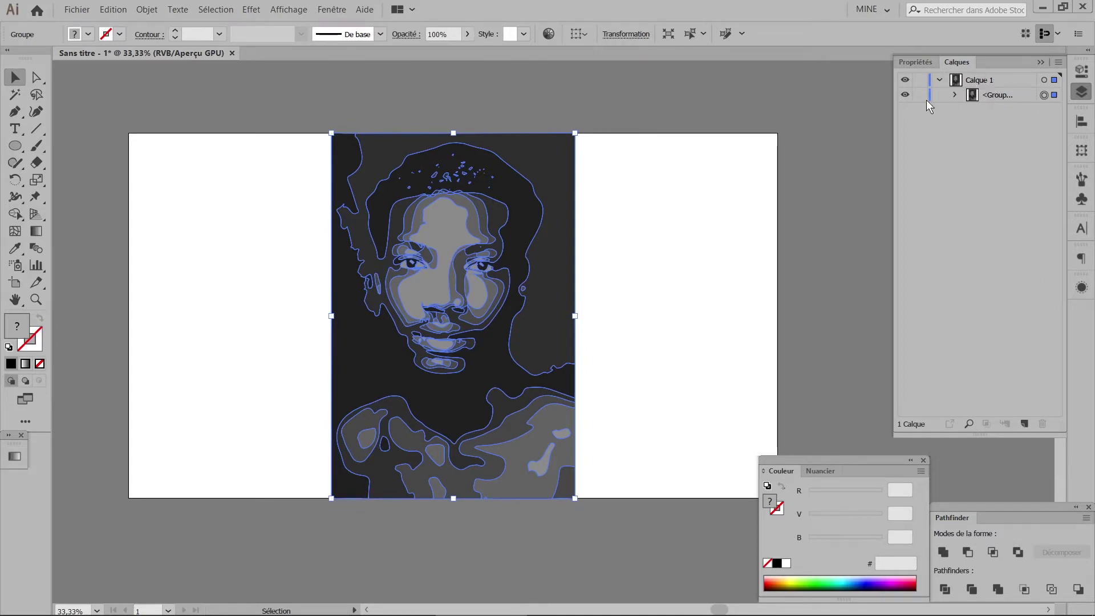
click(823, 87)
click(518, 210)
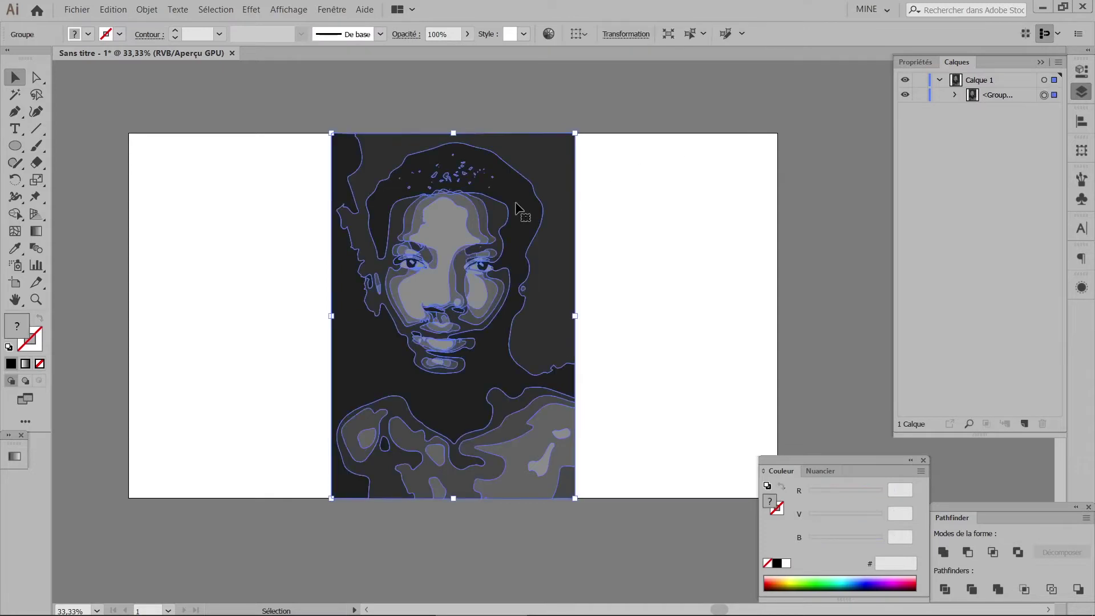
right_click(488, 153)
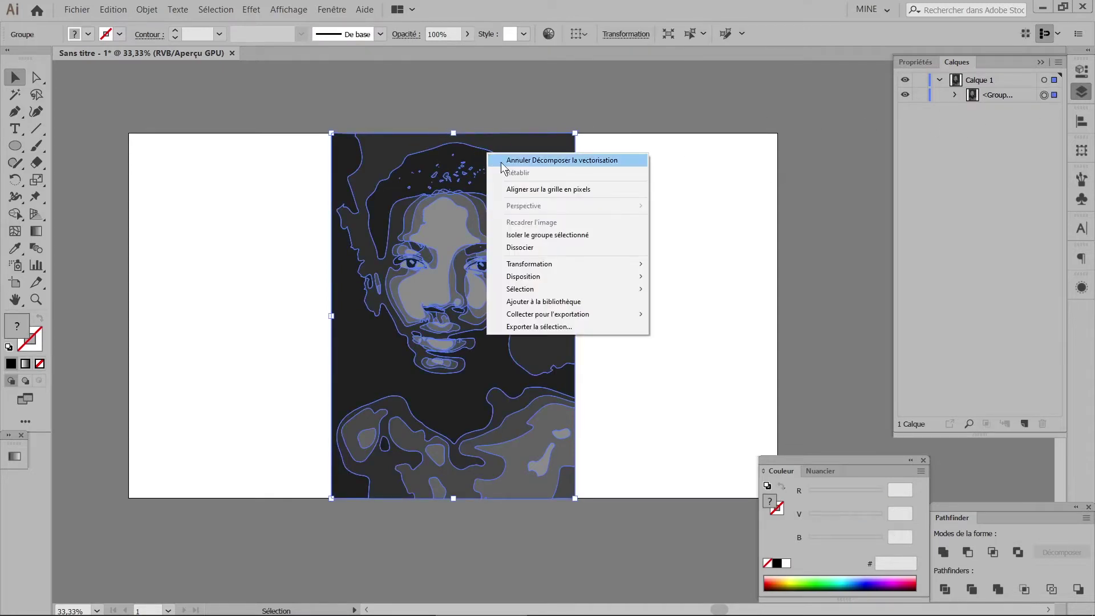
click(528, 248)
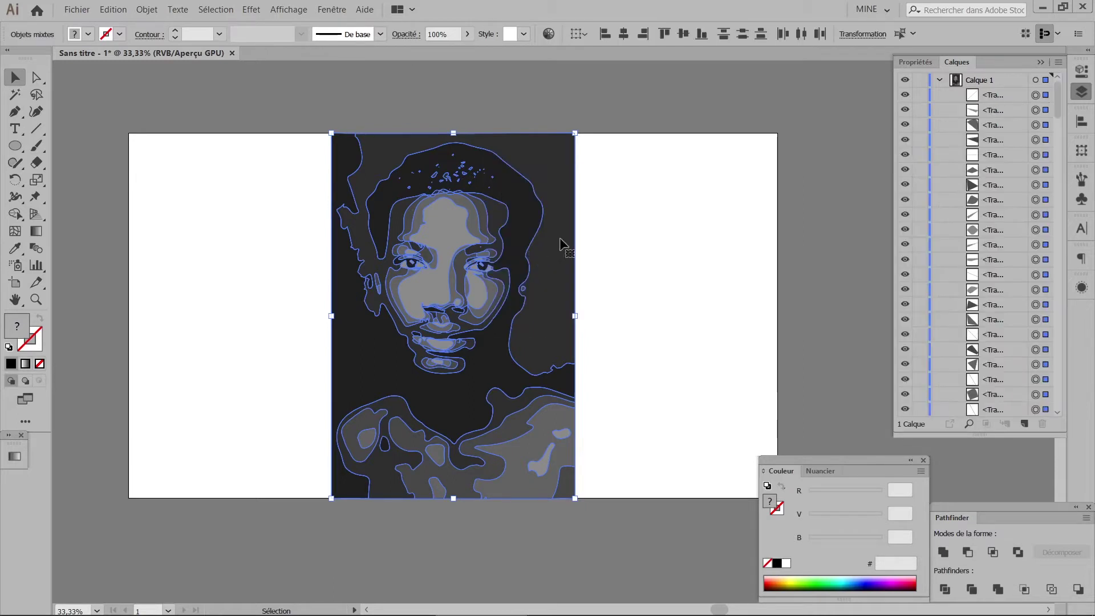
mouse_move(1057, 114)
mouse_down()
mouse_move(1062, 310)
mouse_move(1058, 90)
mouse_up()
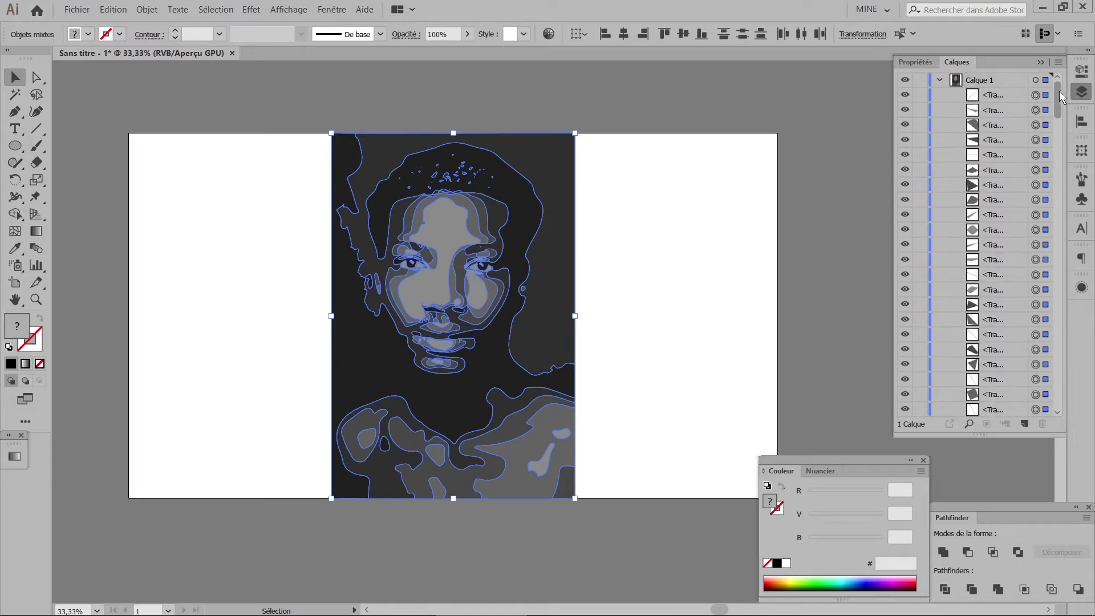
click(711, 105)
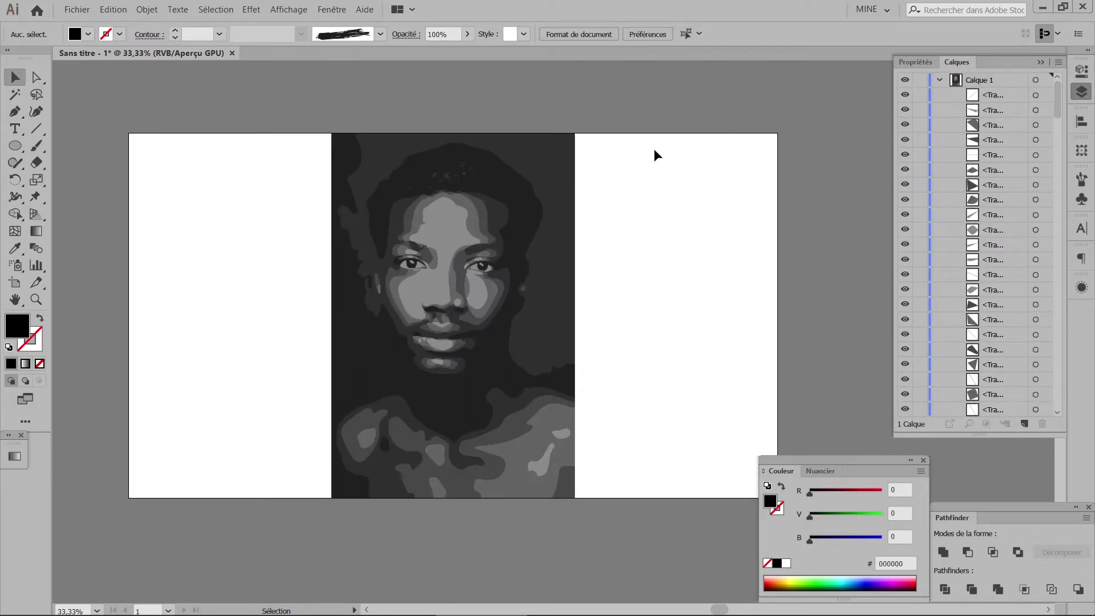
Step: Select the dark background path plus every other shape with the same #1F1F1F fill
click(363, 368)
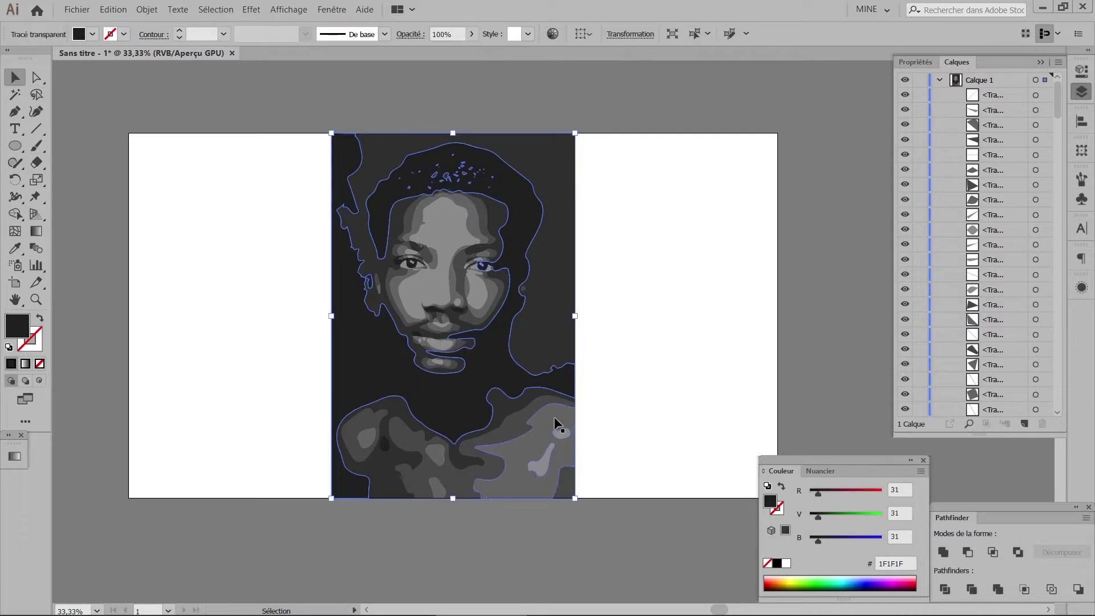
shift+click(393, 450)
scroll(407, 282, up, 1)
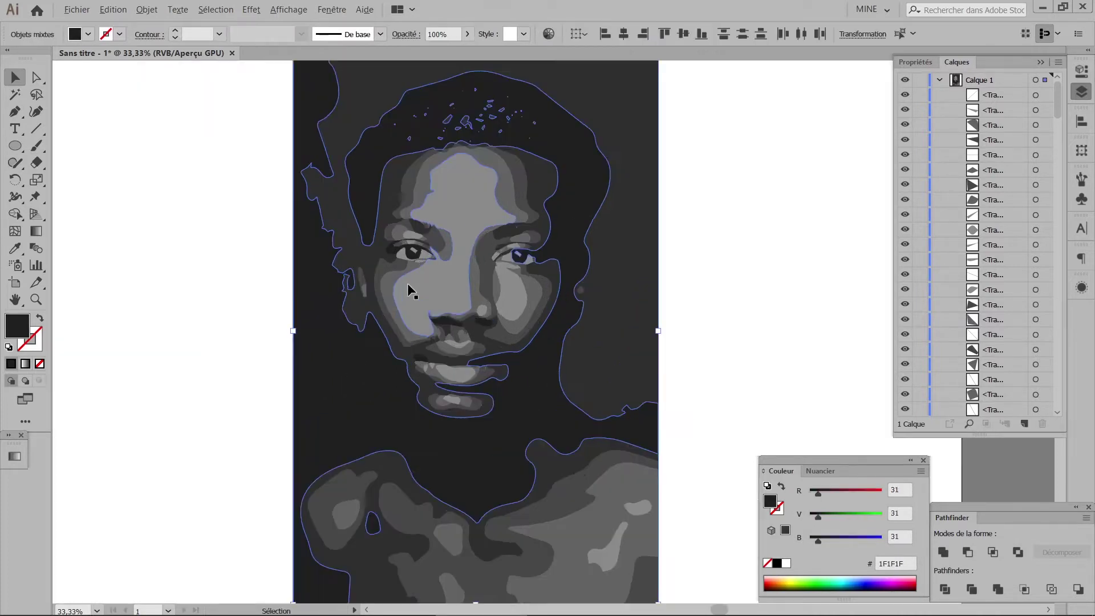
scroll(407, 283, up, 1)
scroll(407, 283, up, 1)
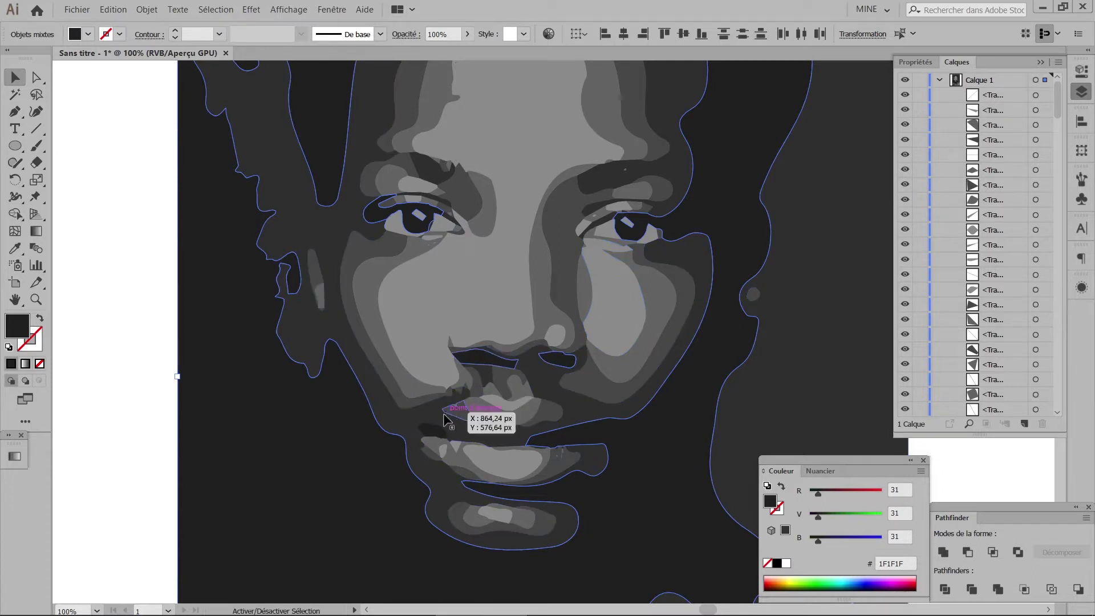
scroll(598, 350, down, 1)
scroll(598, 351, down, 1)
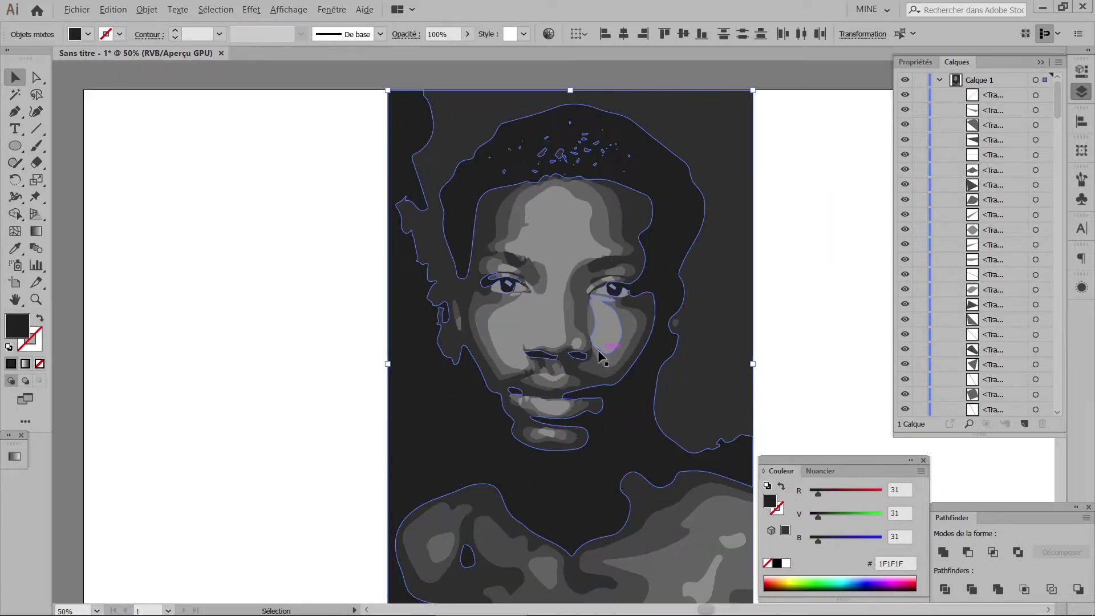
scroll(598, 351, down, 1)
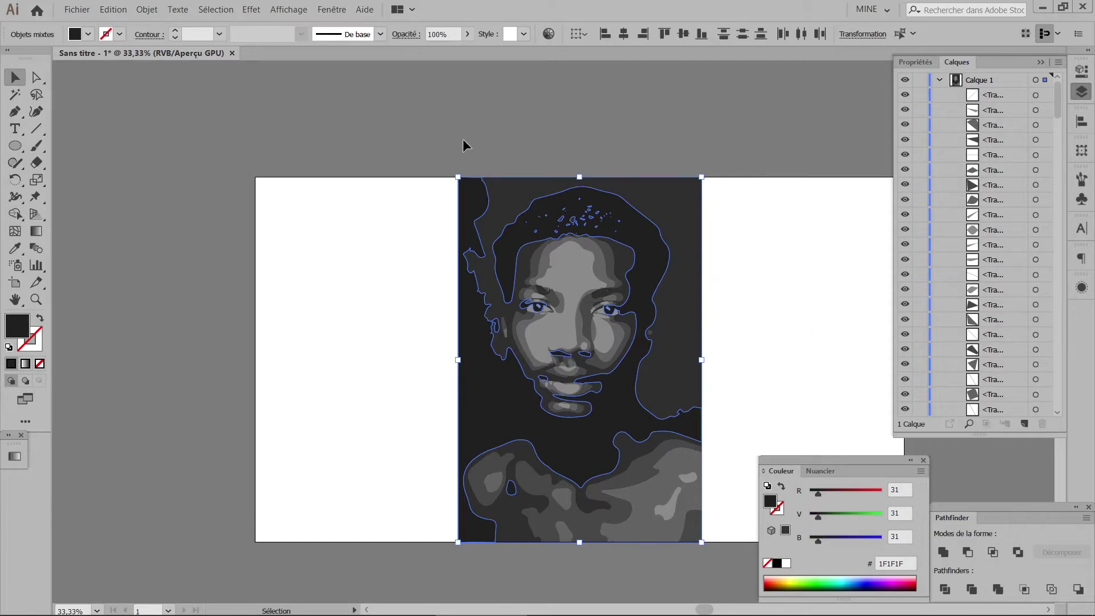
Step: Unite the darkest #1F1F1F shapes with Pathfinder and rename the resulting group NOIR
click(331, 10)
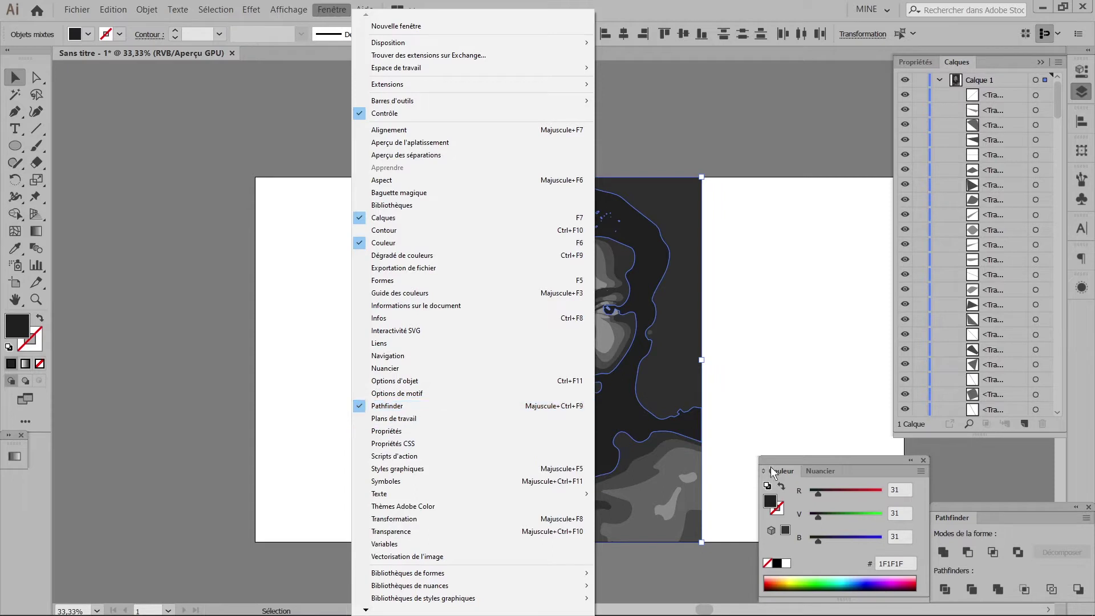
click(995, 505)
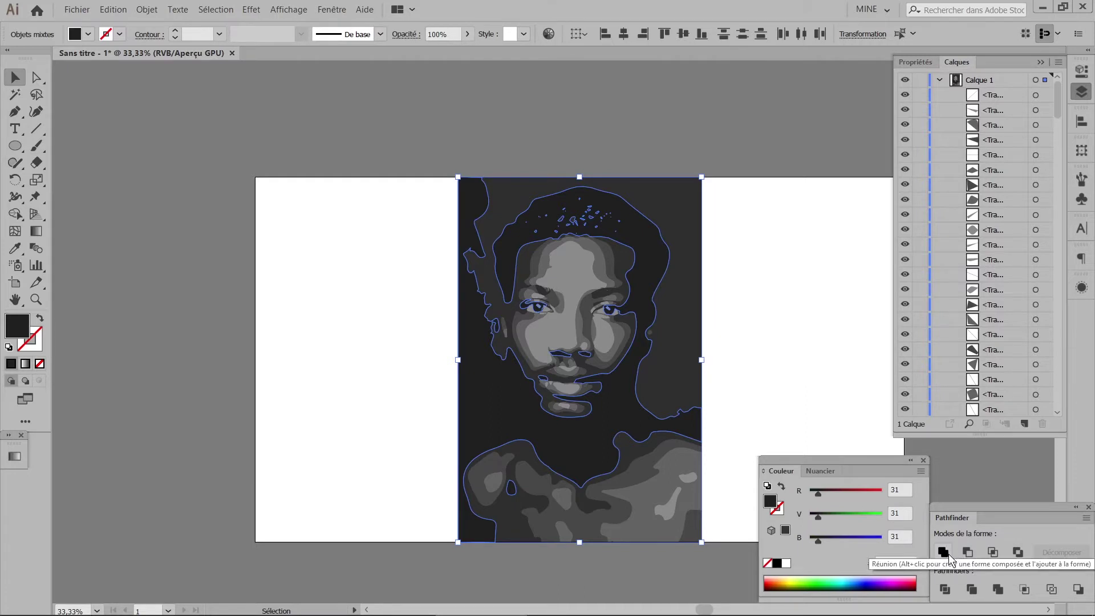
click(949, 557)
scroll(1024, 185, down, 3)
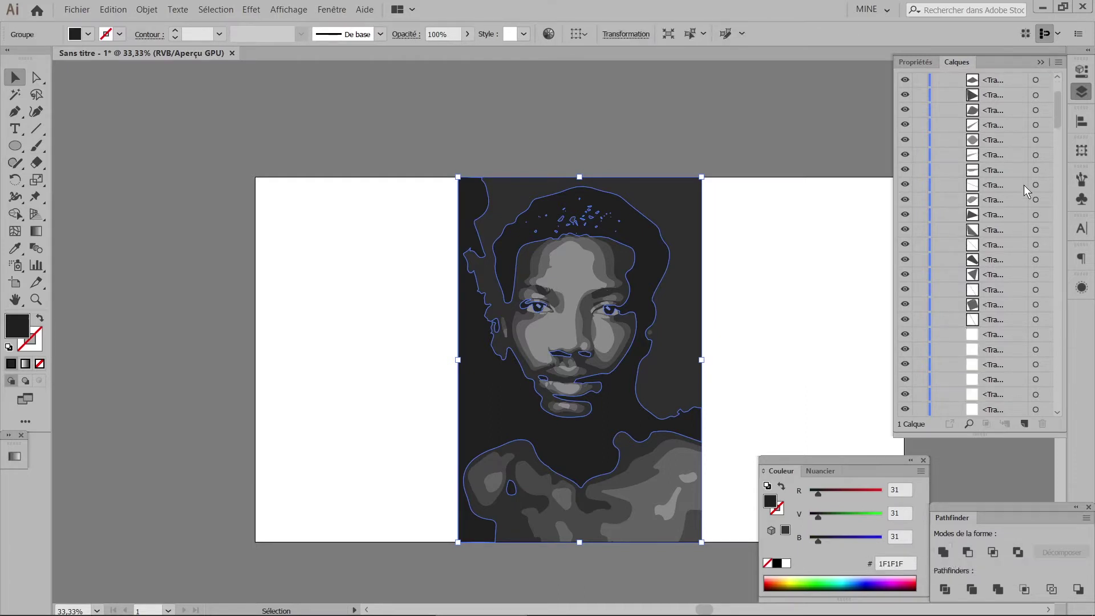
scroll(1024, 186, down, 3)
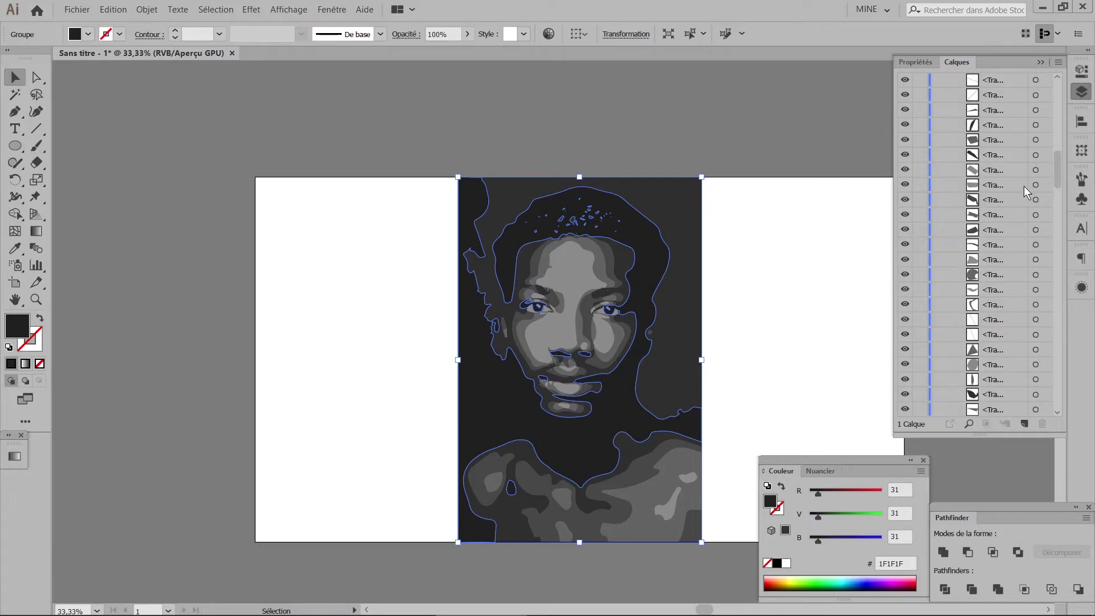
scroll(1024, 187, down, 3)
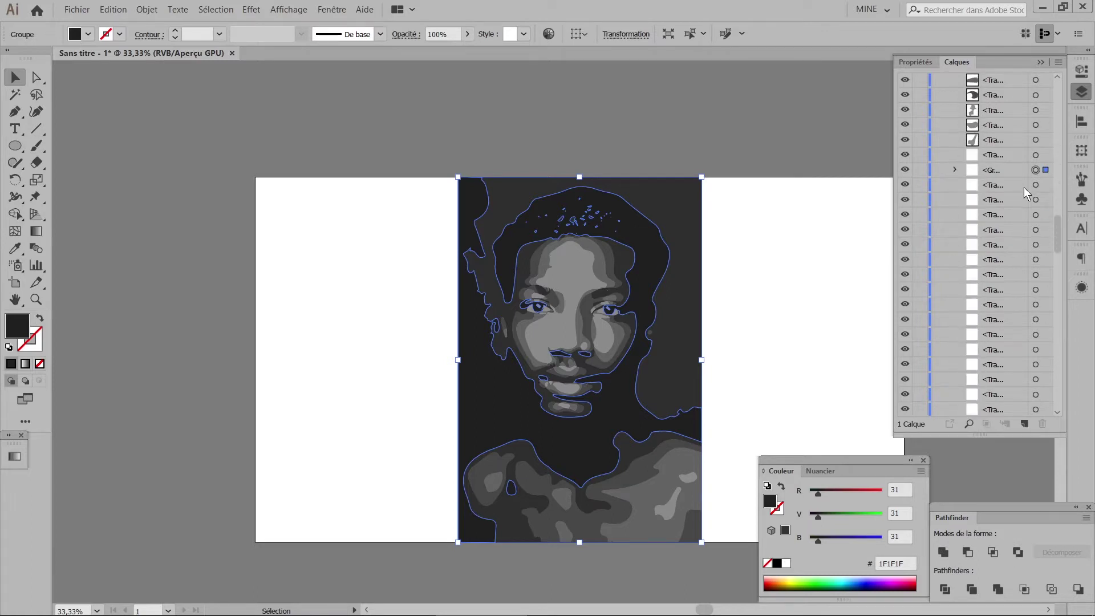
double_click(989, 215)
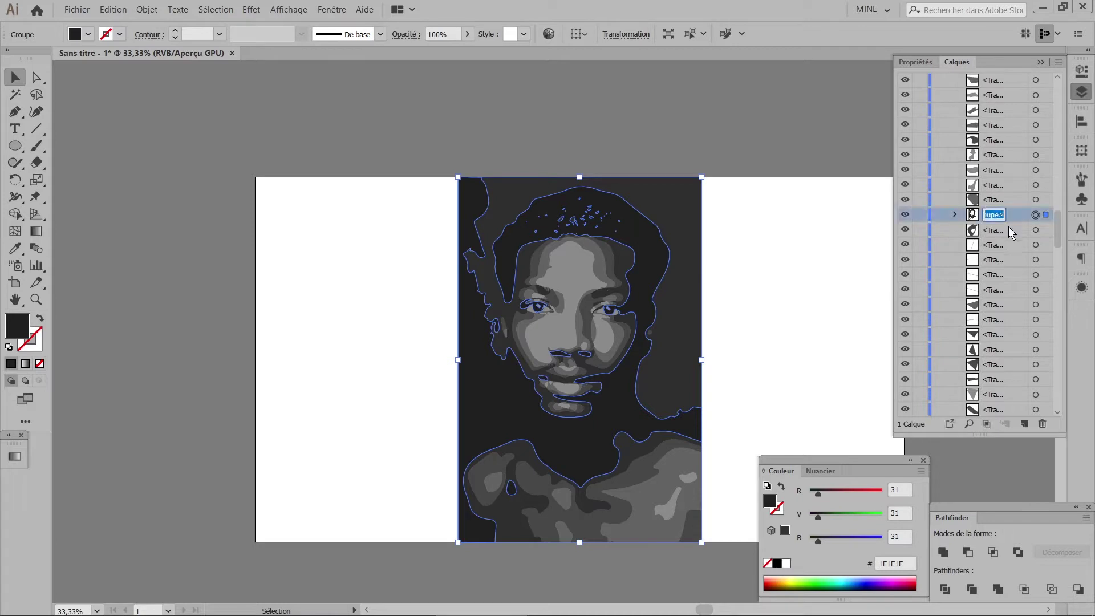
text(NOIR)
Step: Widen the layers list and toggle NOIR's visibility to check its coverage
drag(891, 236, 834, 233)
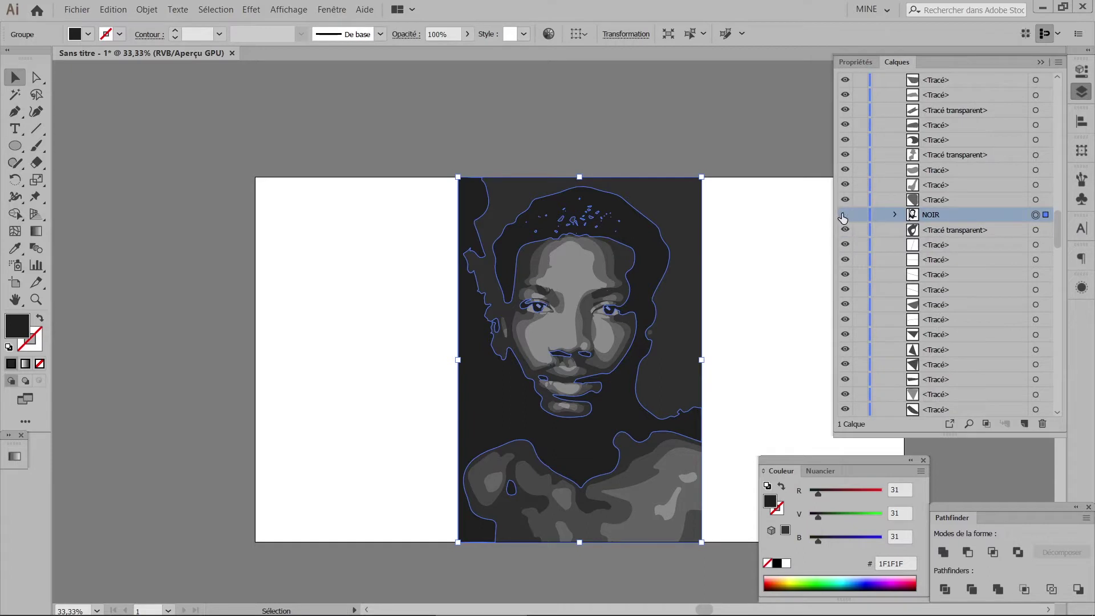
click(844, 215)
click(844, 215)
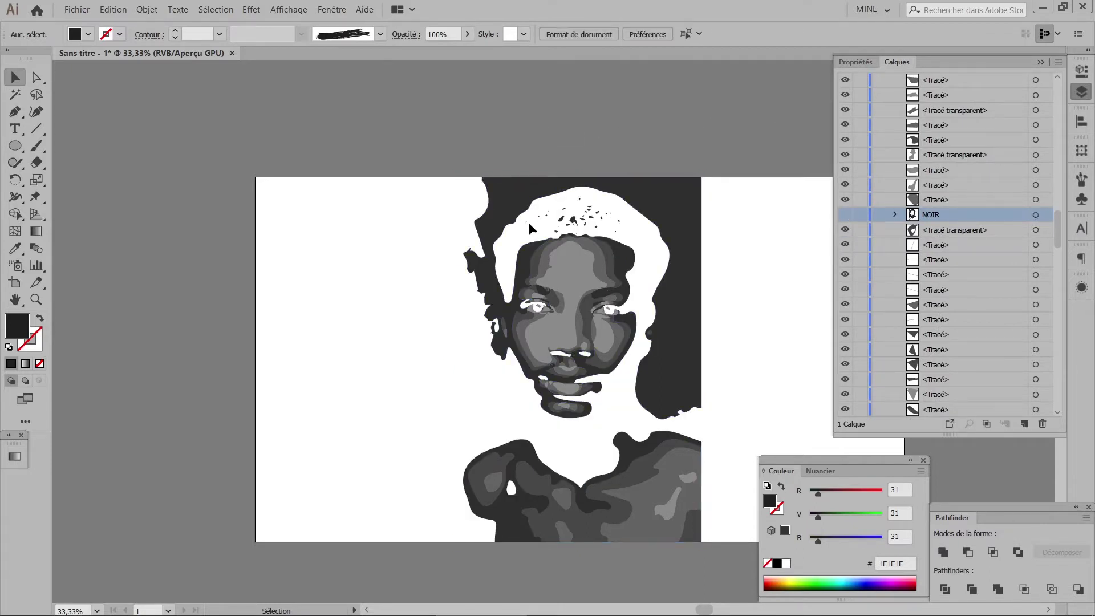
Step: Select the #636363 grey face paths and the lip shape
click(569, 273)
shift+click(656, 442)
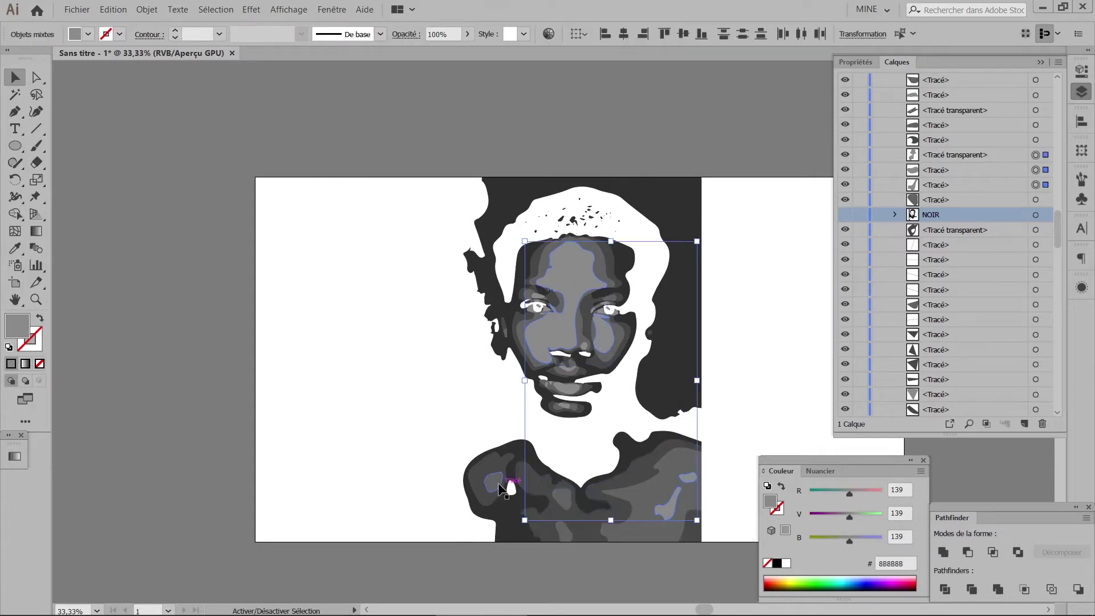
key(ctrl+1)
shift+click(379, 242)
shift+click(513, 399)
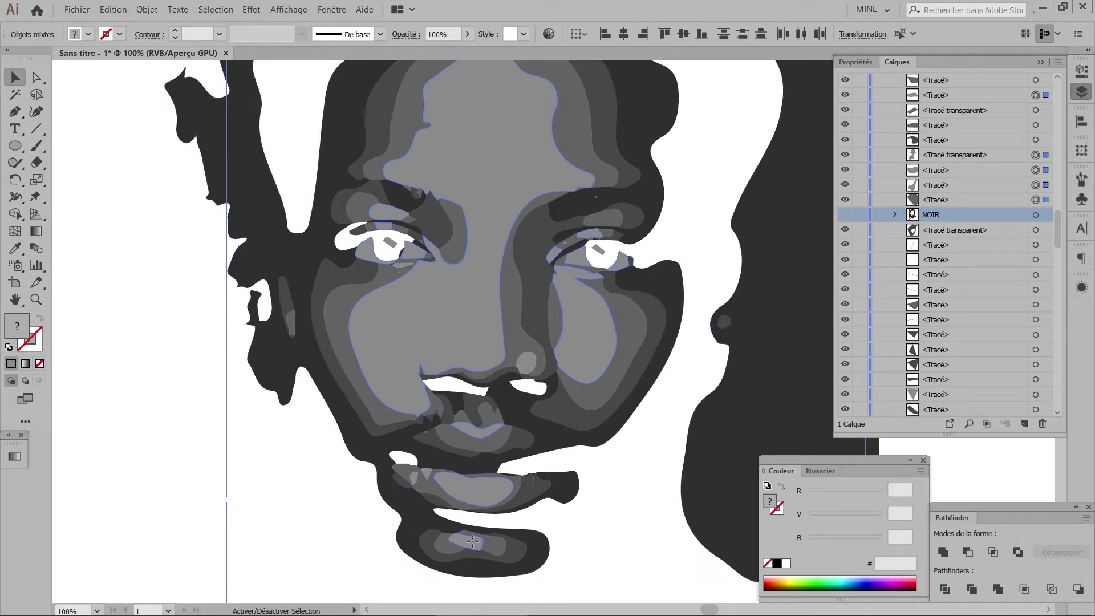
shift+click(546, 473)
key(ctrl+0)
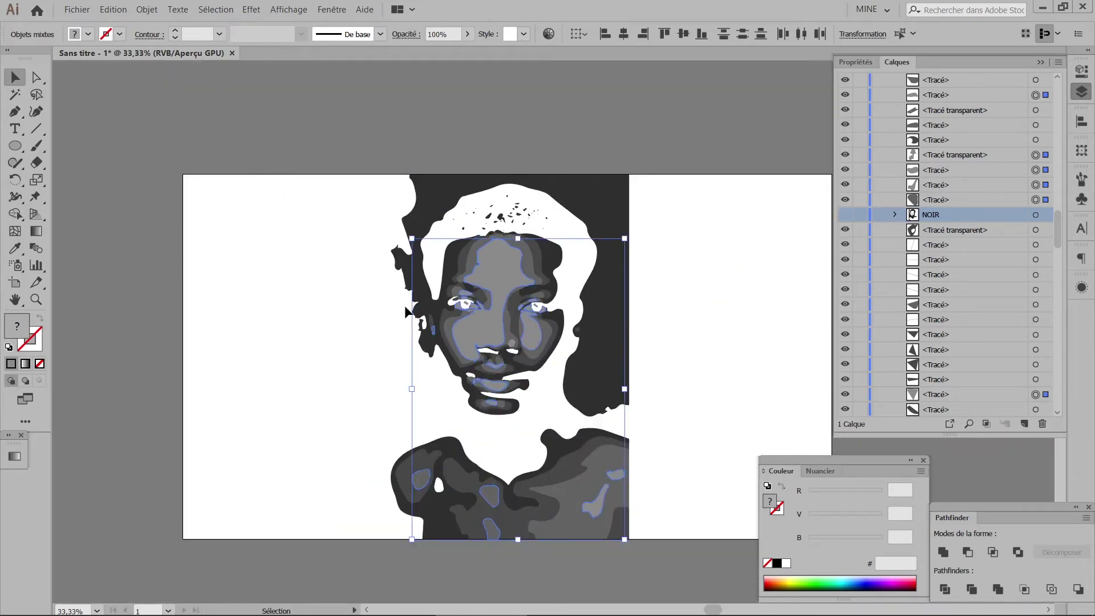
Step: Unite the selected grey shapes and name the resulting group BLANC
click(944, 552)
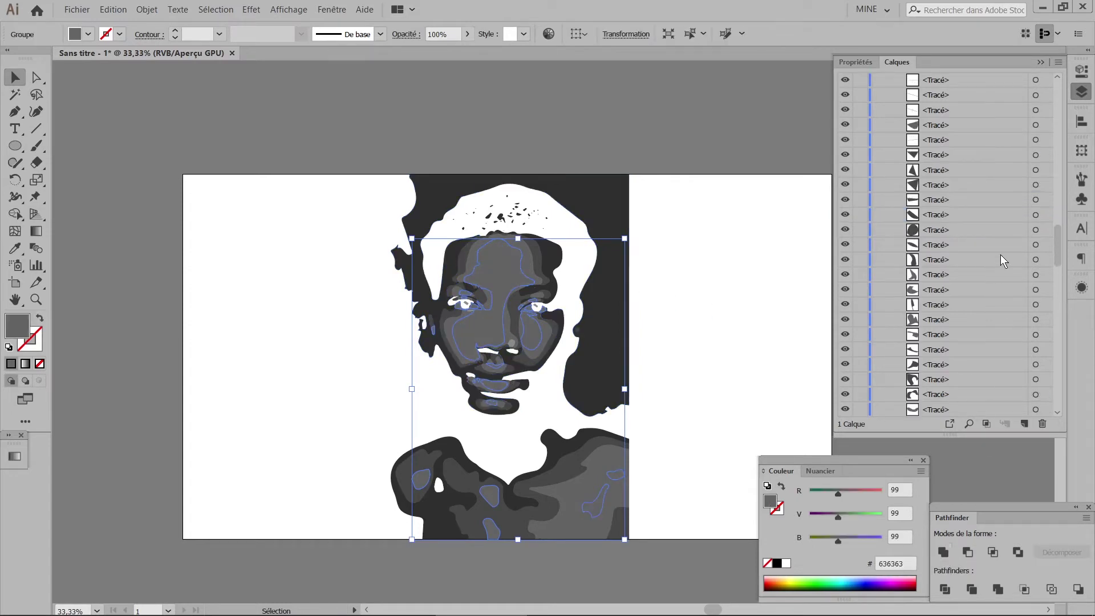
scroll(1001, 254, down, 5)
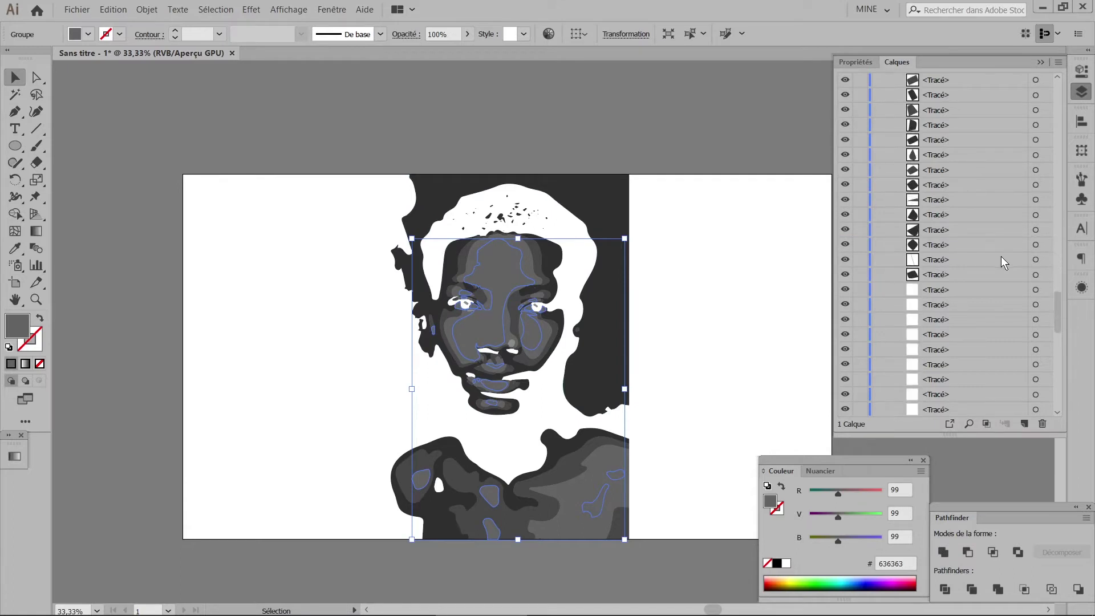
scroll(1001, 255, down, 3)
scroll(1000, 256, down, 3)
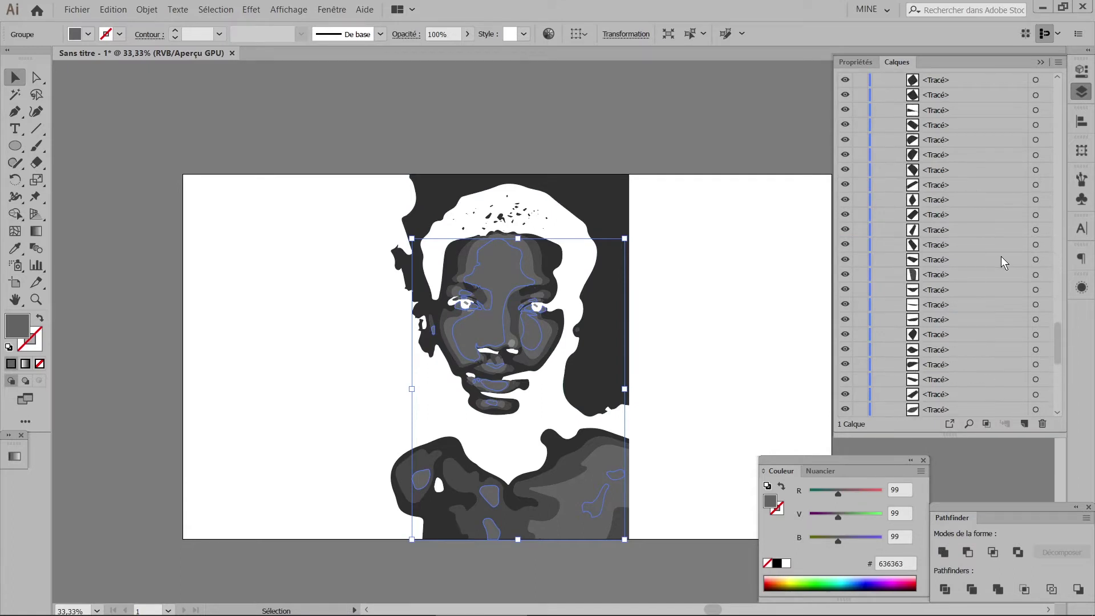
scroll(1001, 255, up, 10)
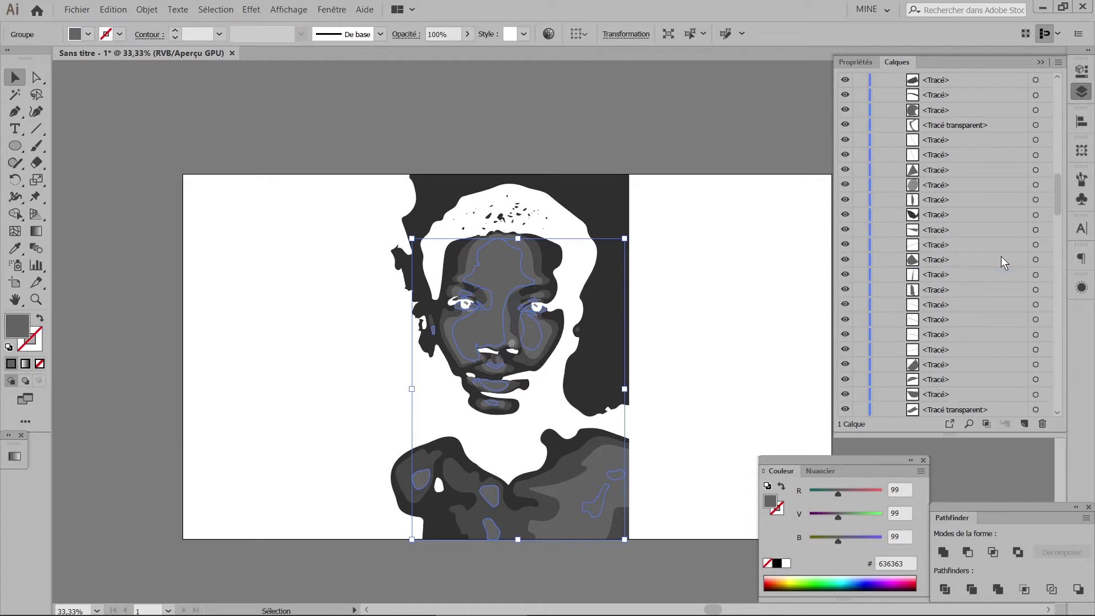
scroll(1000, 256, up, 5)
double_click(950, 349)
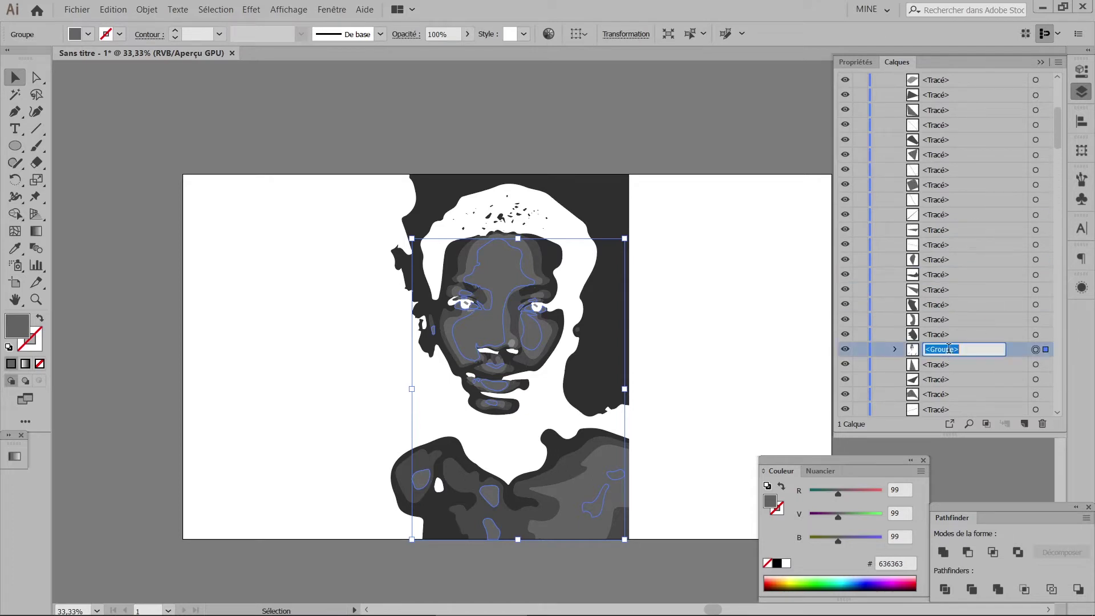
text(BLANC)
key(Return)
Step: Hide BLANC and select the light-grey shirt and face shapes
click(846, 349)
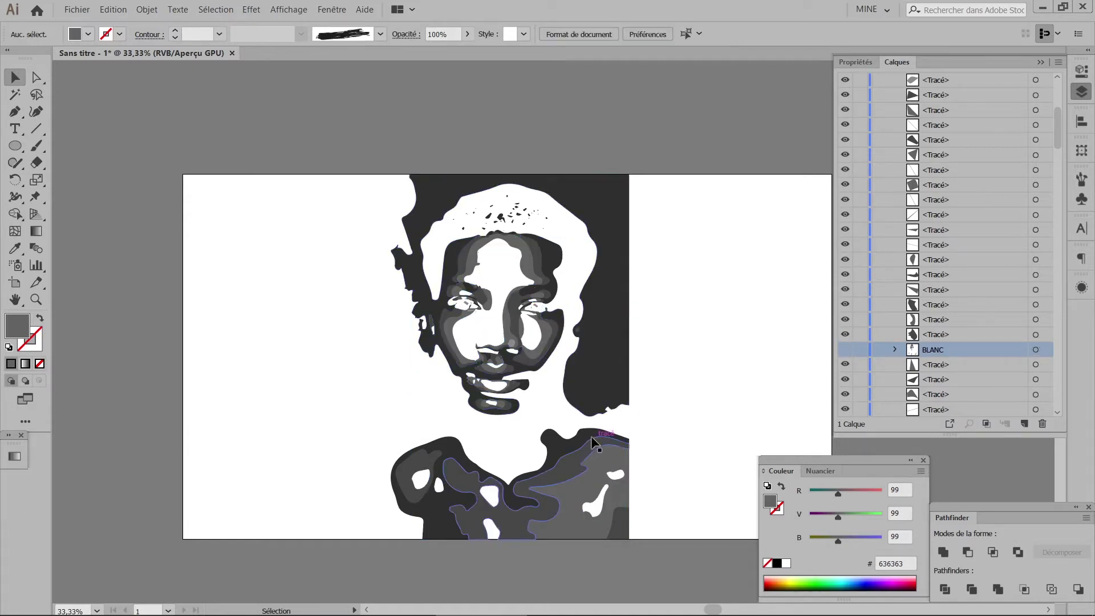
click(580, 488)
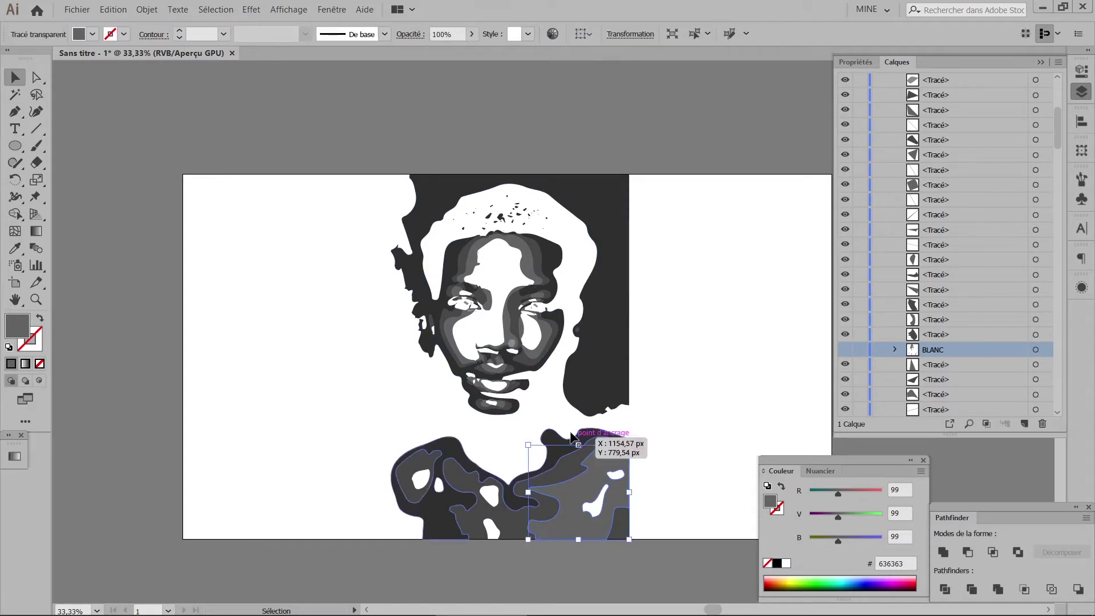
shift+click(560, 396)
scroll(560, 395, up, 2)
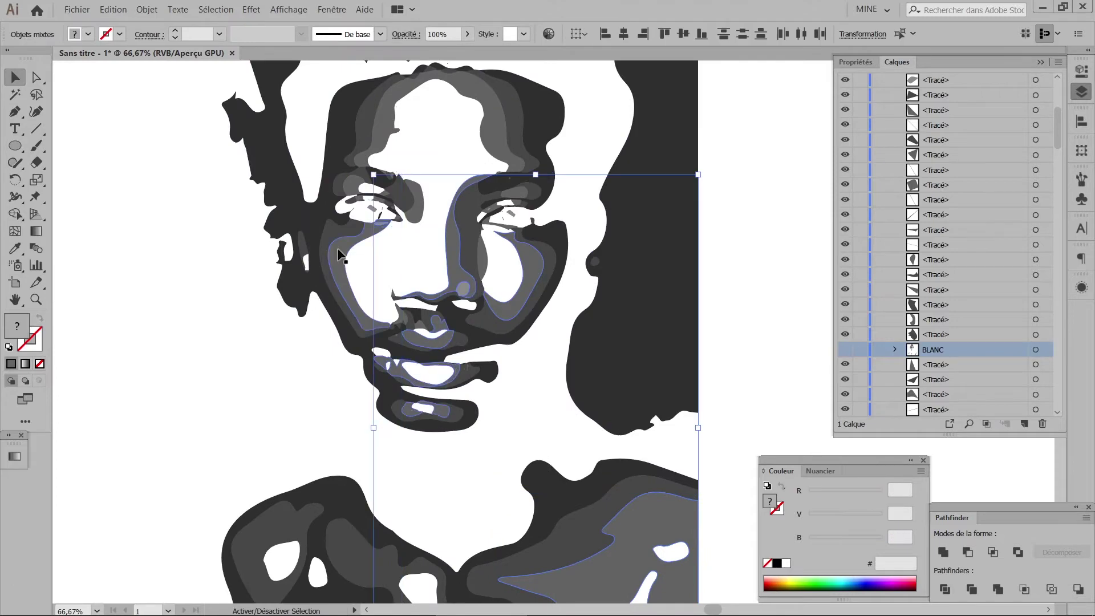
scroll(433, 308, down, 2)
scroll(539, 358, down, 1)
scroll(539, 358, down, 1)
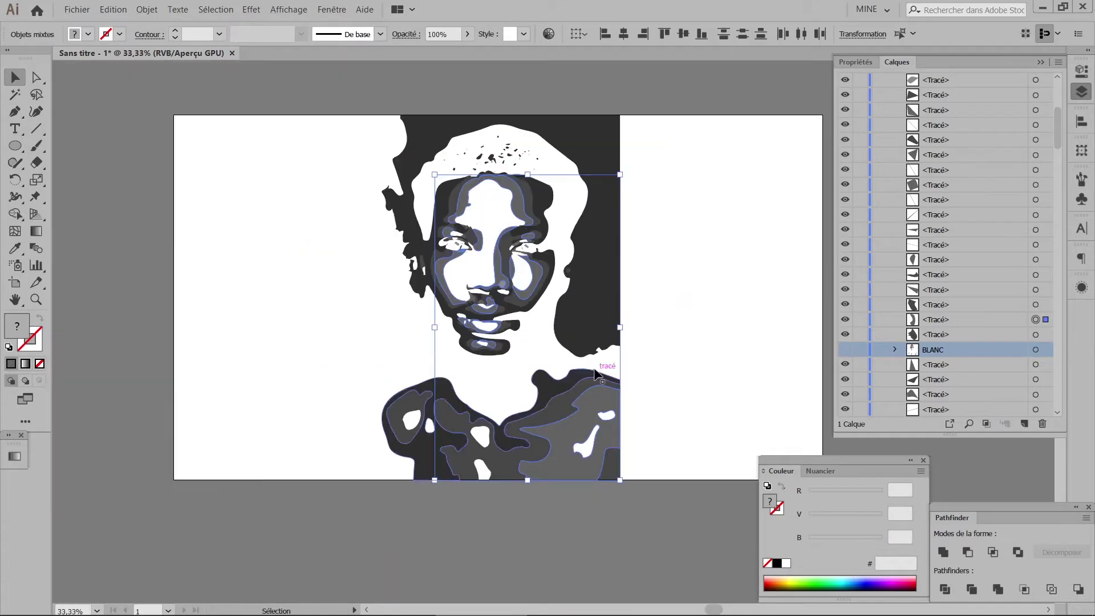
Step: Unite the light-grey shapes into a group named CLAIRE and hide it
click(943, 552)
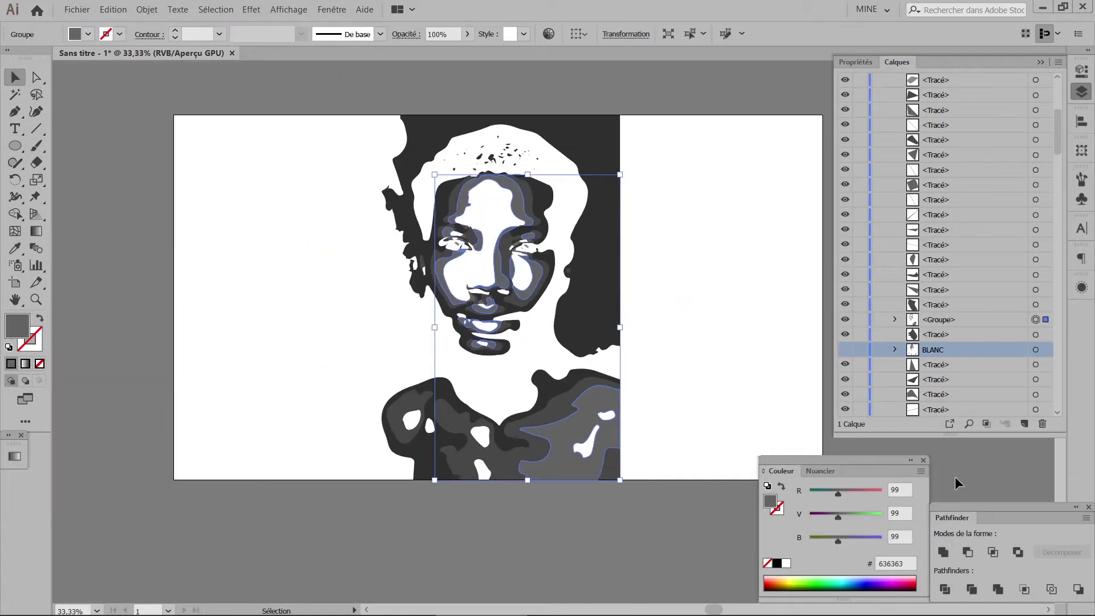
double_click(938, 319)
text(CLAIRE)
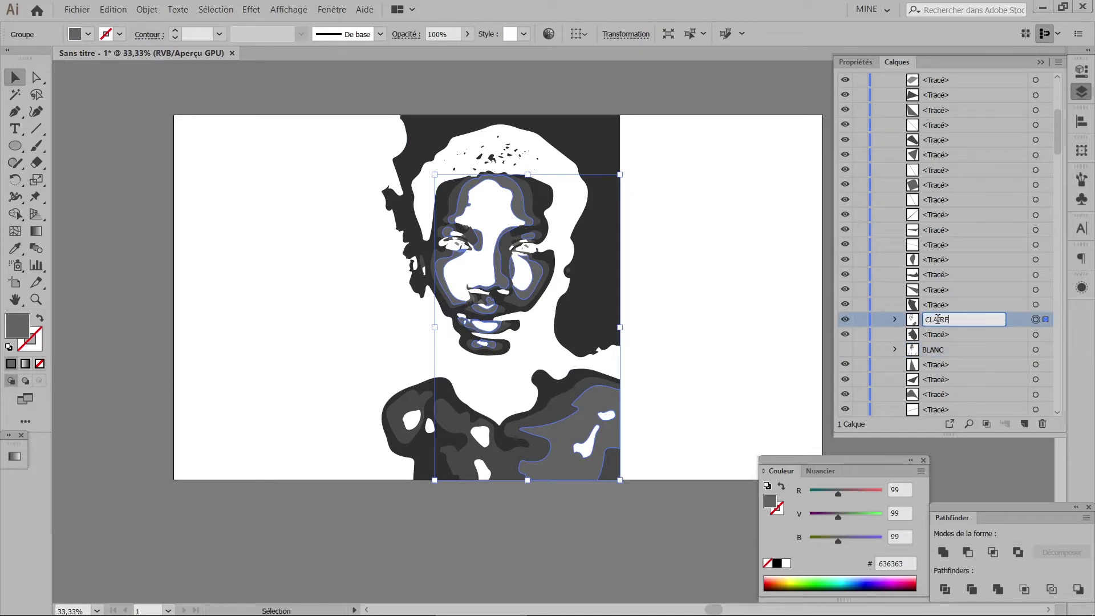
key(Return)
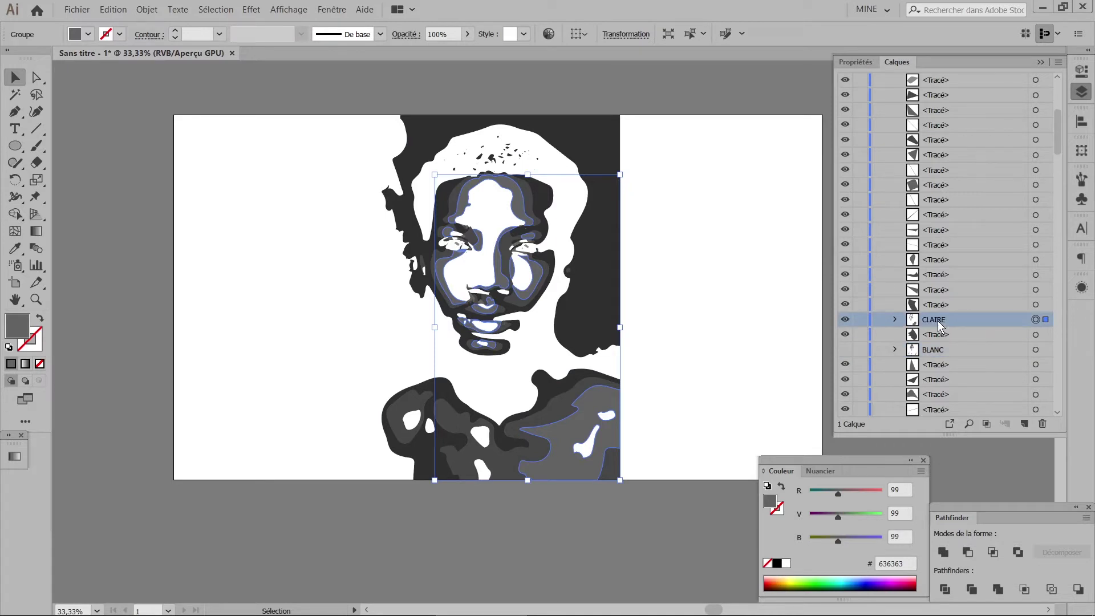
click(845, 320)
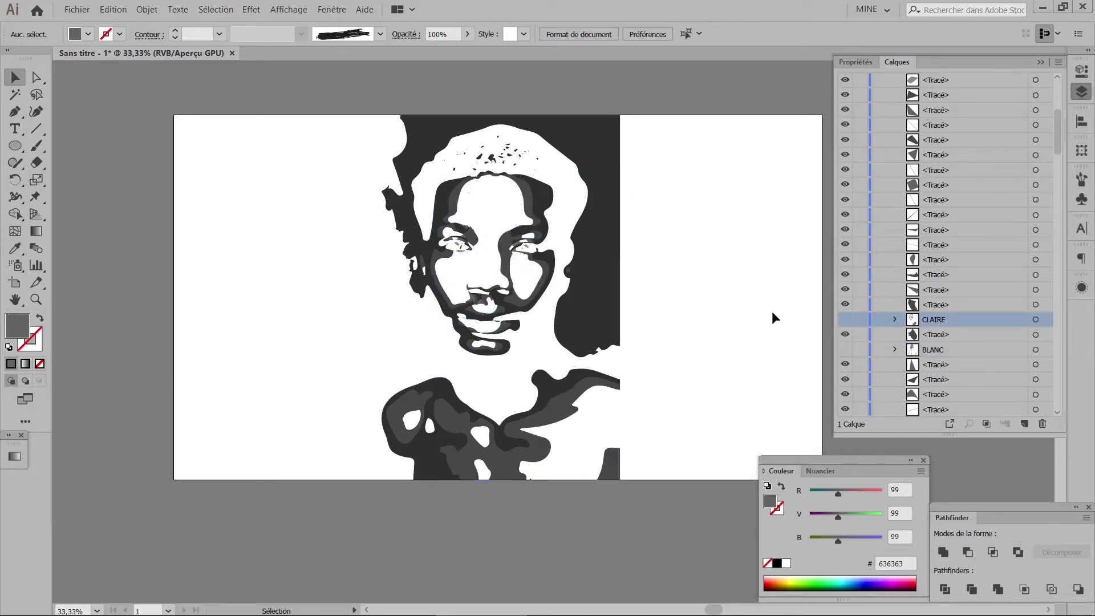
Step: Group the mid-grey paths with Ctrl+G, name the group MOYEN, and hide it
click(551, 412)
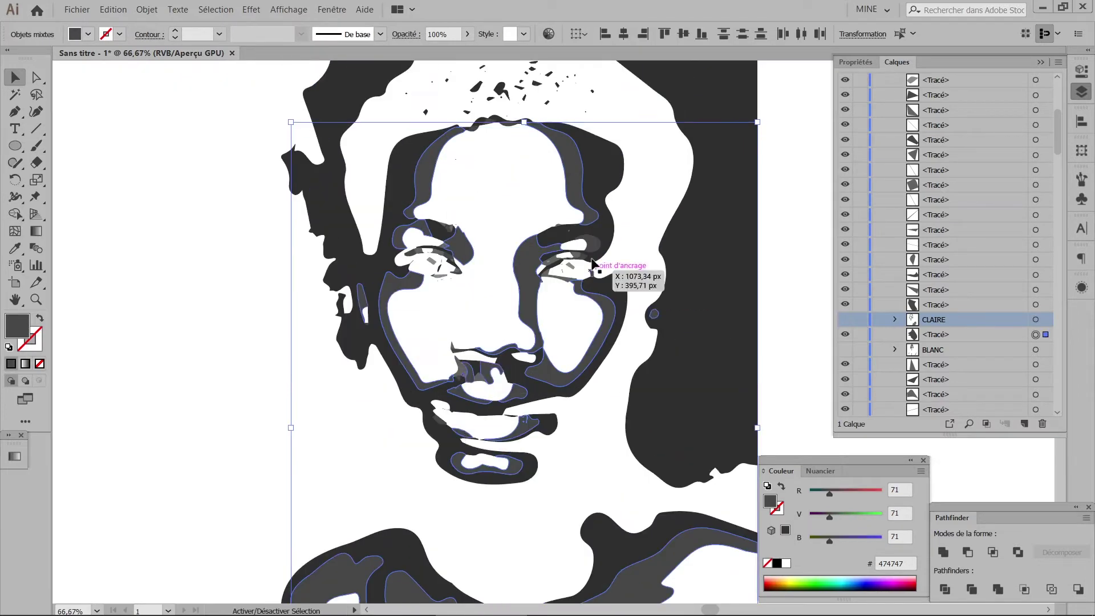
click(587, 324)
key(ctrl+g)
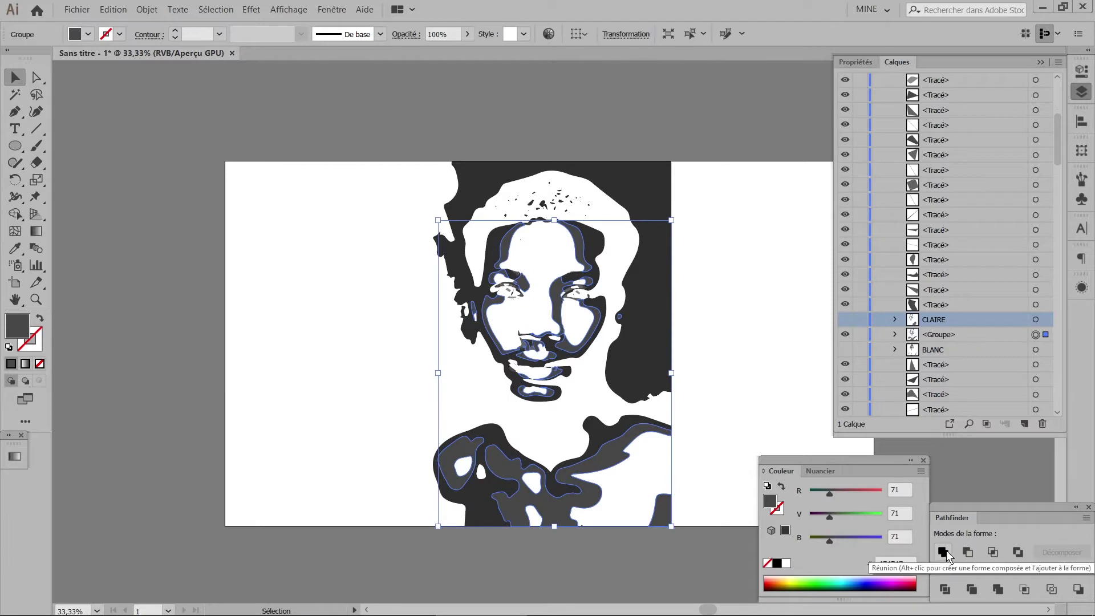
double_click(946, 335)
text(MO)
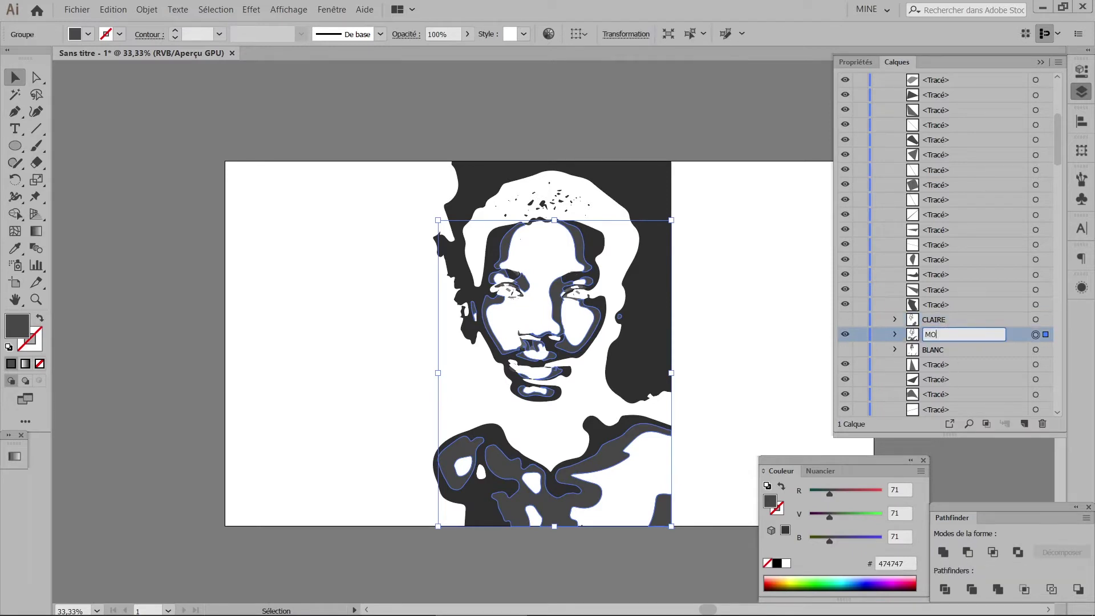
text(YEN)
key(Return)
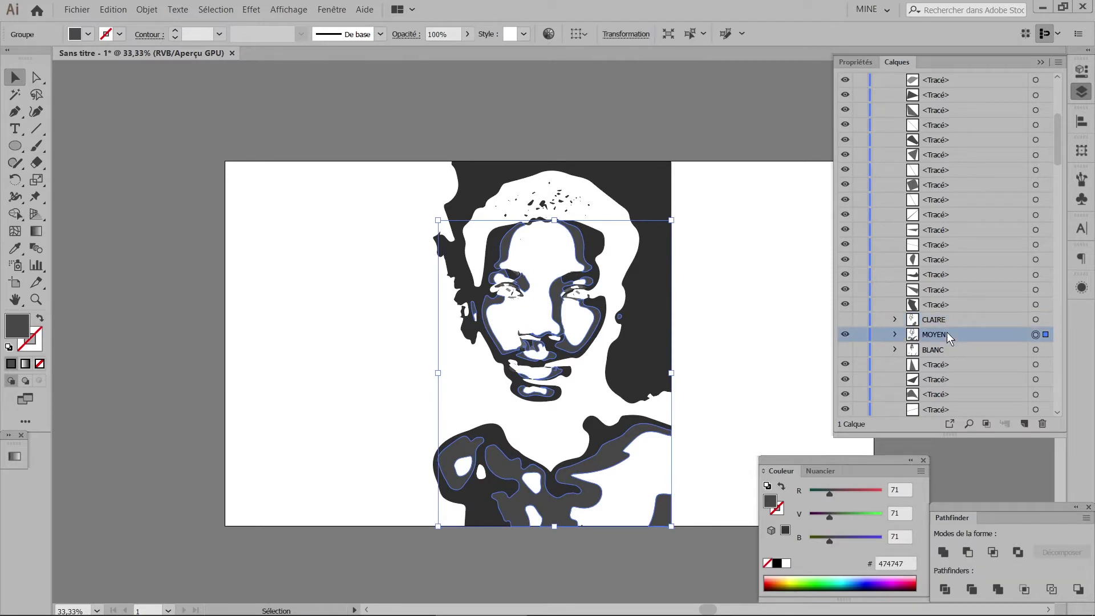
click(845, 336)
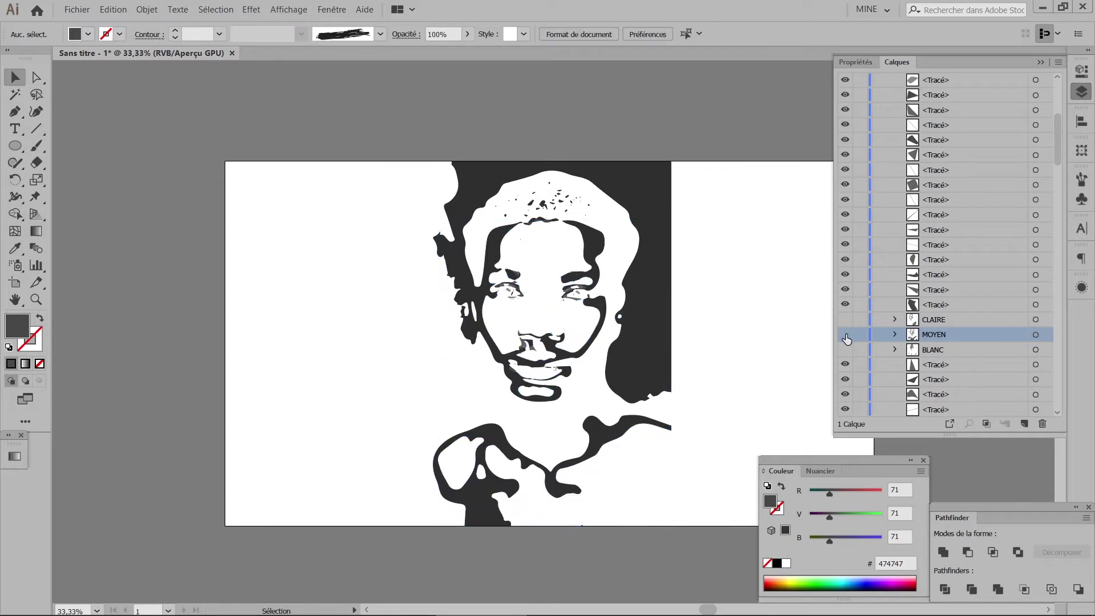
Step: Marquee-select the remaining #8B8B8B shapes, unite them, and name the group SOMBRE
drag(718, 136, 362, 561)
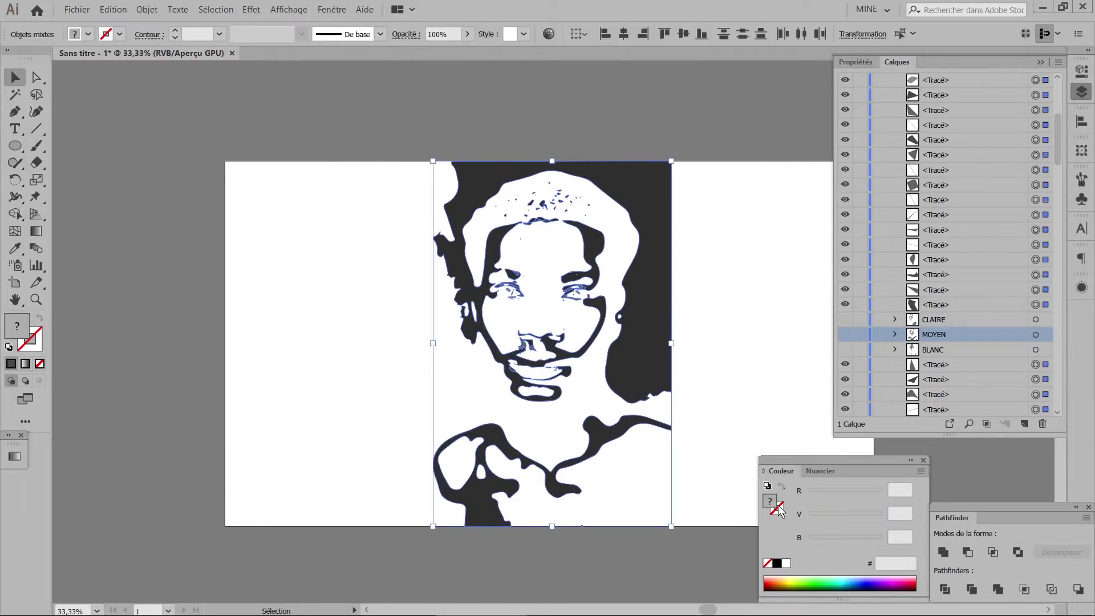
click(935, 550)
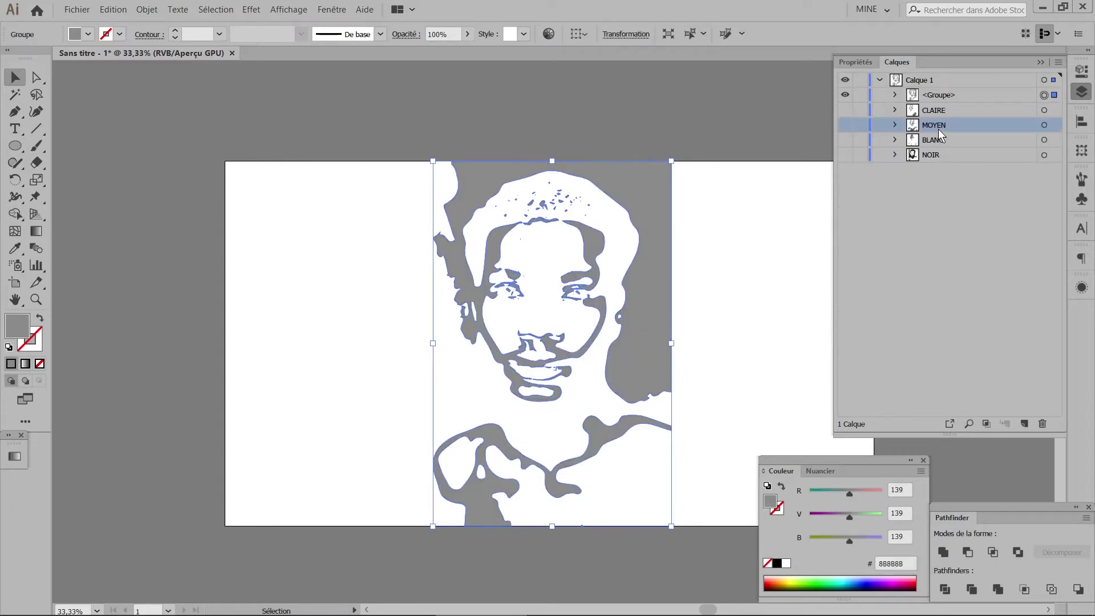
double_click(940, 95)
text(SOMBRE)
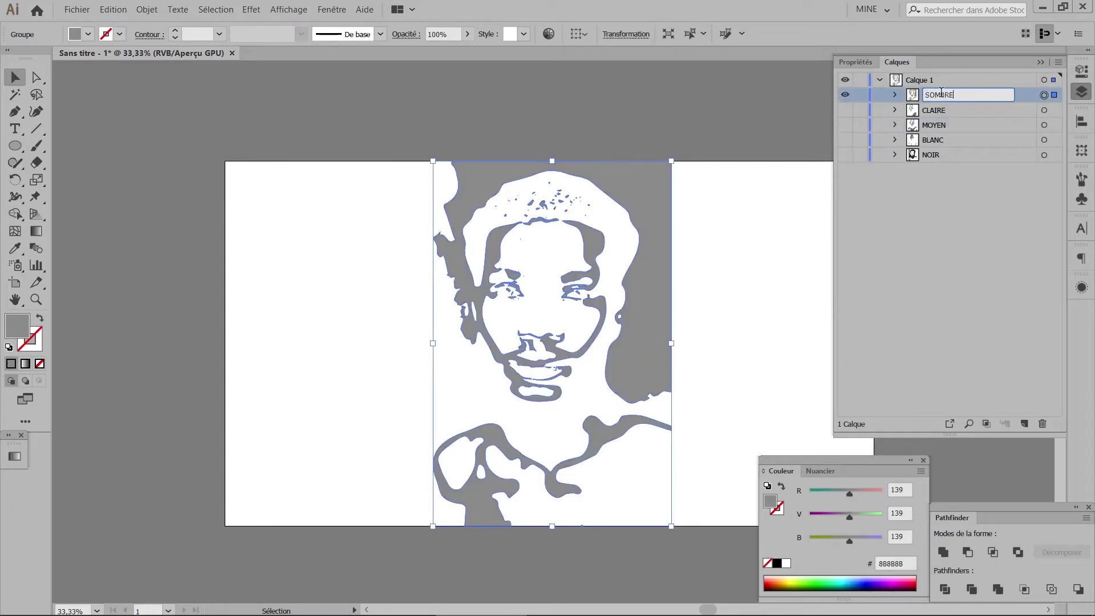
key(Return)
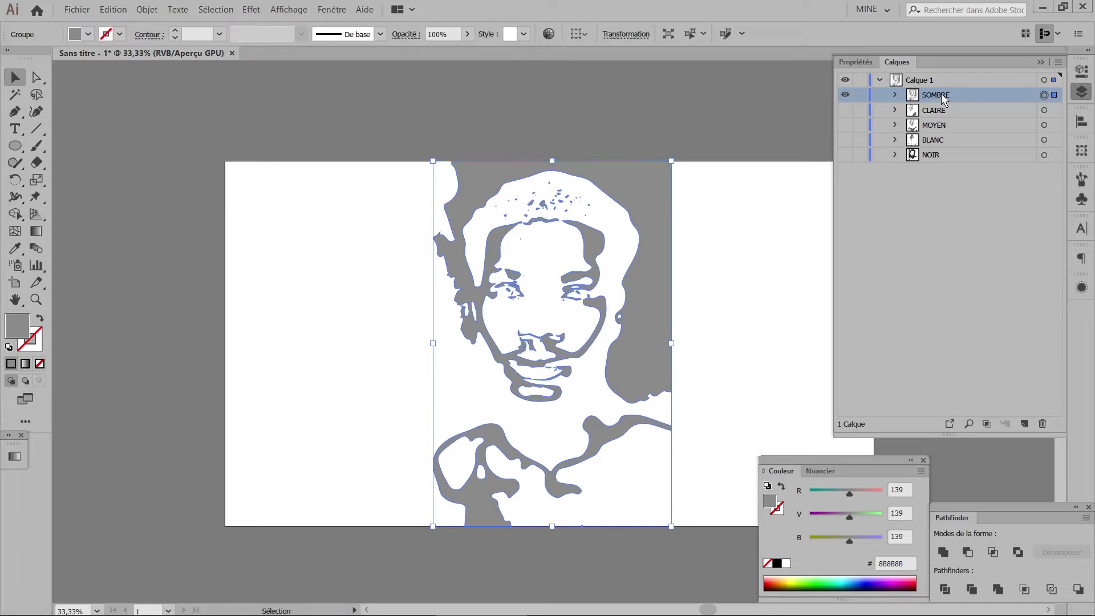
Step: Show all tone groups and restack them as NOIR, SOMBRE, MOYEN, CLAIRE, BLANC
drag(845, 110, 846, 154)
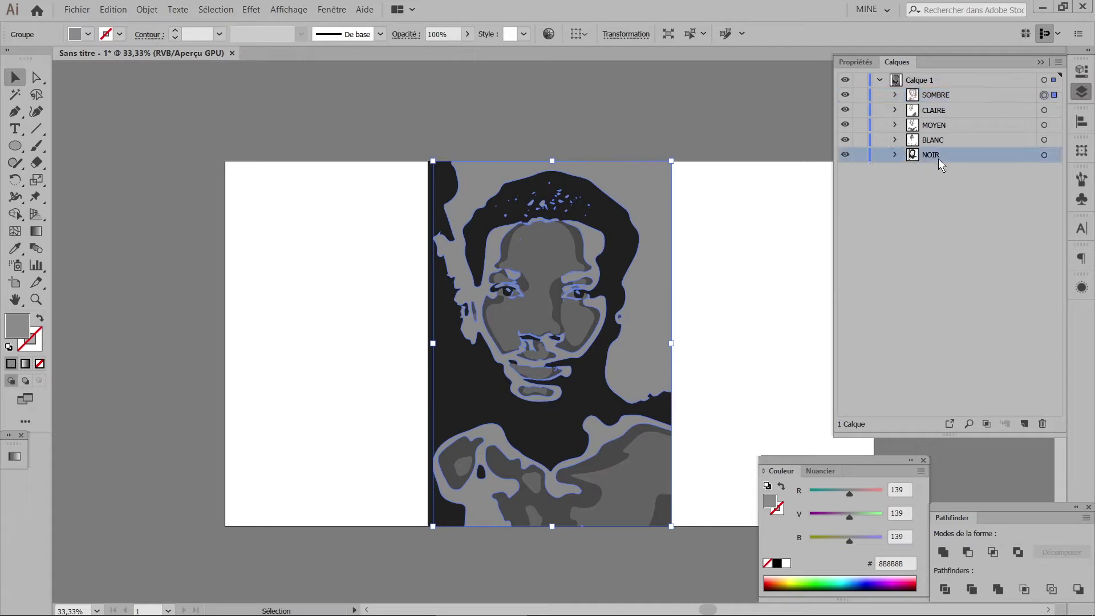
drag(939, 158, 937, 92)
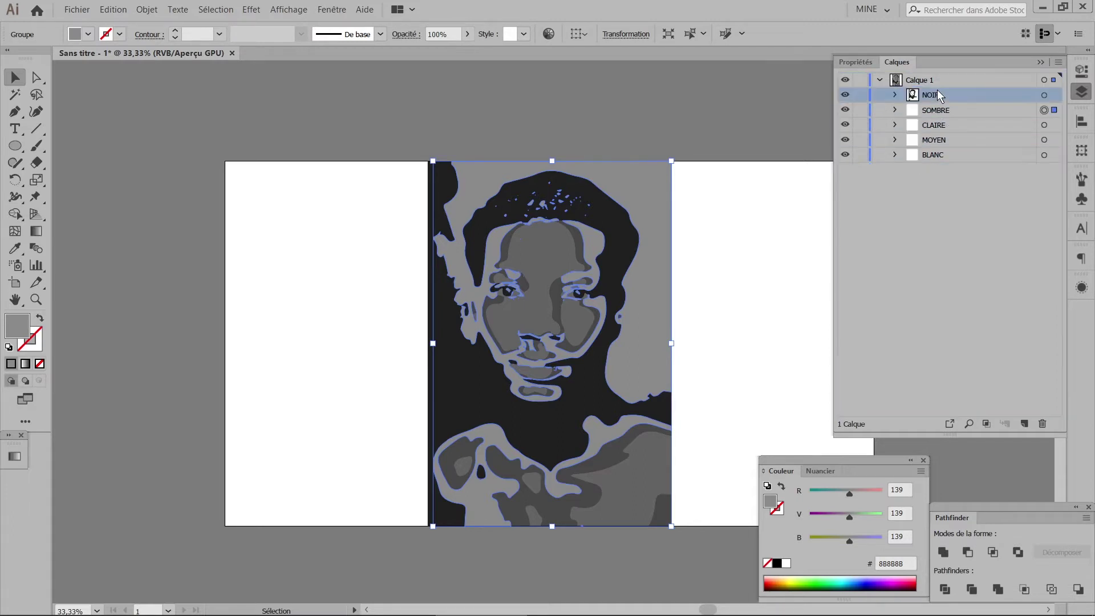
drag(932, 138, 937, 121)
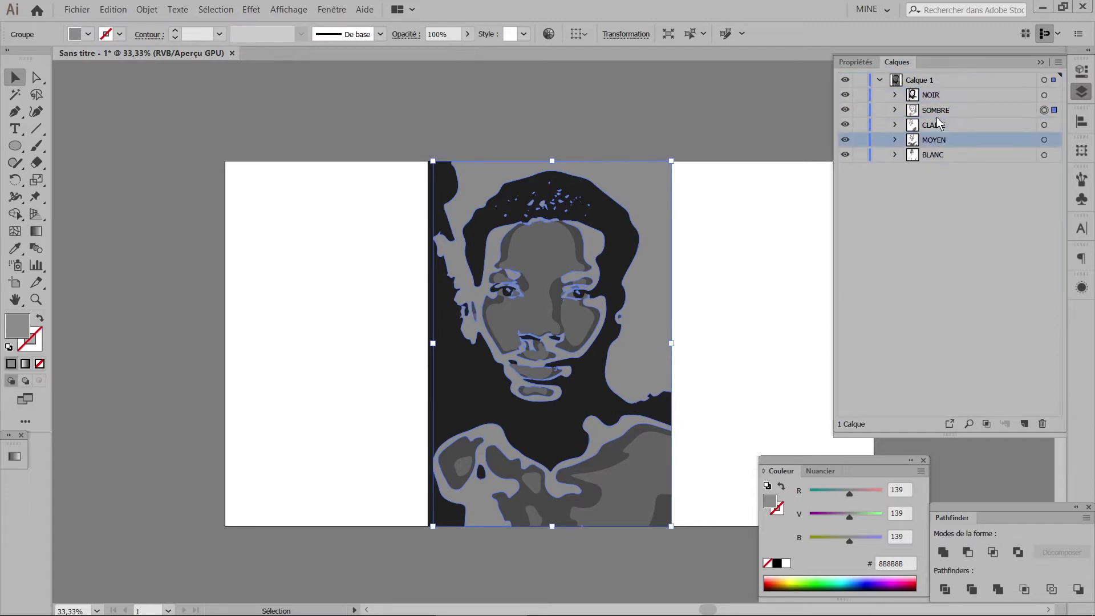
Step: Give the artwork of all five tone groups a solid black #000000 fill
click(1043, 94)
shift+click(1043, 110)
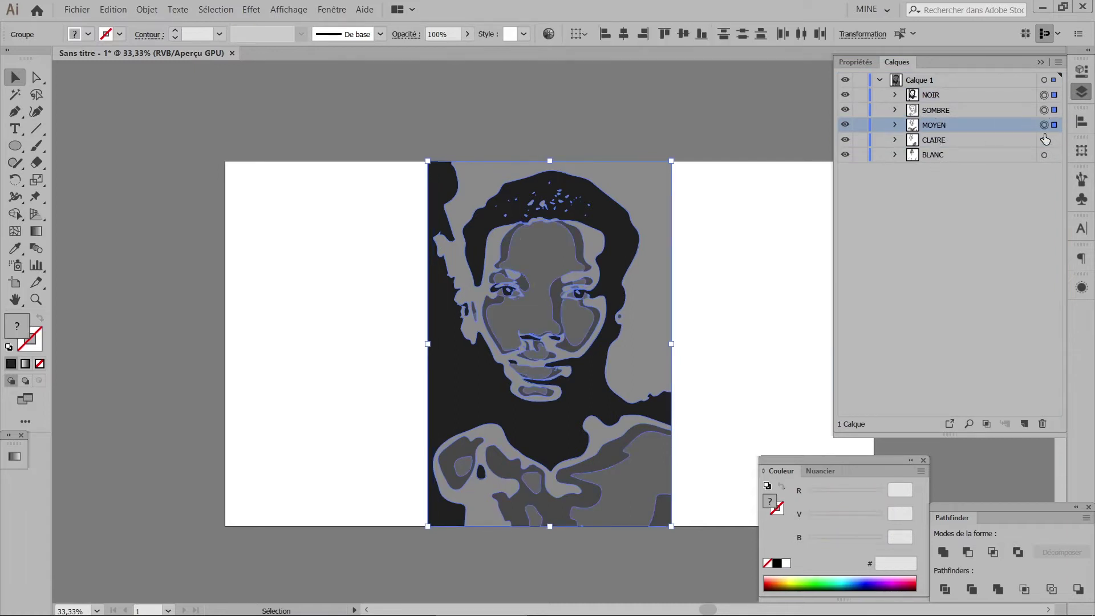
shift+click(1043, 140)
shift+click(1044, 154)
click(777, 564)
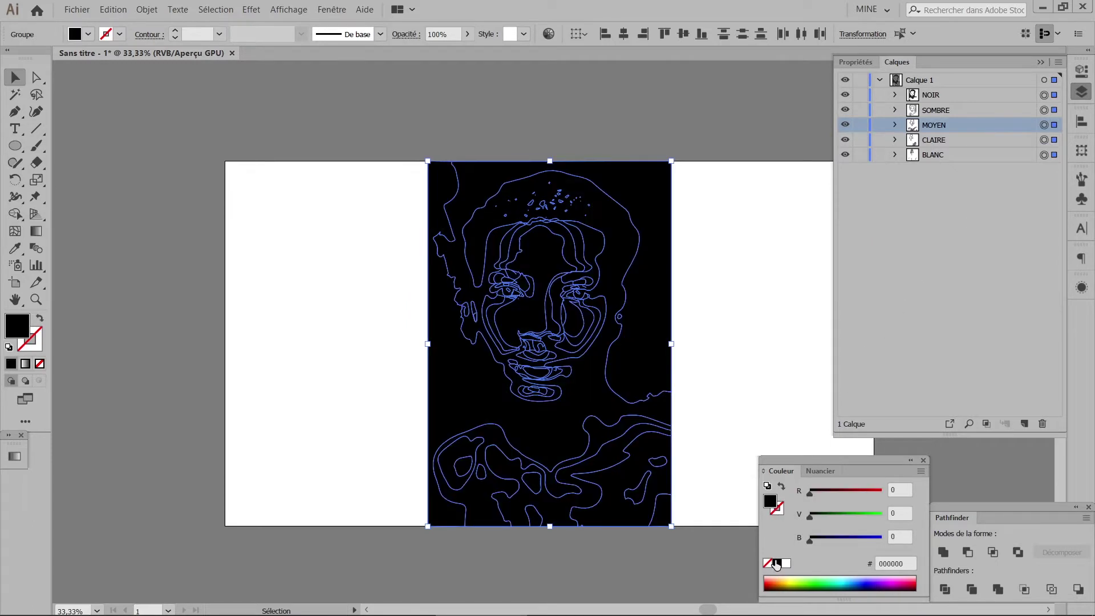
click(963, 221)
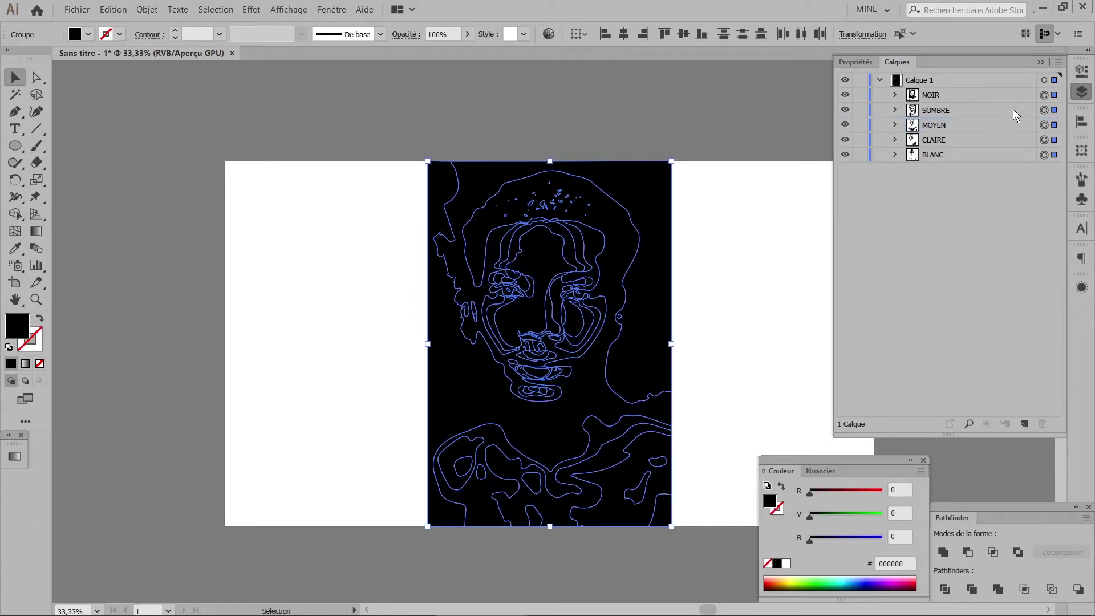
click(1043, 95)
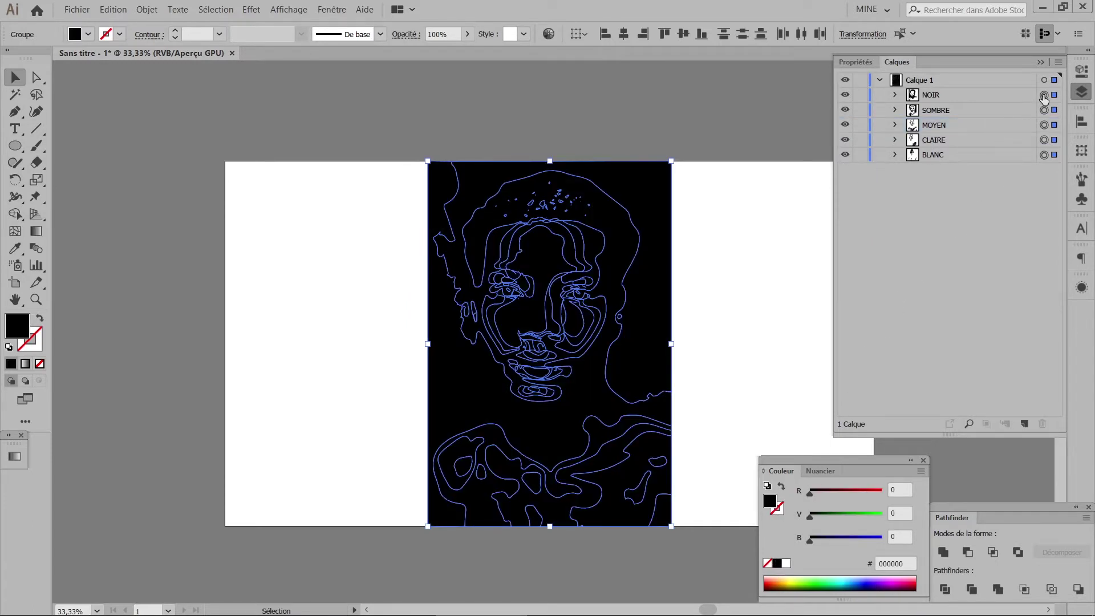
Step: Apply Scribble (Griffonnage) to NOIR and set its angle to 39°
click(251, 10)
mouse_move(267, 139)
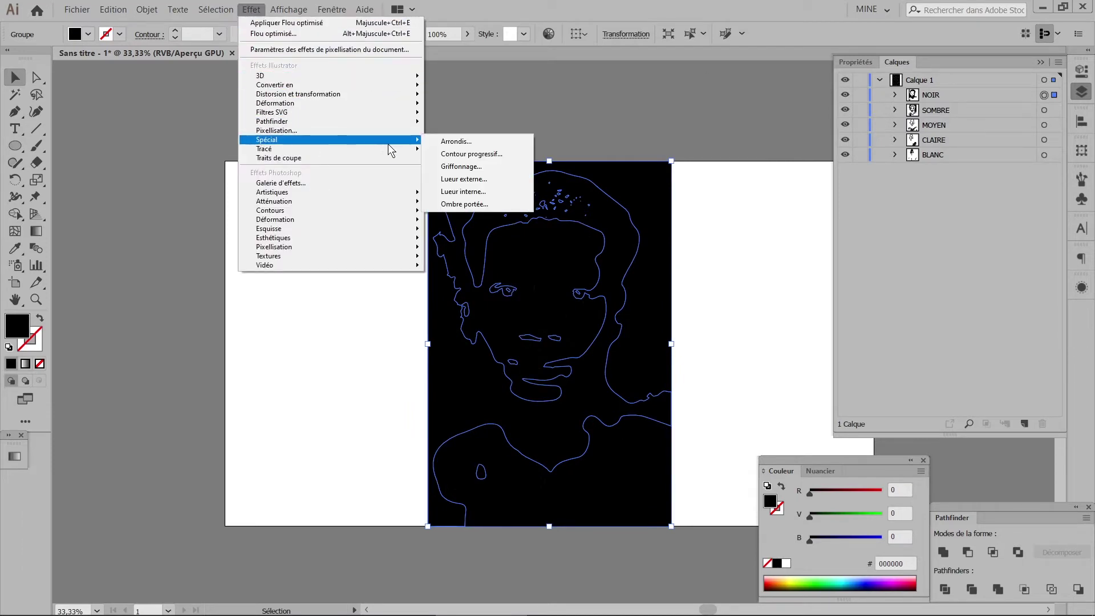
click(461, 166)
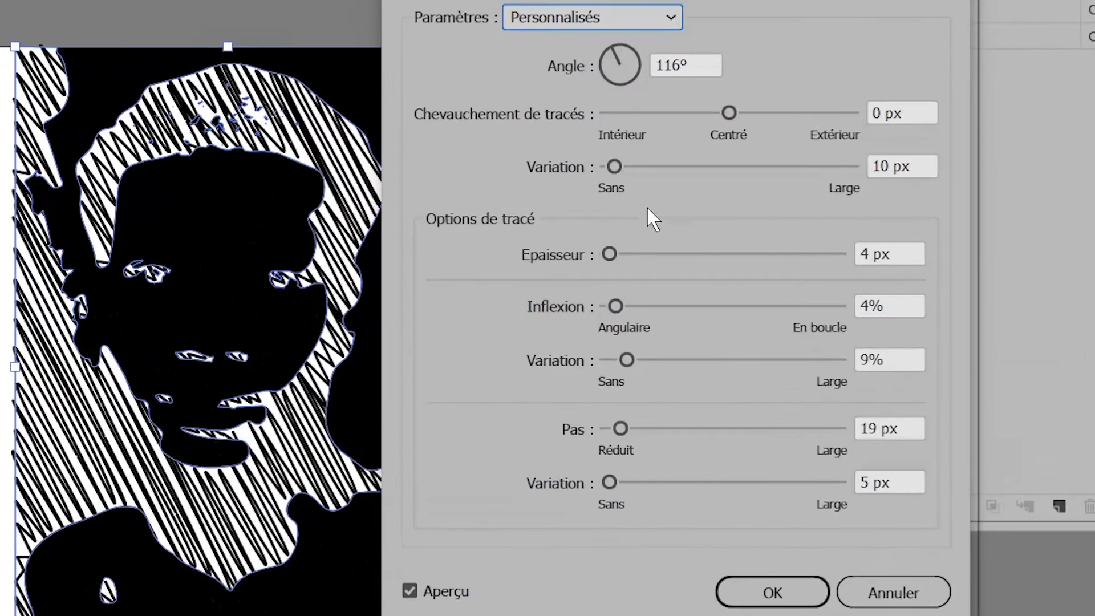
drag(584, 0, 679, 4)
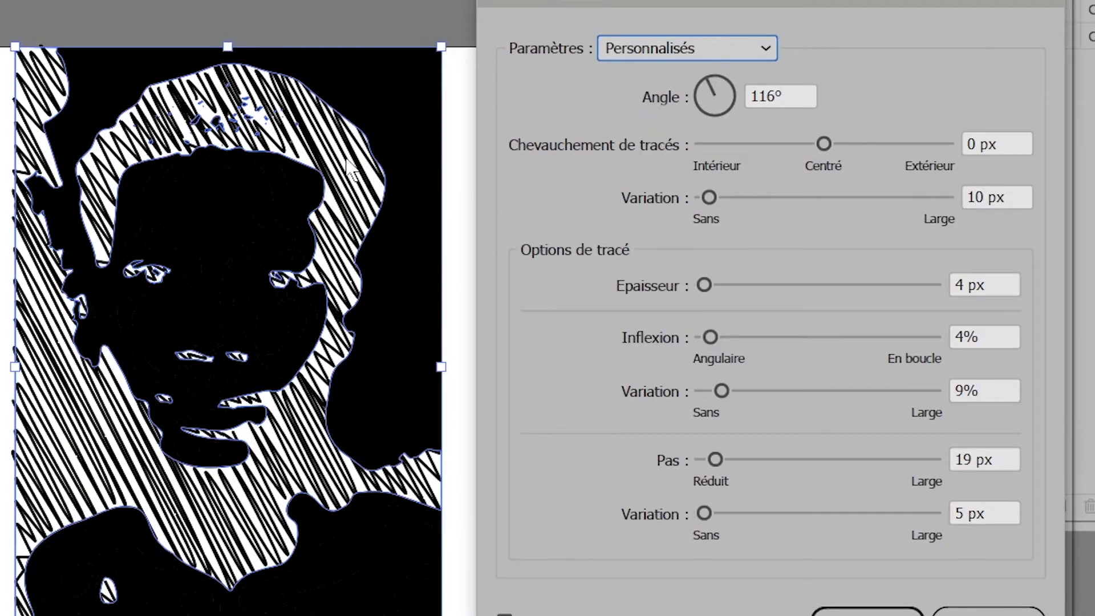
click(792, 98)
key(Up)
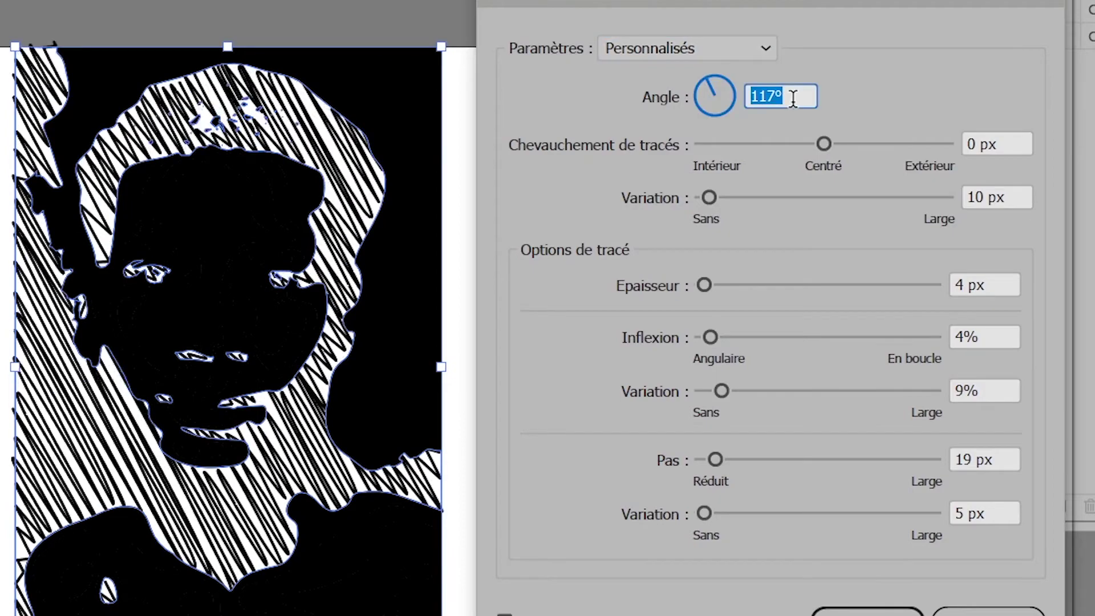
key(Down)
key(Down)
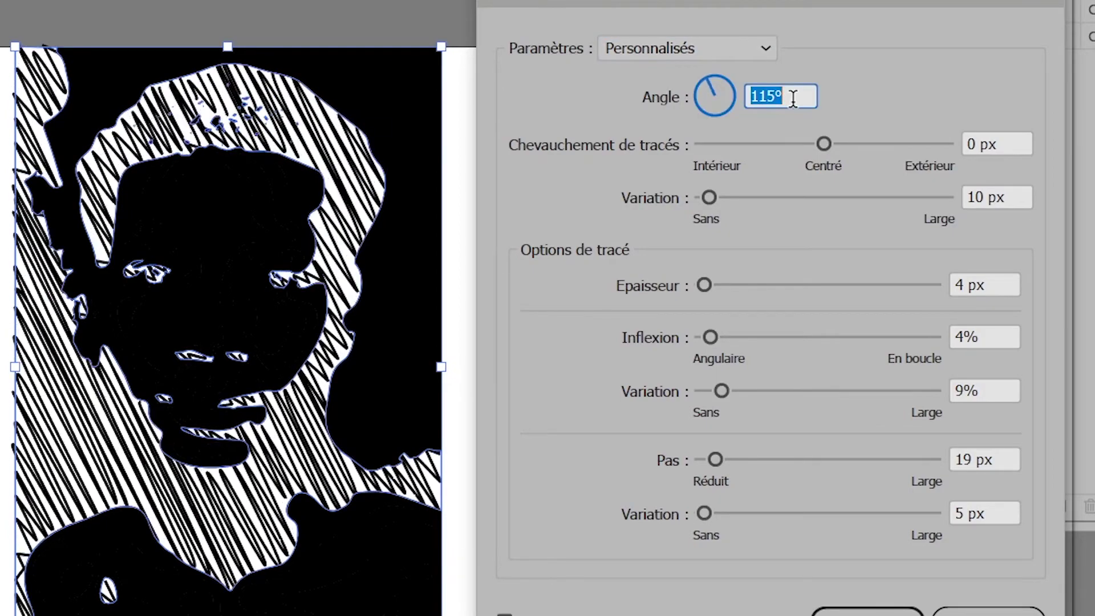
key(Down)
key(Down)
key(Down)
key(Down)
key(Down)
key(Down)
key(Down)
key(Down)
key(Down)
key(Down)
key(Down)
key(Down)
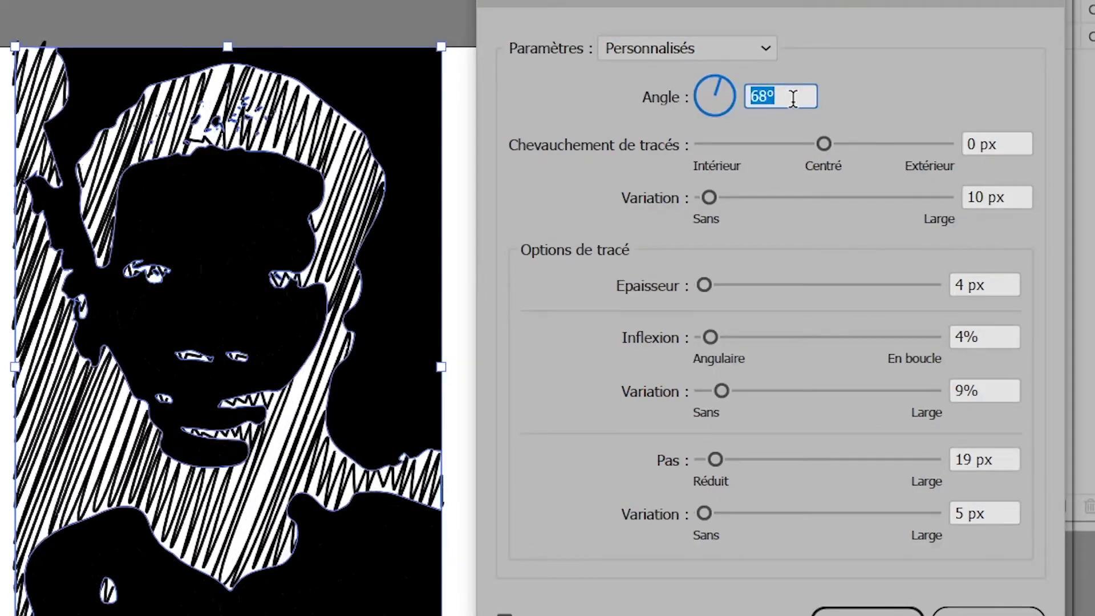
key(Down)
key(Down)
key(Down)
key(Down)
key(Down)
key(Down)
key(Down)
key(Down)
key(Down)
key(Down)
key(Down)
key(Down)
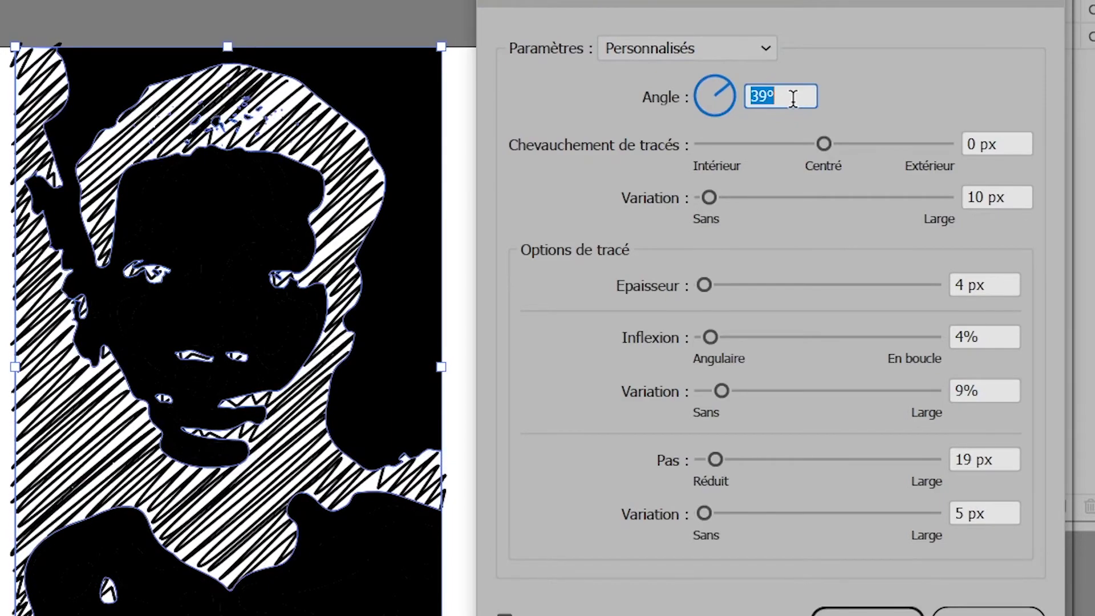
Step: Set scribble stroke width to 3 px and spacing variation to 4 px
click(992, 283)
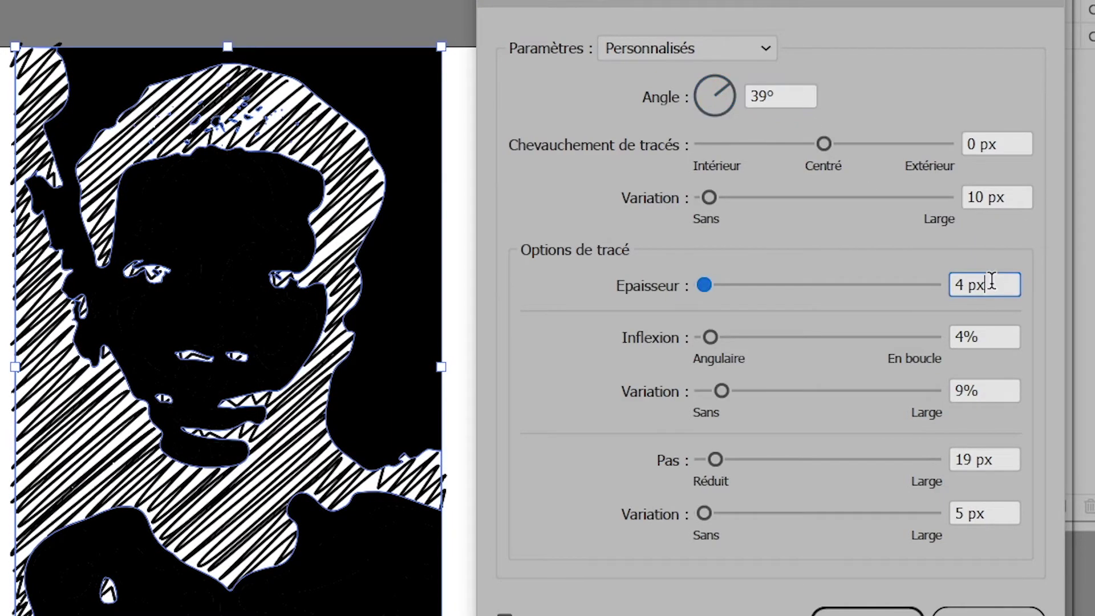
key(Down)
click(995, 459)
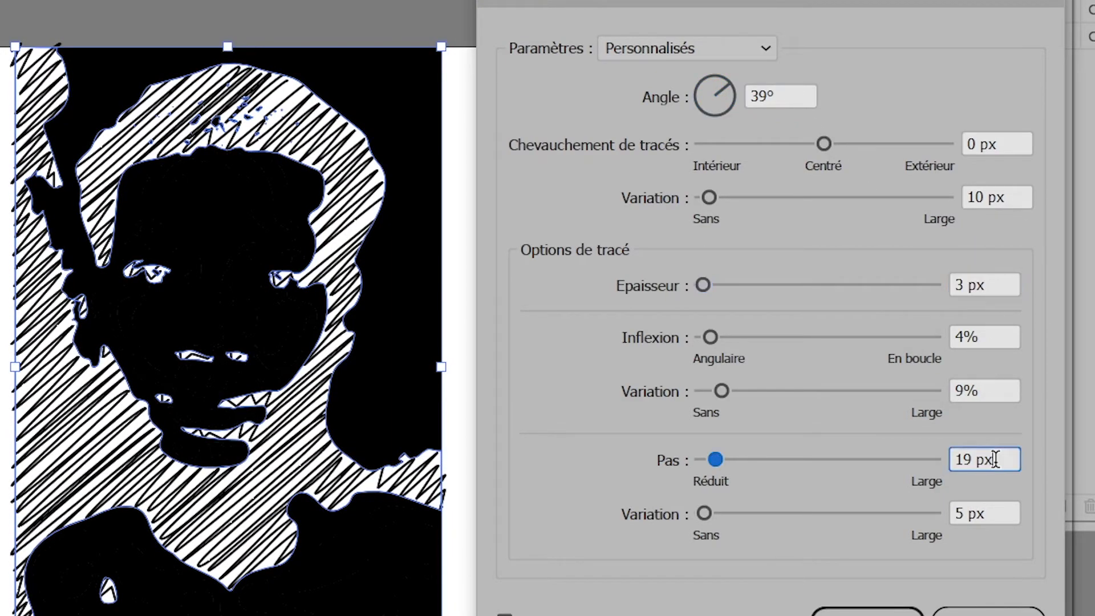
key(Down)
key(Down)
key(Down)
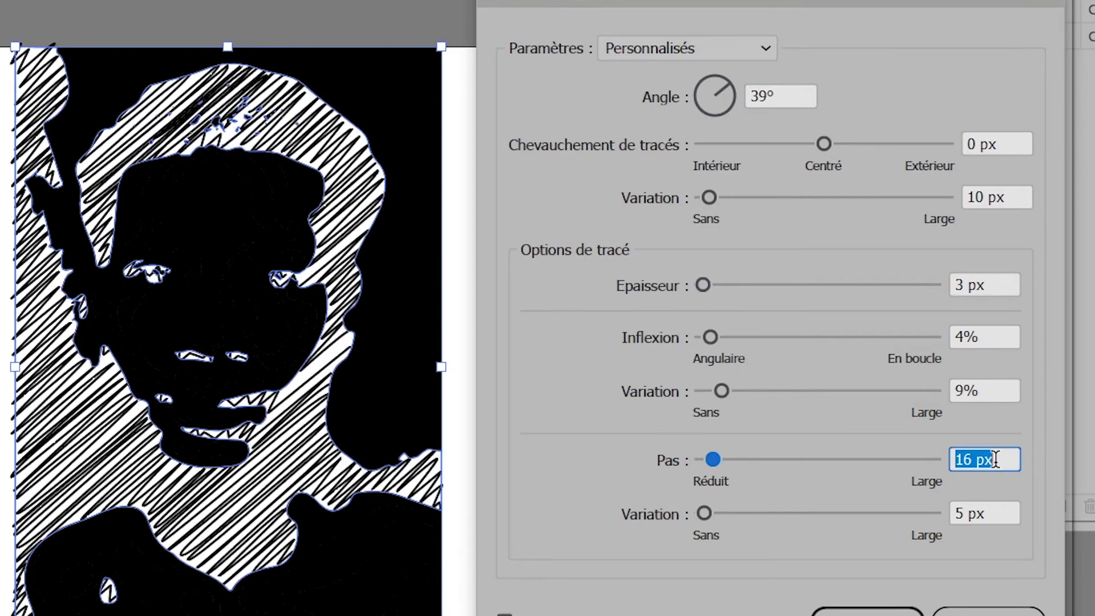
key(Down)
key(Down)
key(Down)
key(Down)
key(Down)
key(Down)
key(Down)
key(Down)
key(Down)
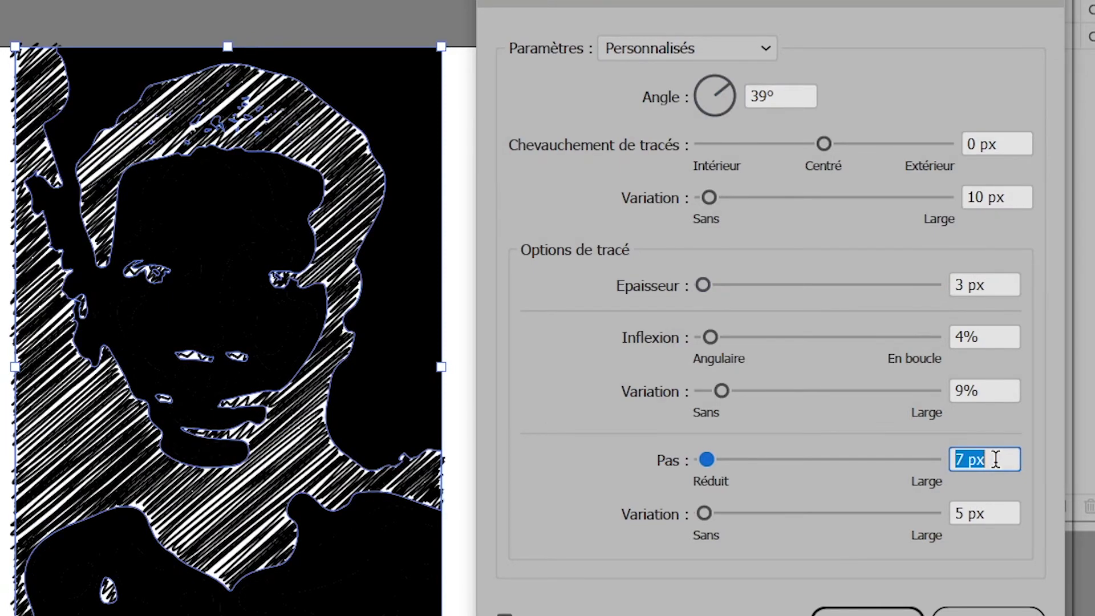
key(Down)
key(Down)
key(Down)
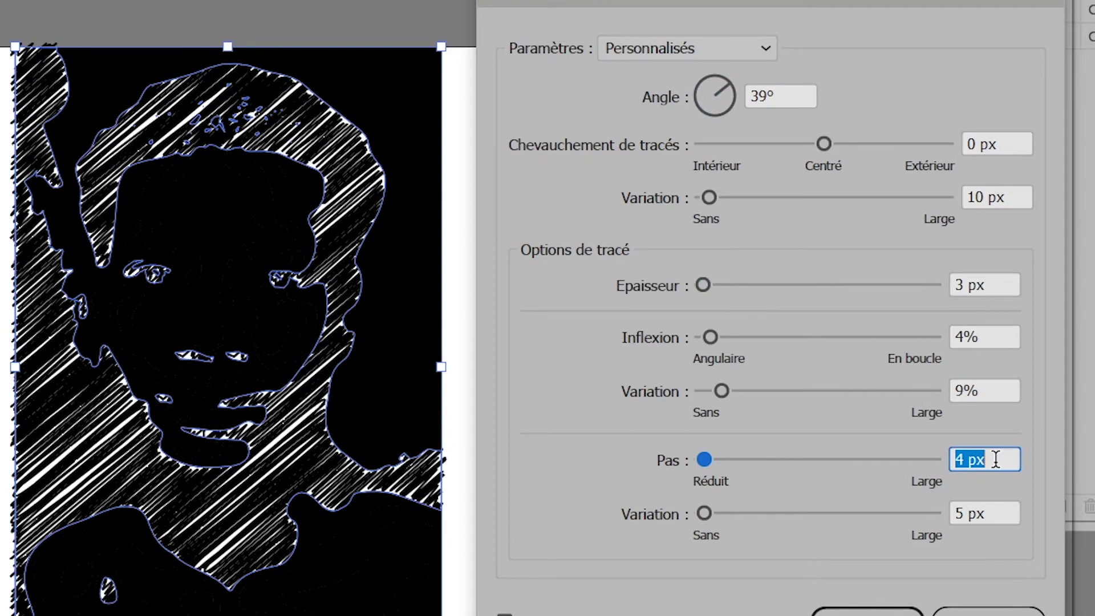
key(Down)
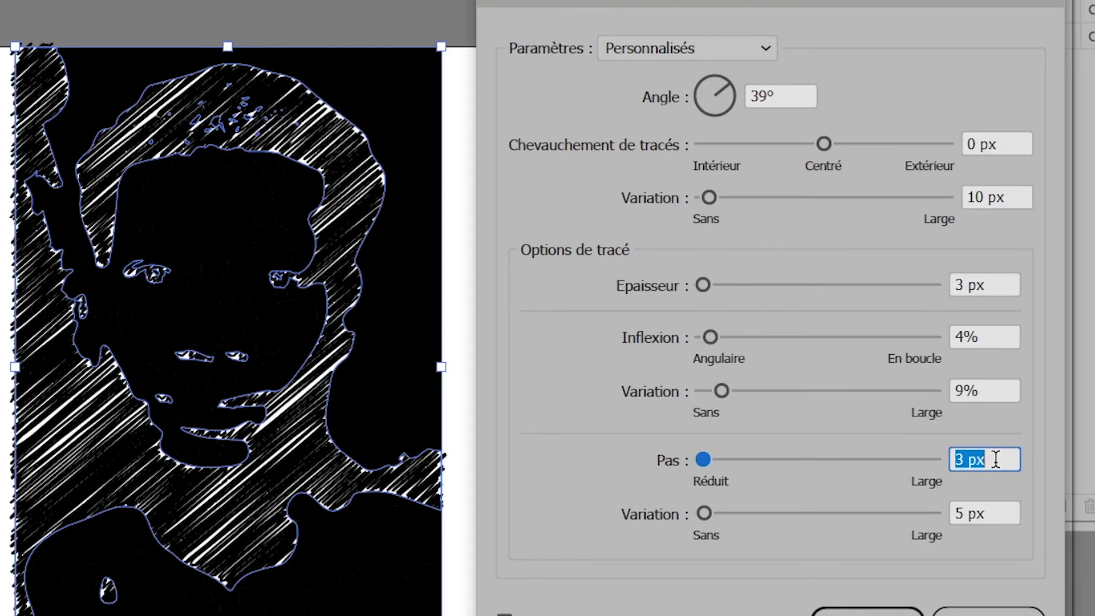
click(992, 507)
key(Down)
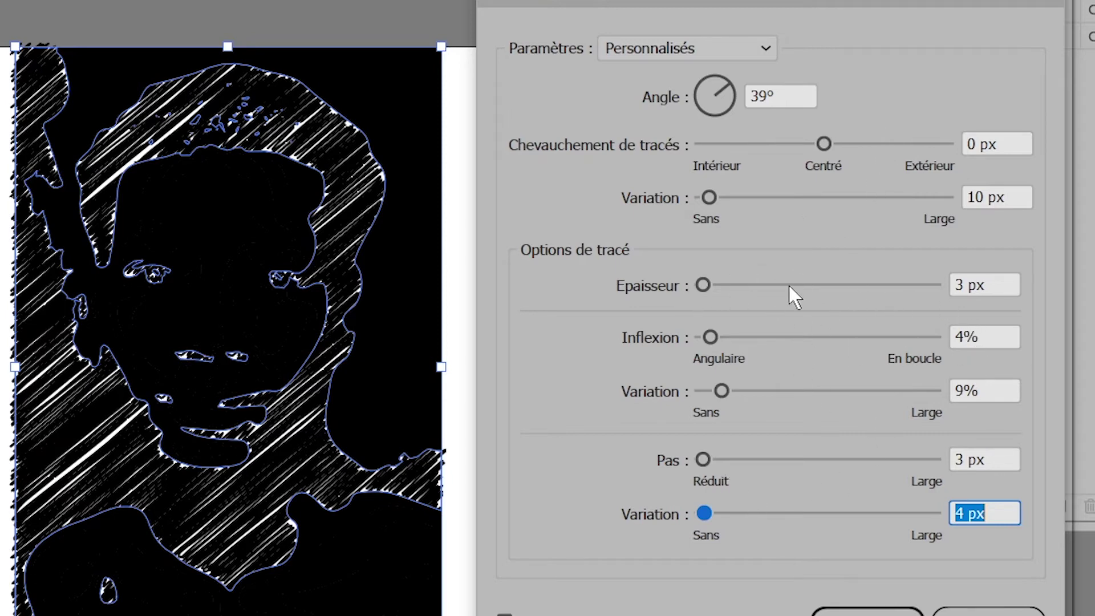
Step: Raise scribble overlap to 2 px, tighten spacing to 2 px, and confirm
click(1010, 146)
key(Up)
key(Up)
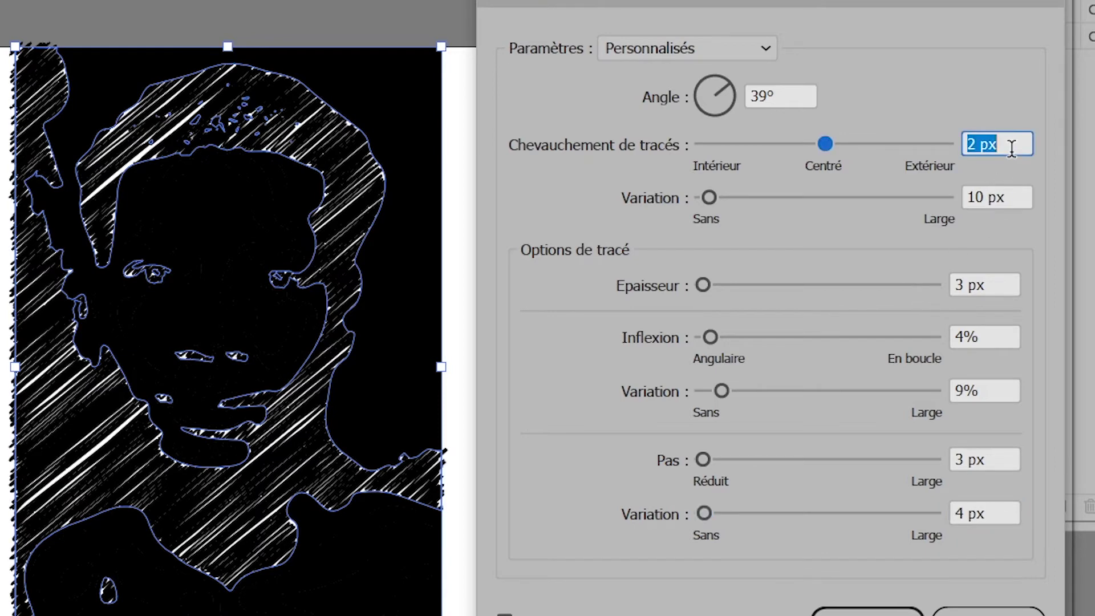
click(994, 457)
key(Down)
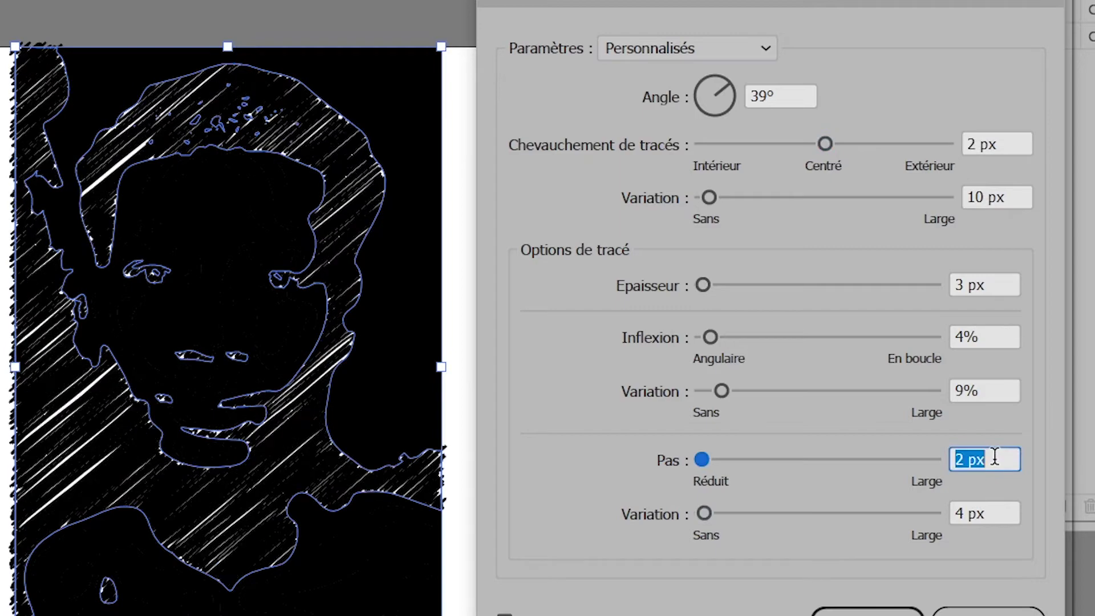
click(859, 611)
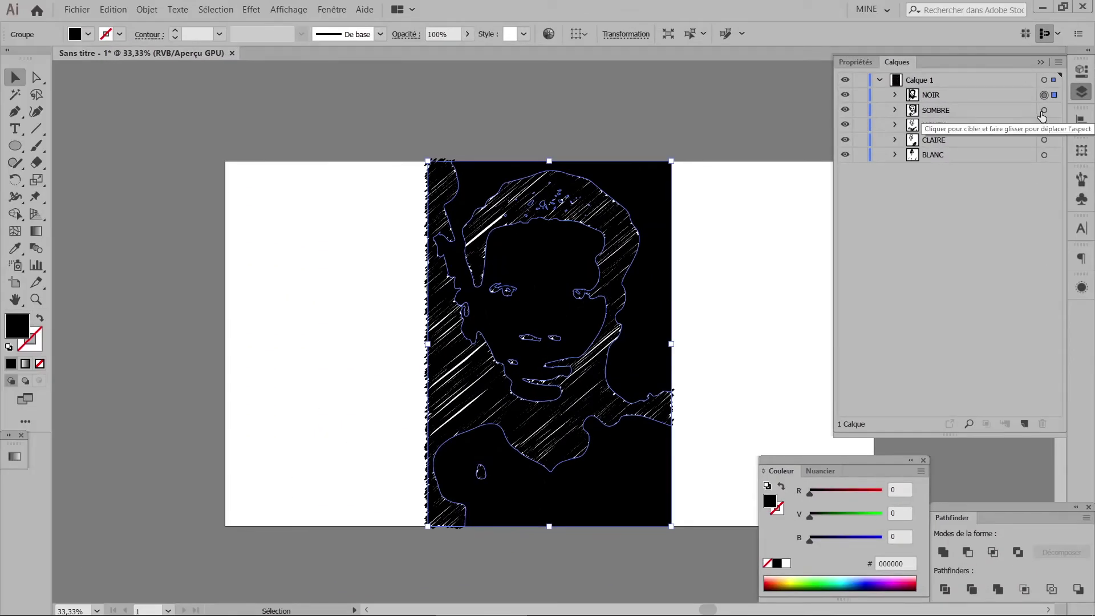
Step: Apply Scribble to the SOMBRE group with spacing variation raised to 11 px
click(1043, 111)
click(252, 10)
mouse_move(267, 139)
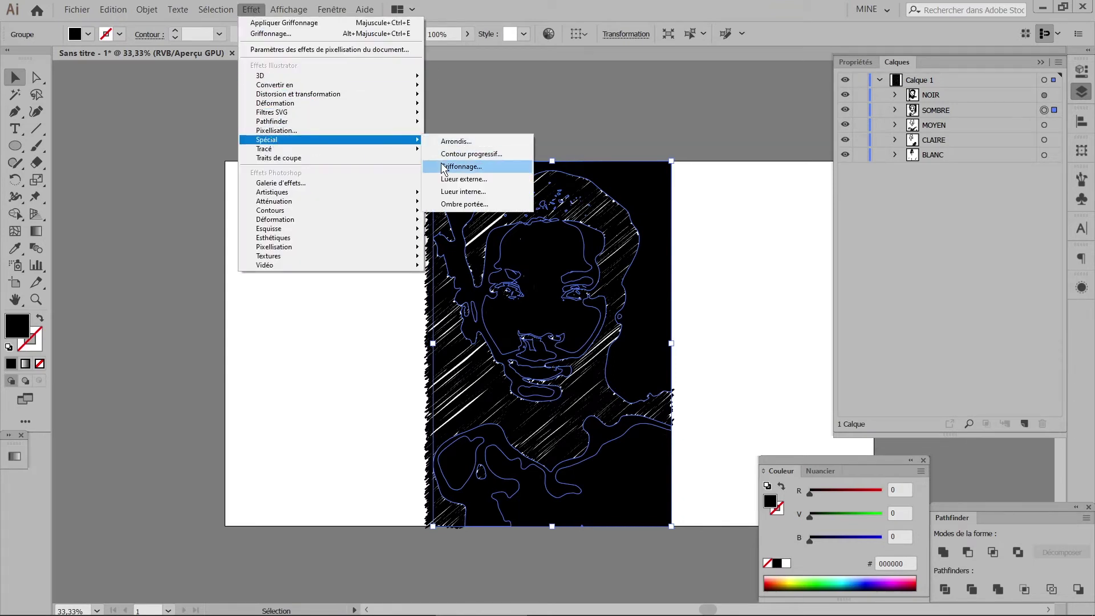
click(461, 166)
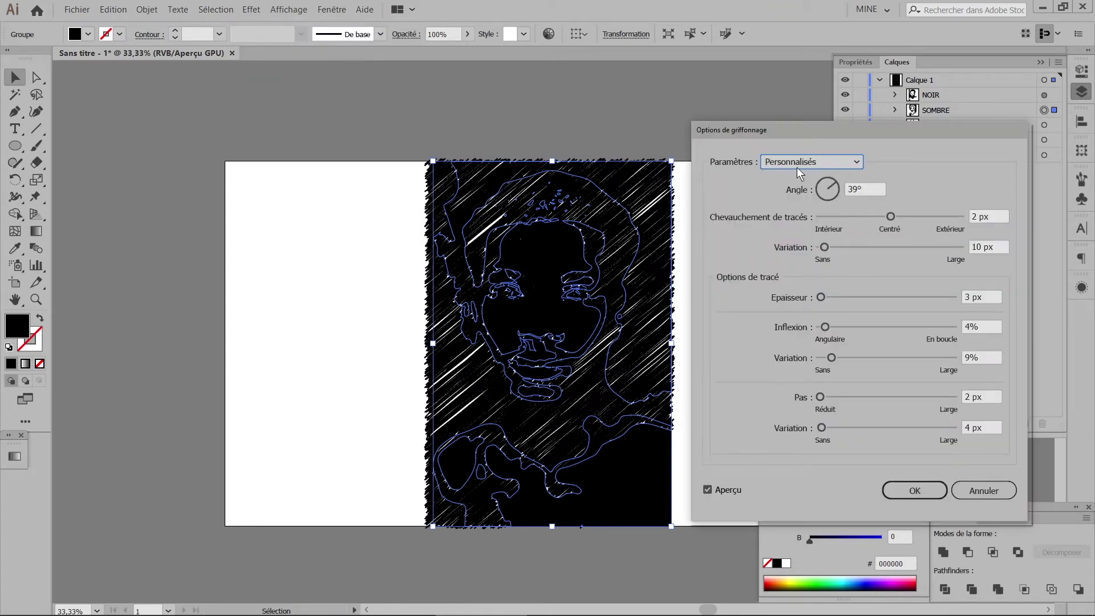
click(988, 397)
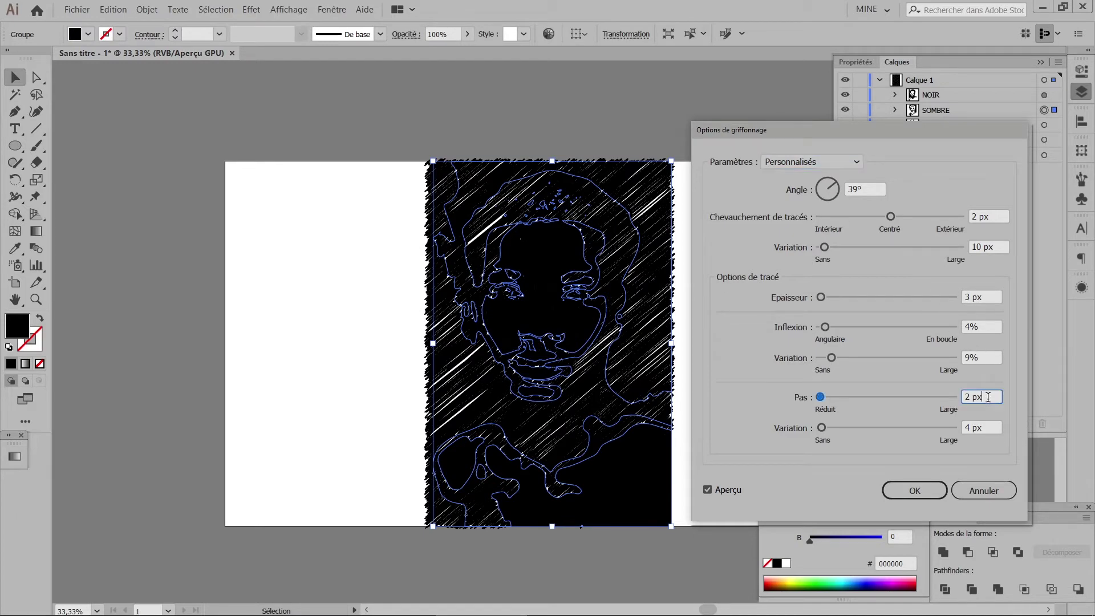
click(989, 429)
key(Up)
key(Up)
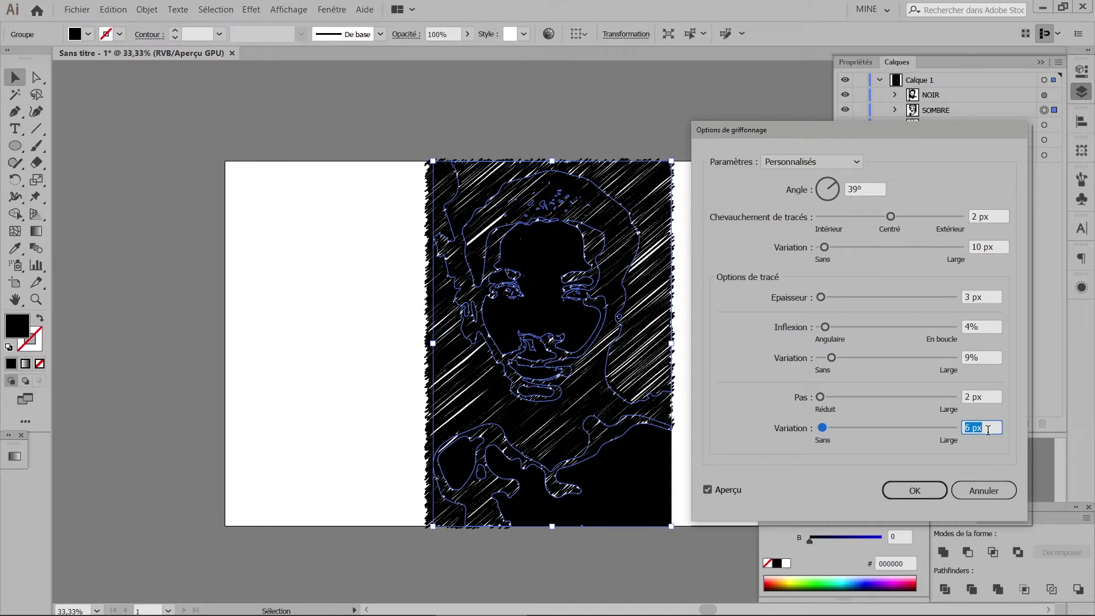
key(Up)
key(Up)
key(Up)
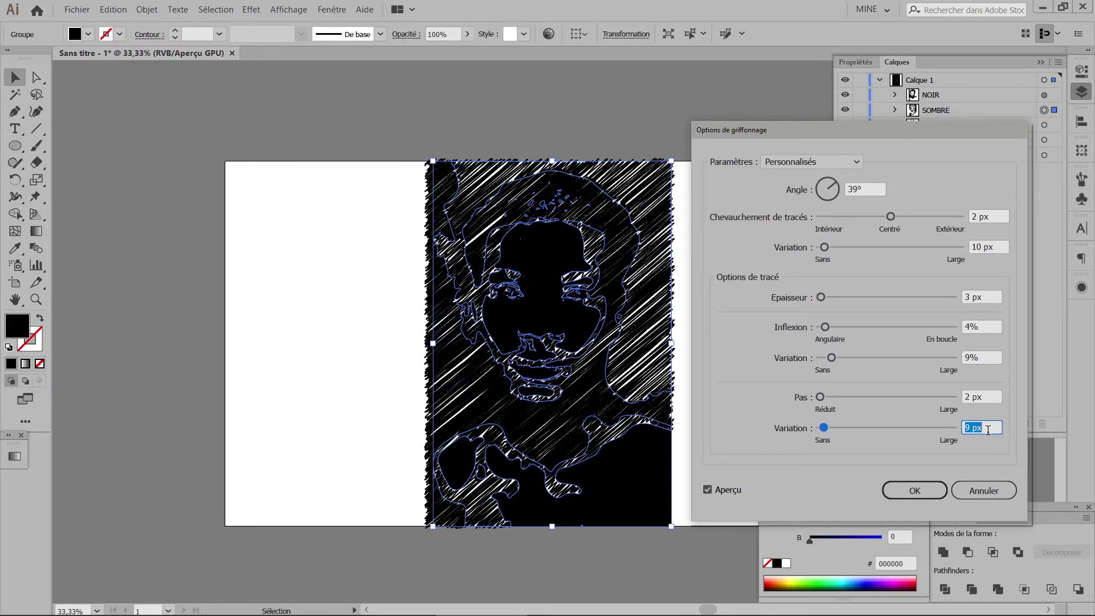
key(Up)
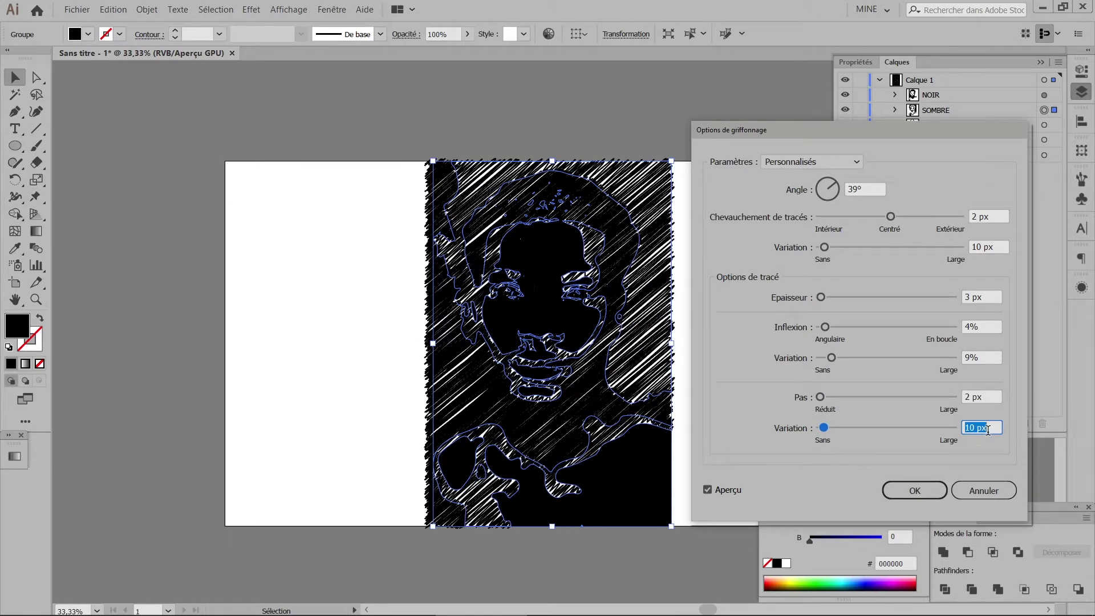
key(Up)
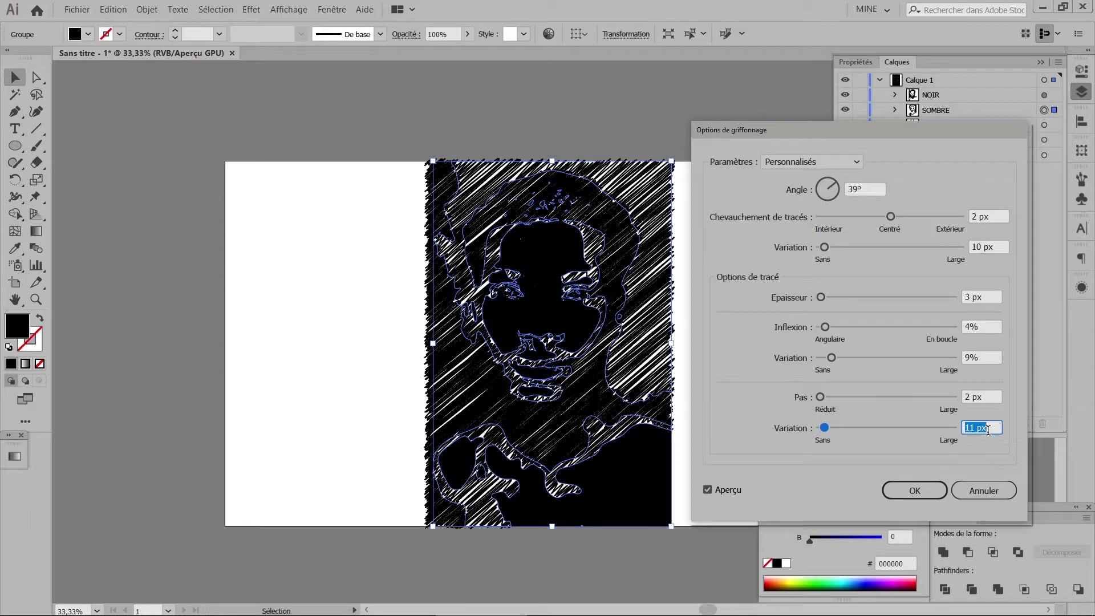
click(915, 490)
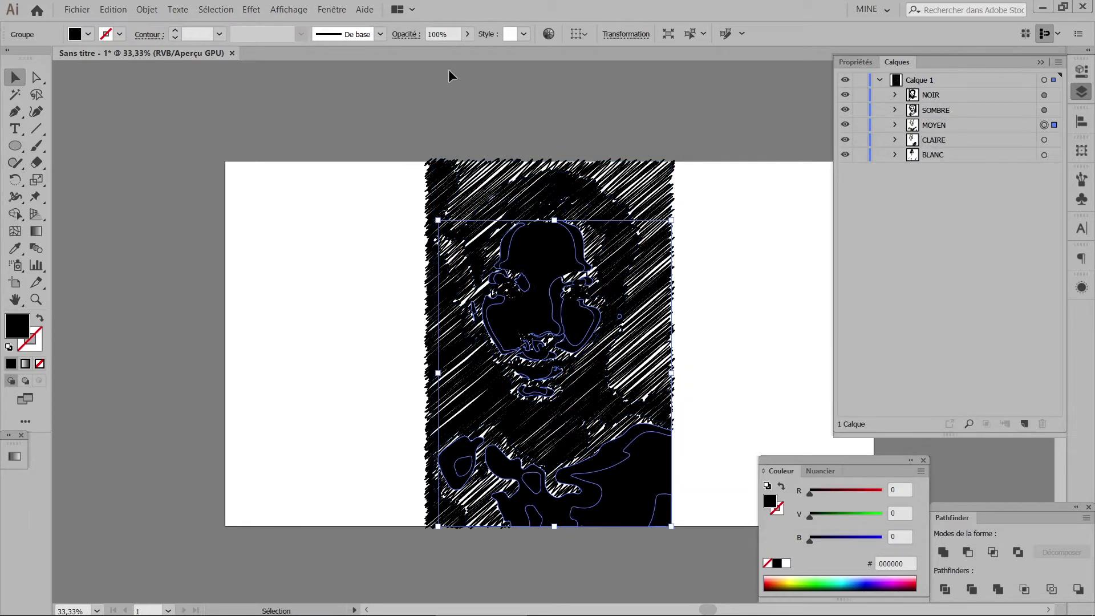
Step: Apply Scribble to MOYEN with 16 px spacing variation and 2 px stroke width
click(251, 9)
mouse_move(282, 139)
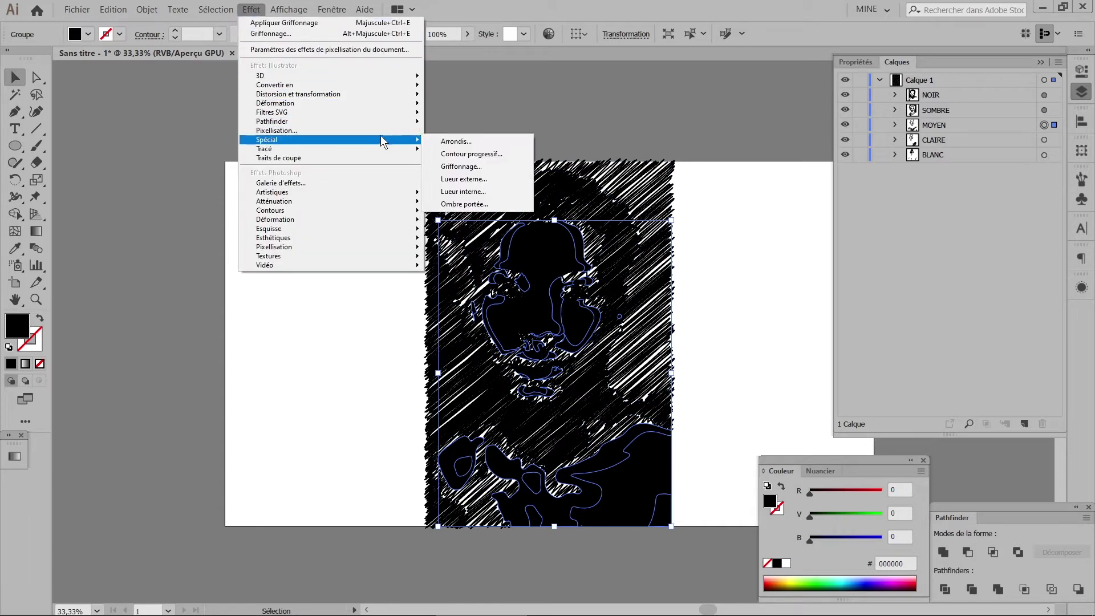
click(461, 165)
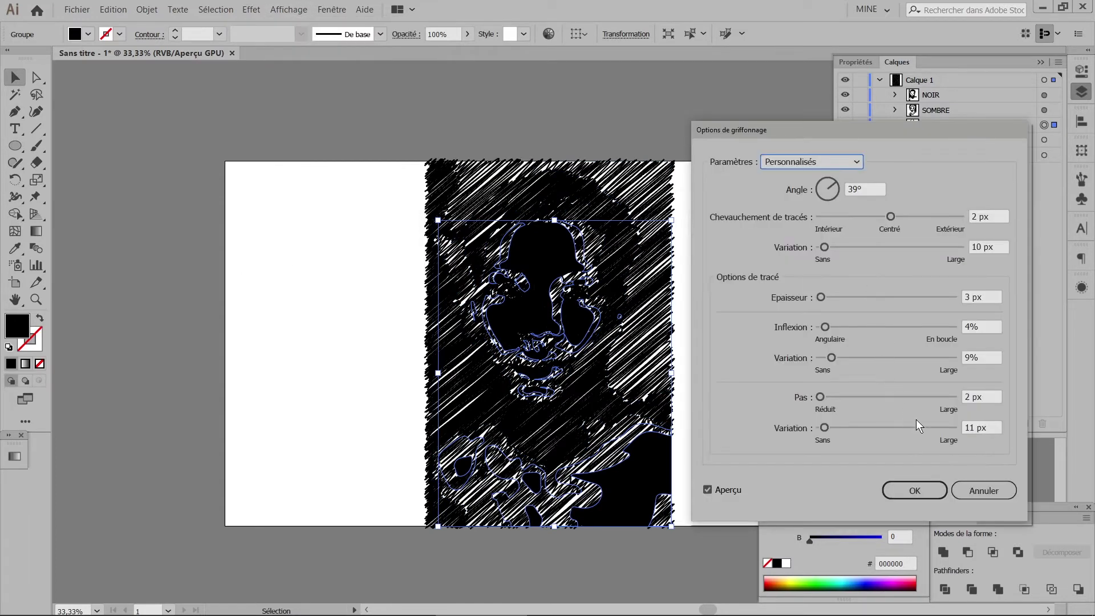
click(991, 428)
key(Up)
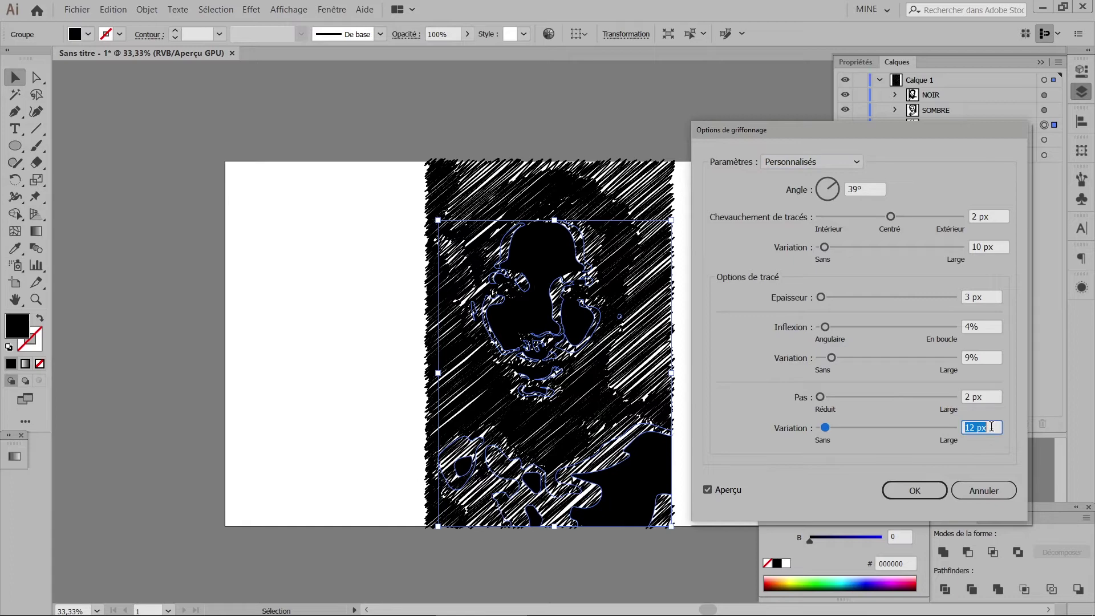
key(Up)
key(Up)
key(Up)
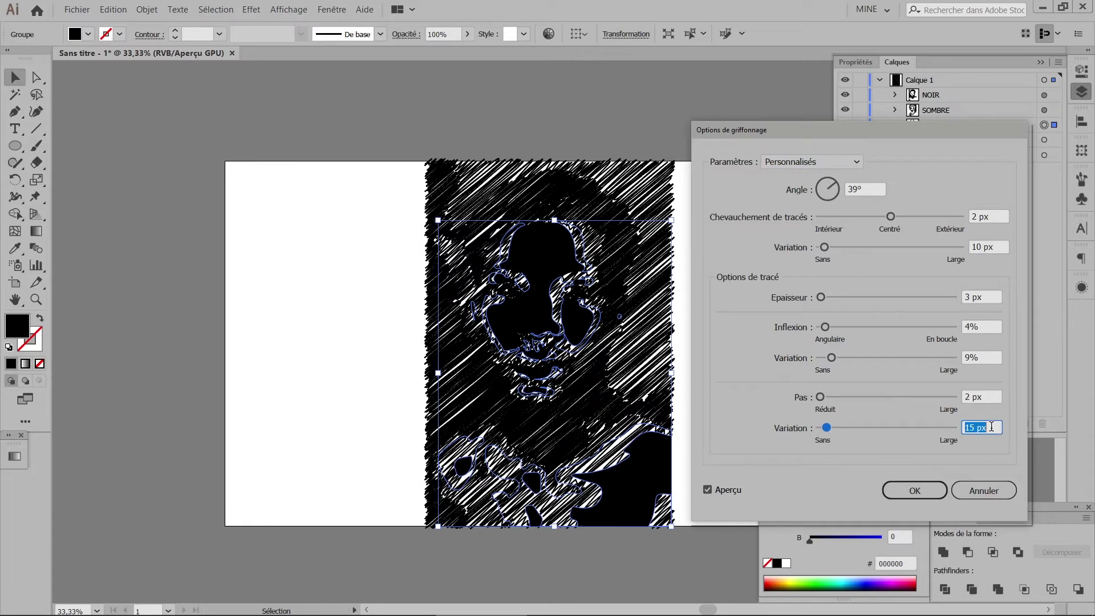
key(Up)
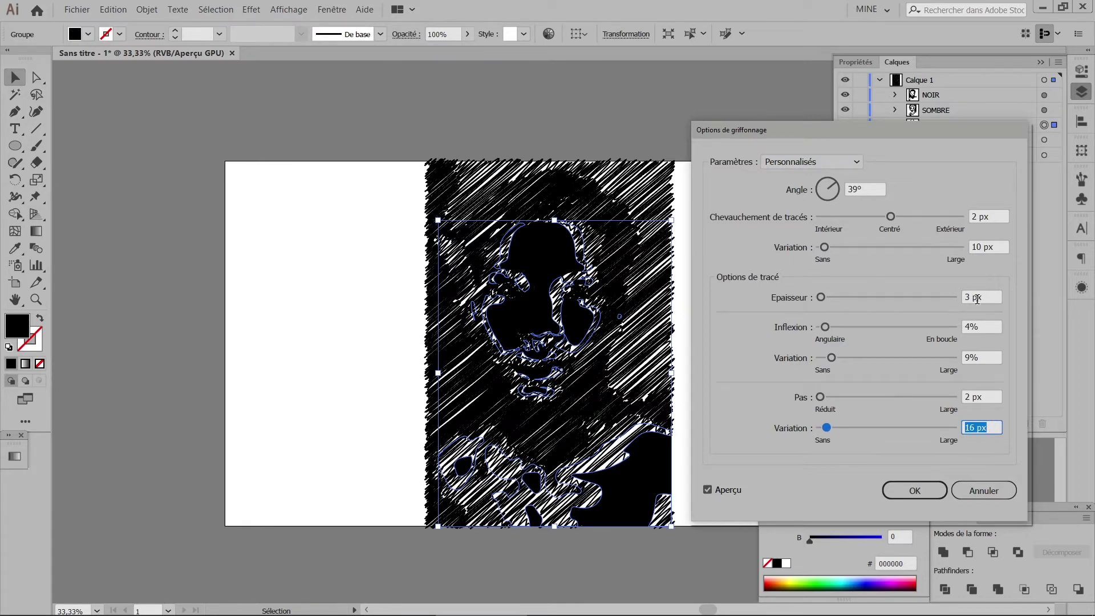
click(991, 297)
key(Down)
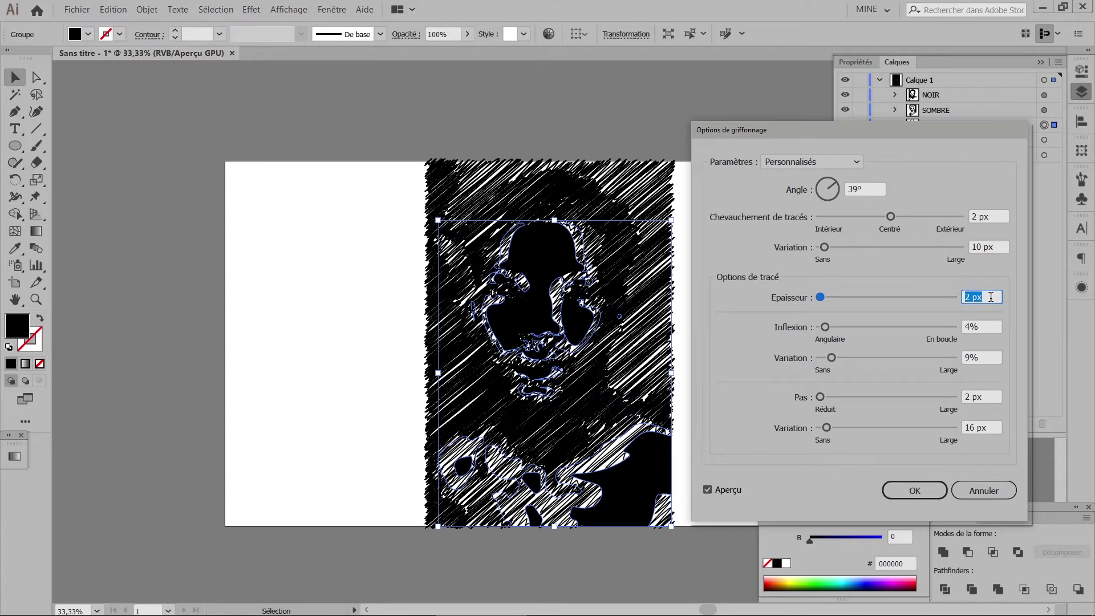
click(914, 490)
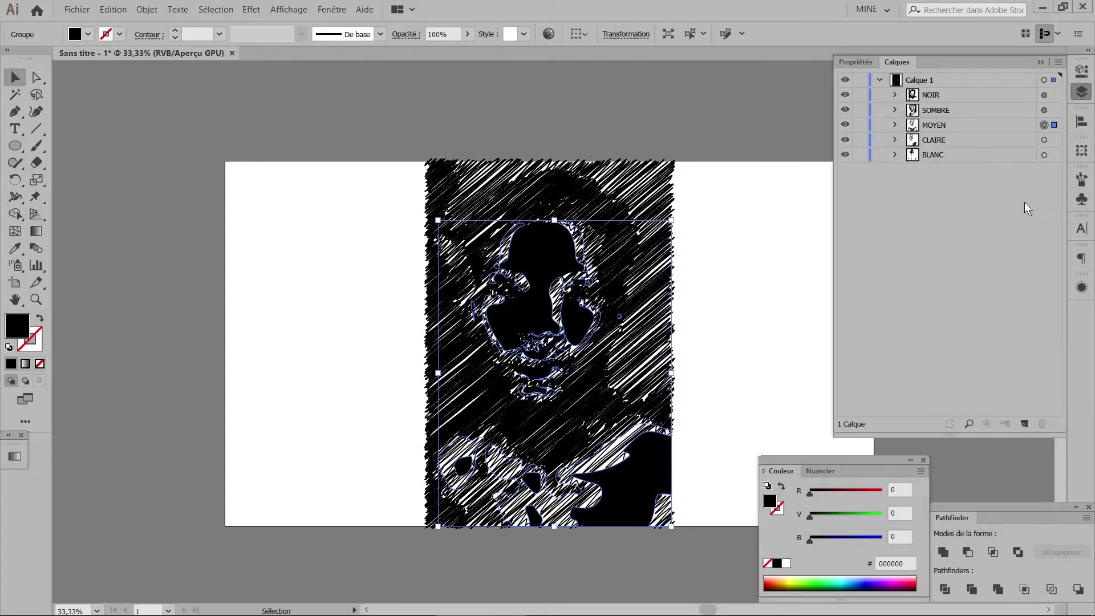
Step: Fill BLANC white, then give CLAIRE a Scribble with 18 px spacing variation
click(1044, 155)
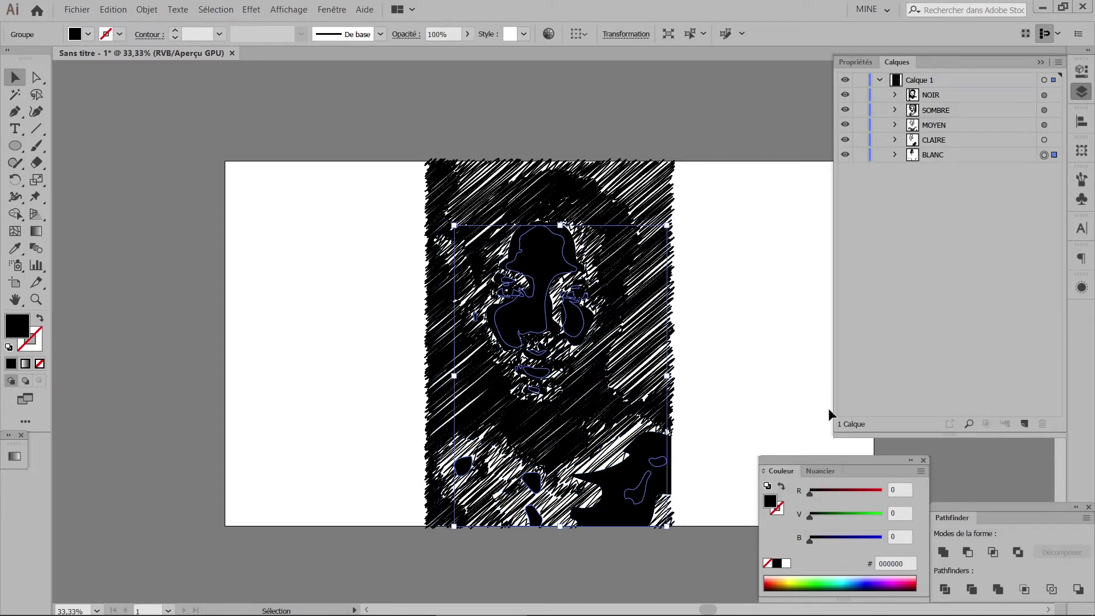
click(786, 563)
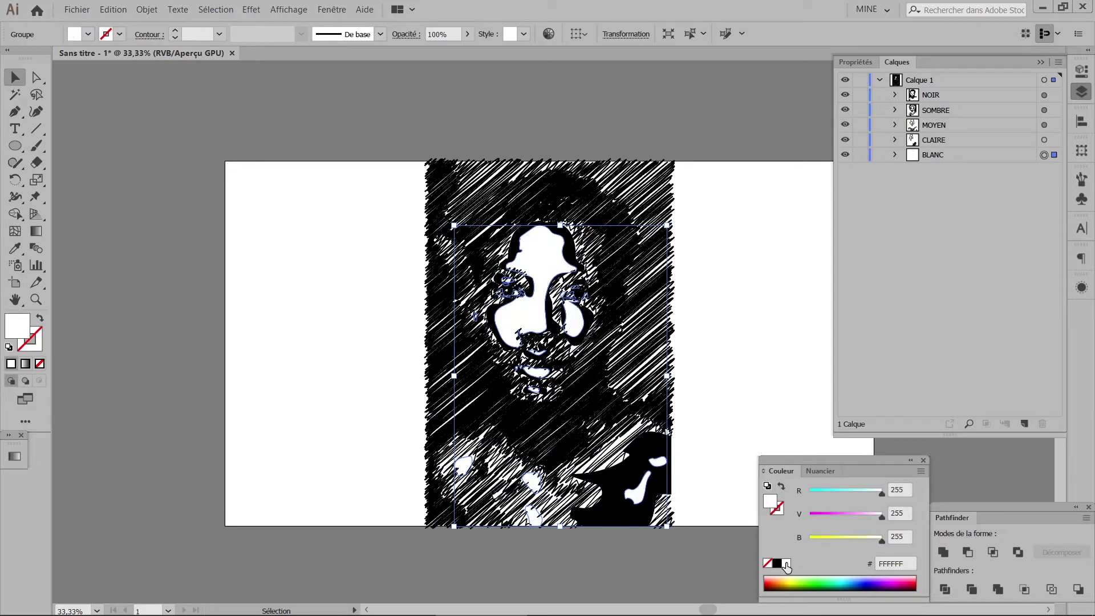
click(1044, 140)
click(255, 16)
mouse_move(267, 139)
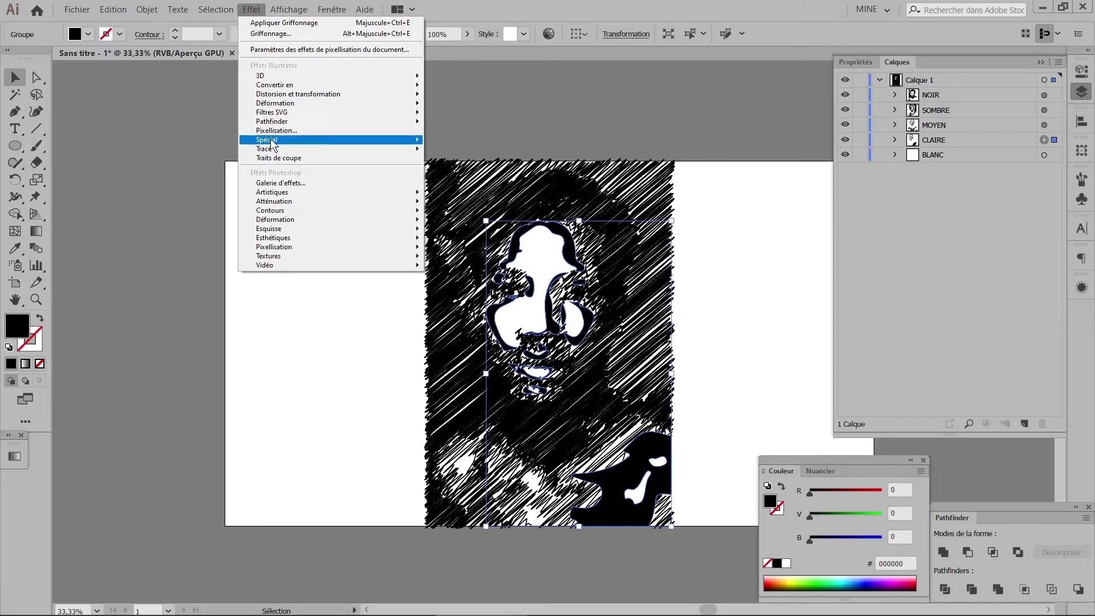
click(471, 166)
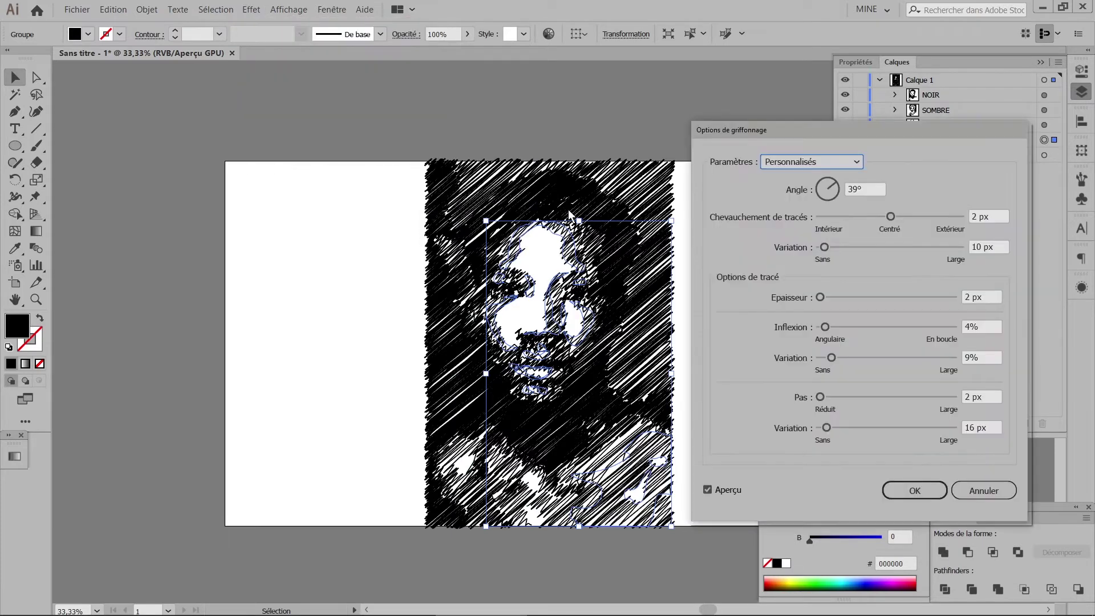
click(992, 426)
key(Up)
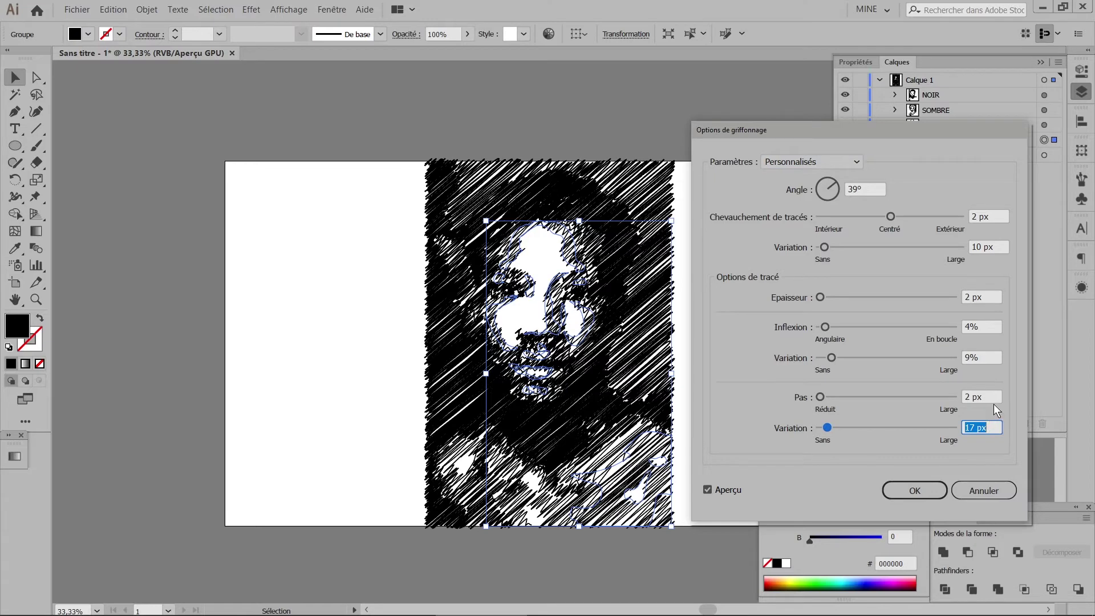
key(Up)
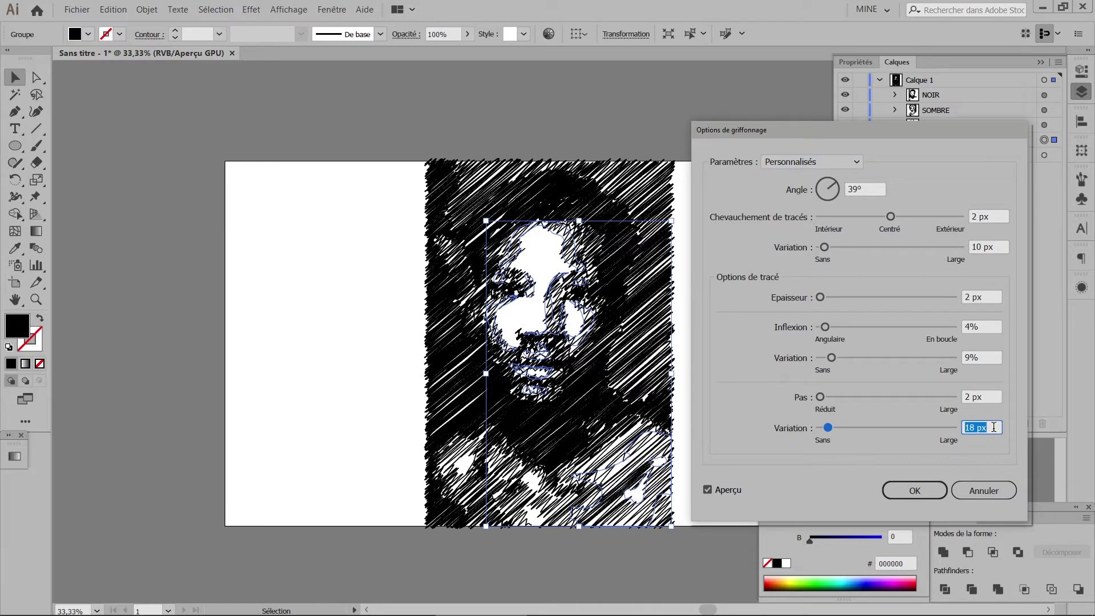
Step: Set CLAIRE's scribble spacing to 12 px and curviness to 30%, and apply it
click(979, 398)
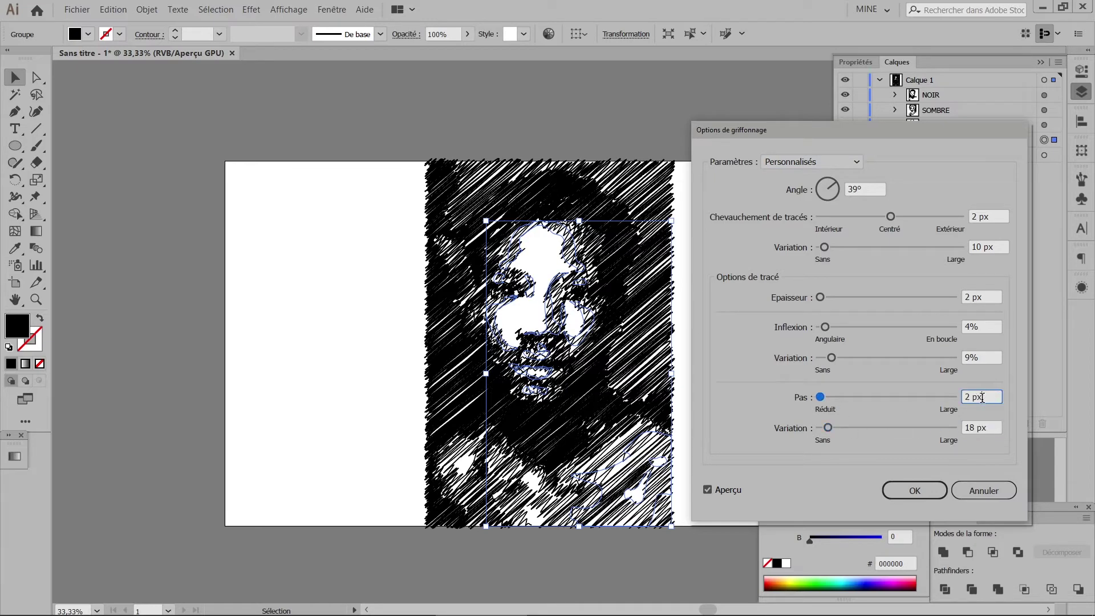
key(Up)
key(Up)
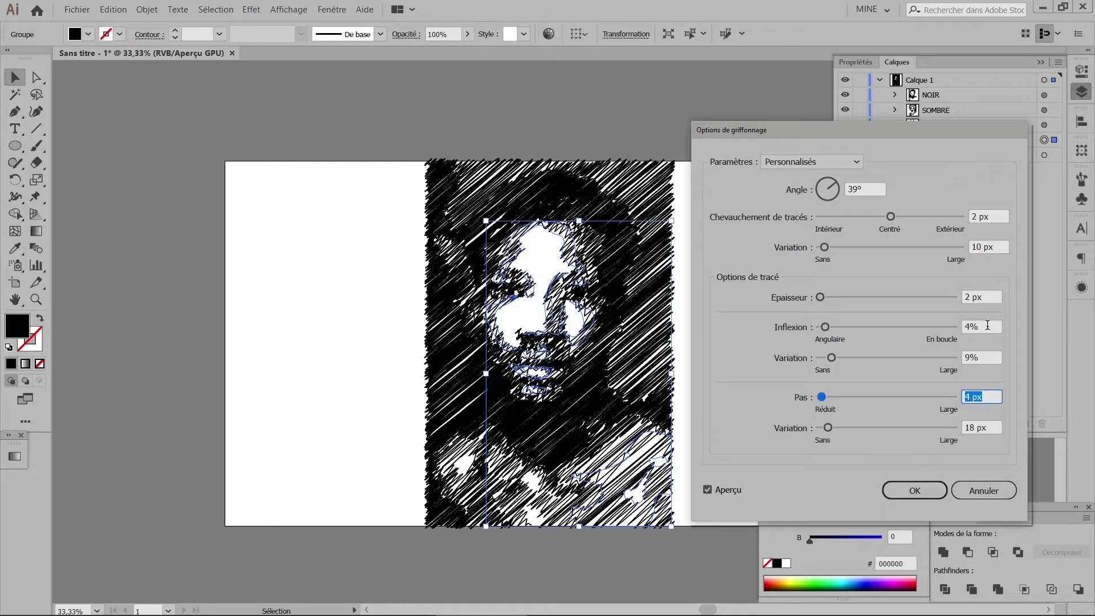
click(987, 325)
key(Up)
key(Up)
key(Up)
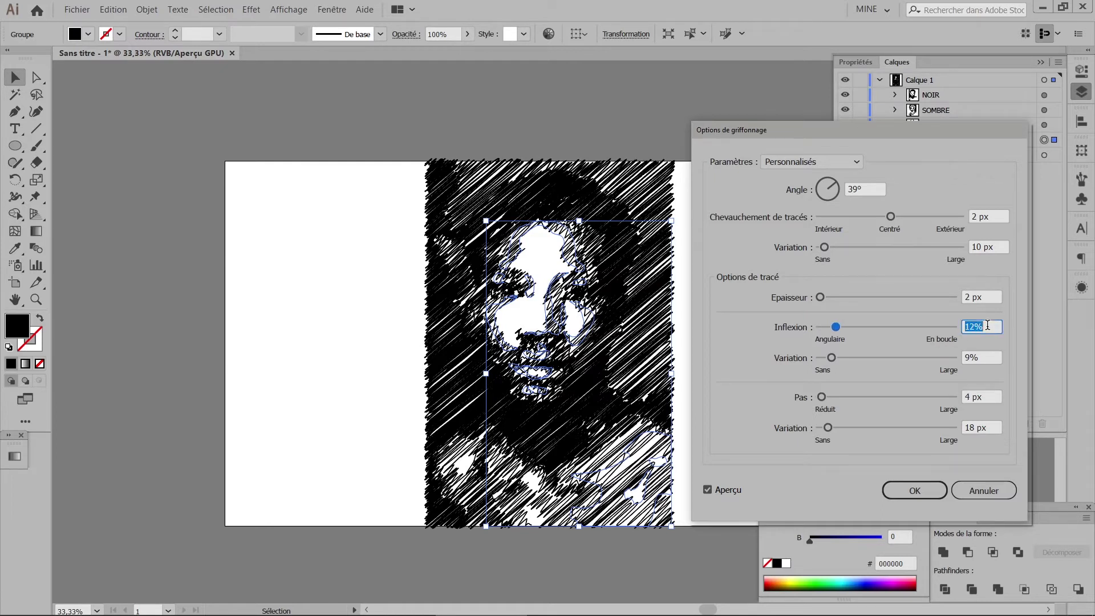
key(Up)
key(Up)
key(Up)
key(Up)
key(Up)
key(Up)
key(Up)
key(Up)
key(Up)
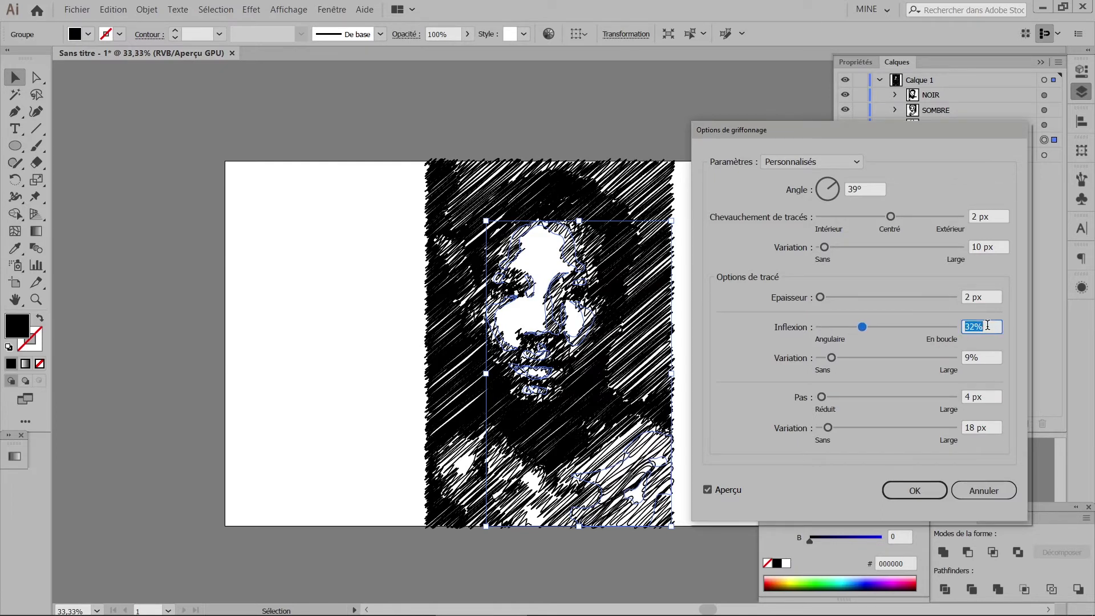
key(Down)
key(Down)
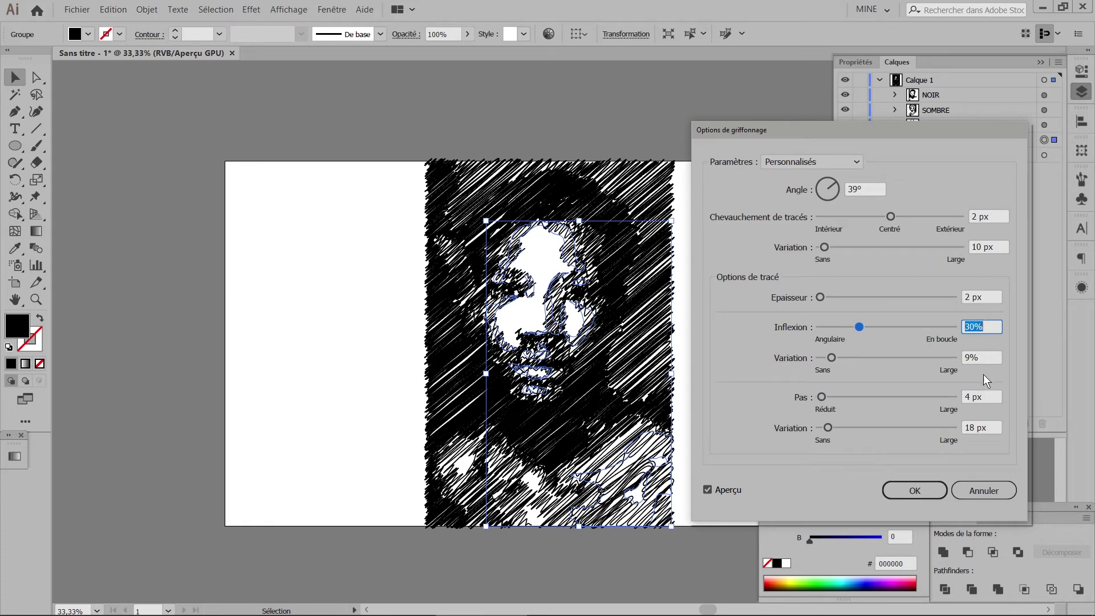
click(986, 393)
key(Up)
key(Up)
key(Up)
key(Up)
key(Up)
key(Up)
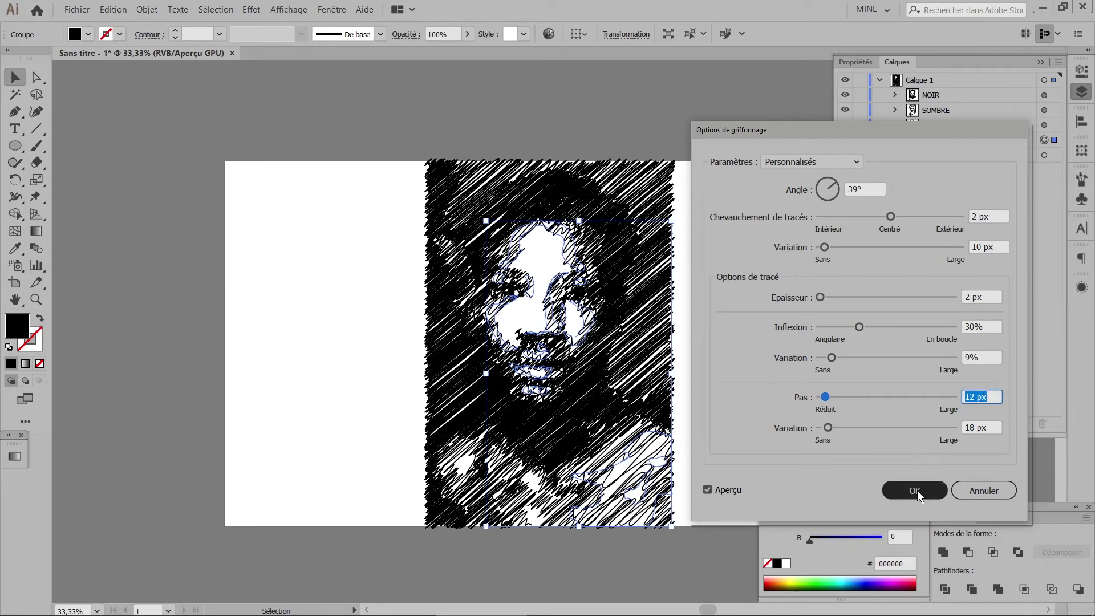
click(914, 490)
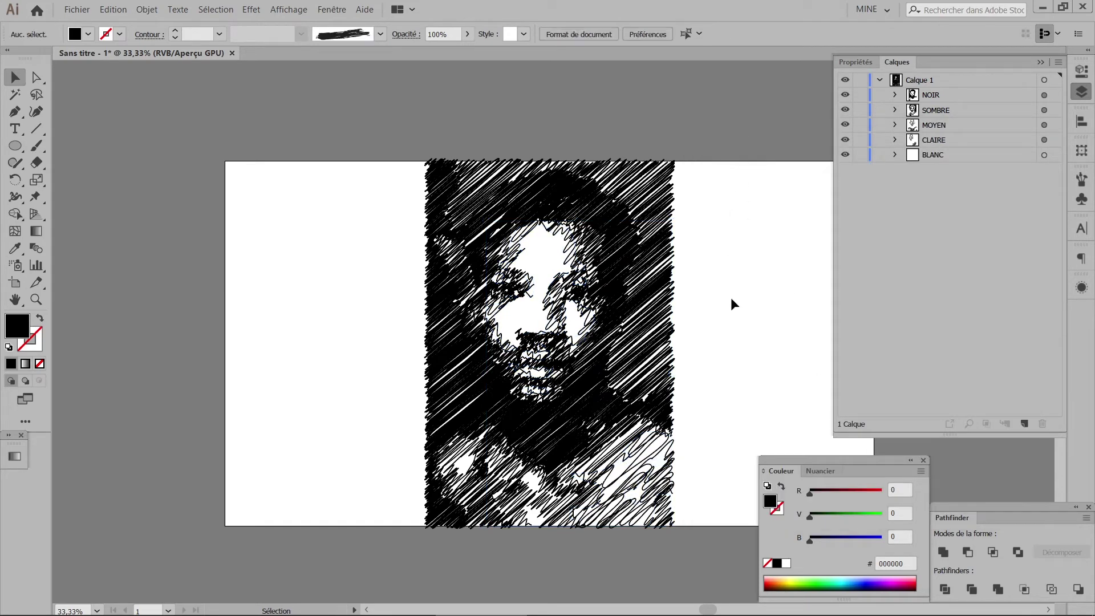
Step: Pan the artboard and bring up the exemple-06.jpg reference photo in IrfanView
drag(732, 340, 628, 298)
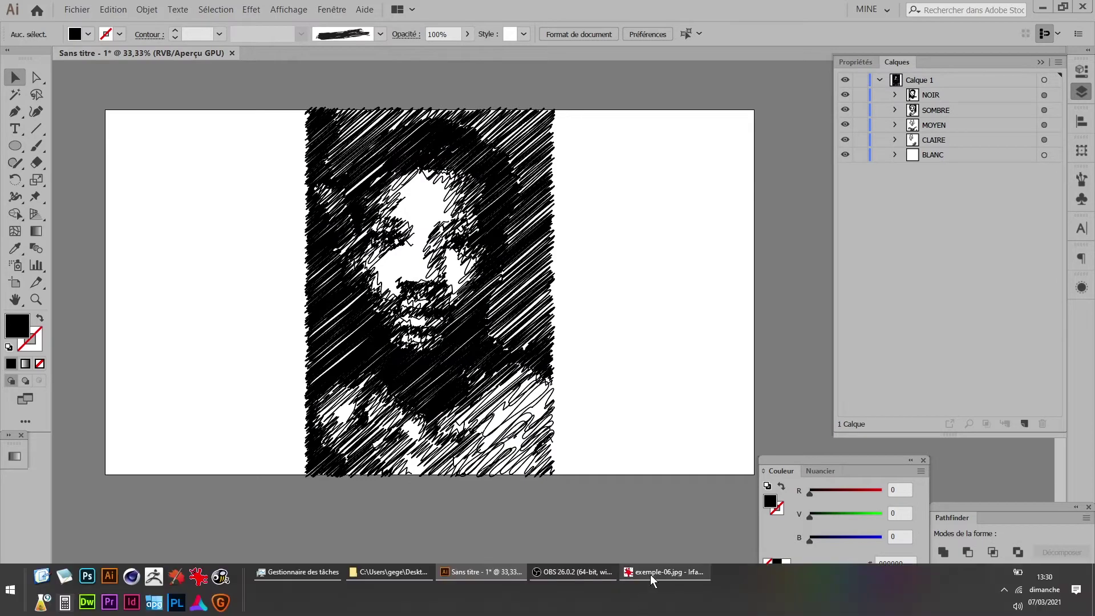
click(651, 574)
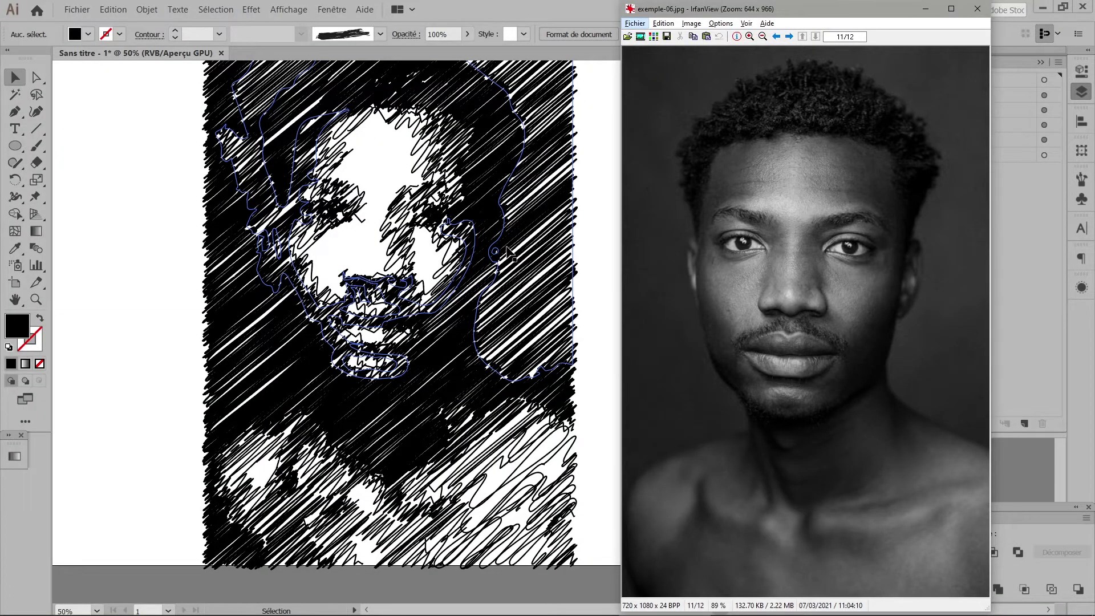
Step: Compare the IrfanView reference photo with the drawing, then minimize it and zoom out in Illustrator
click(507, 251)
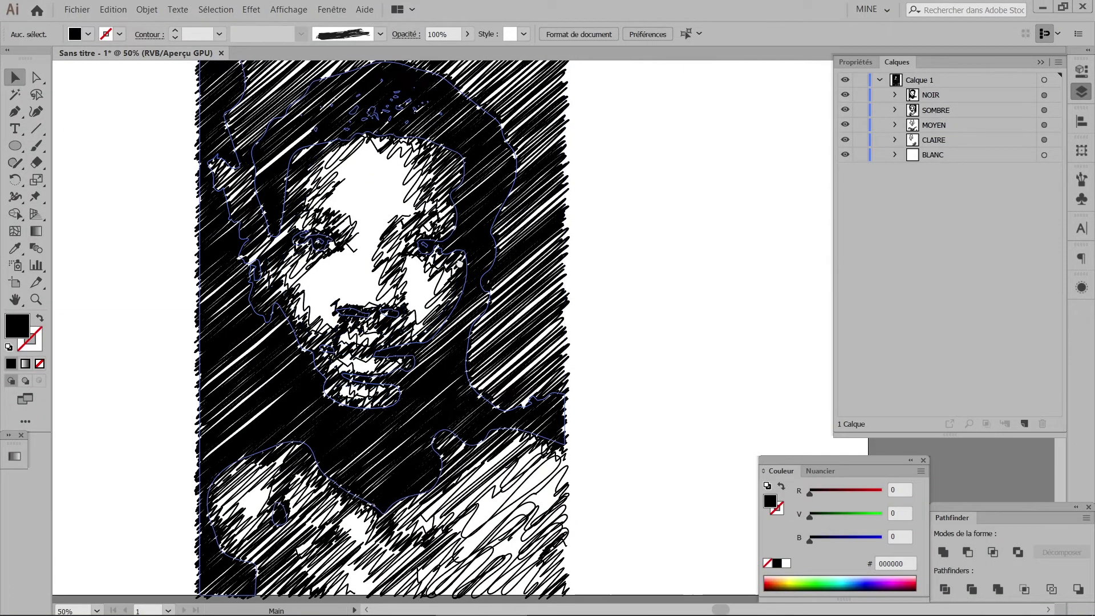
click(666, 594)
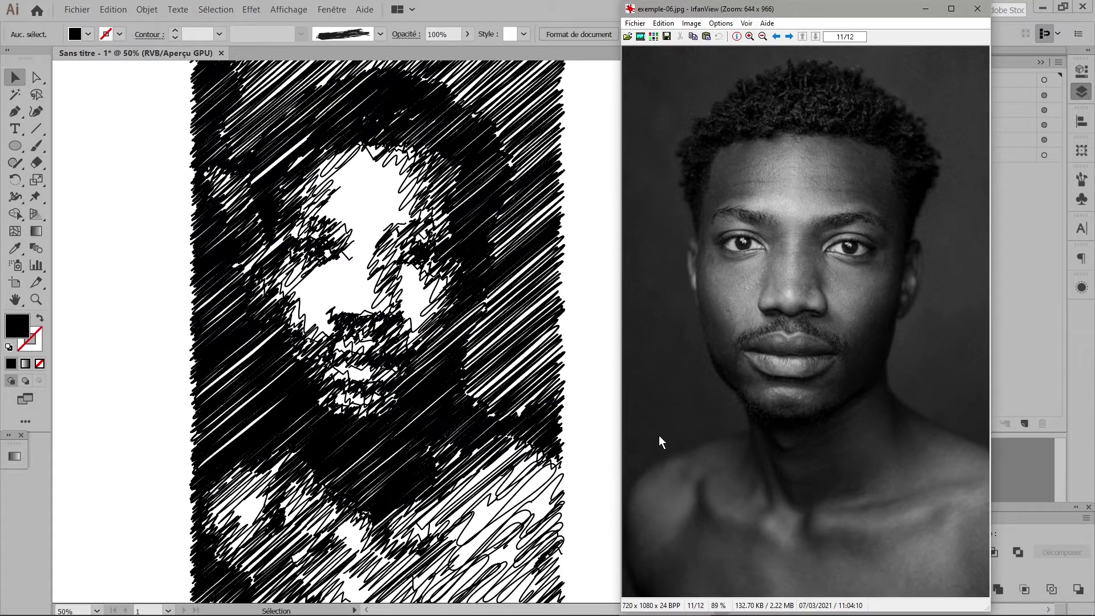
click(926, 9)
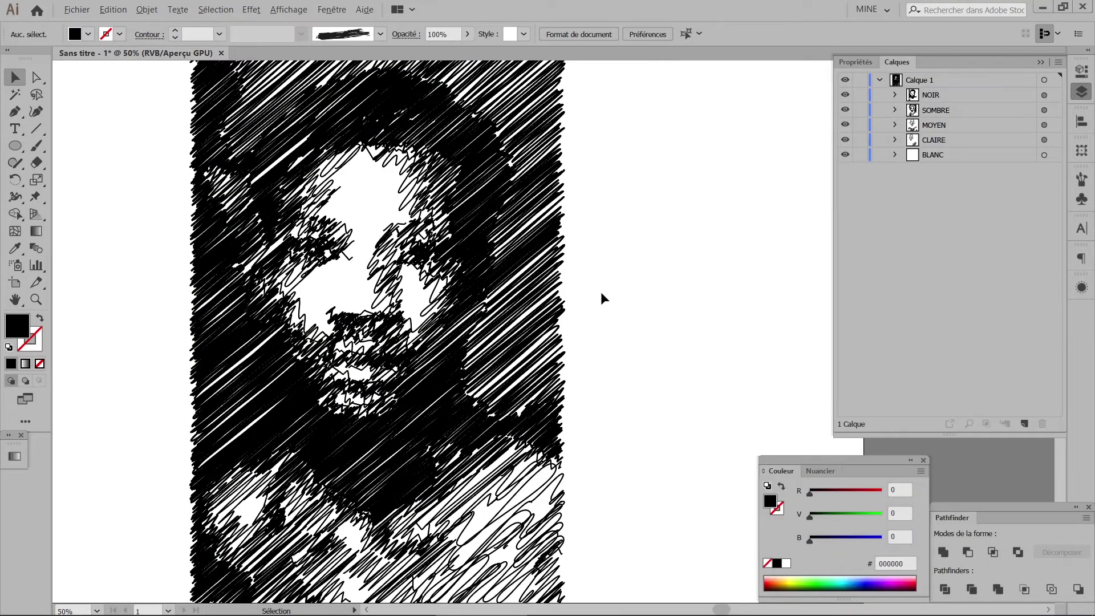
scroll(600, 291, down, 1)
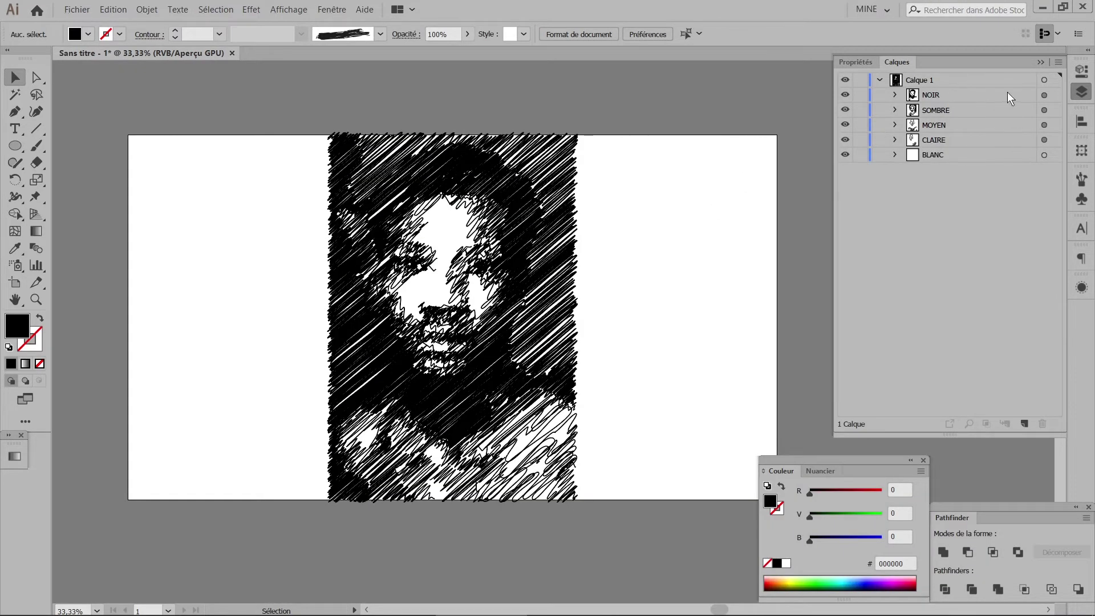
Step: Try a watercolour art brush on the NOIR group's outline, then set its stroke to None
click(1044, 95)
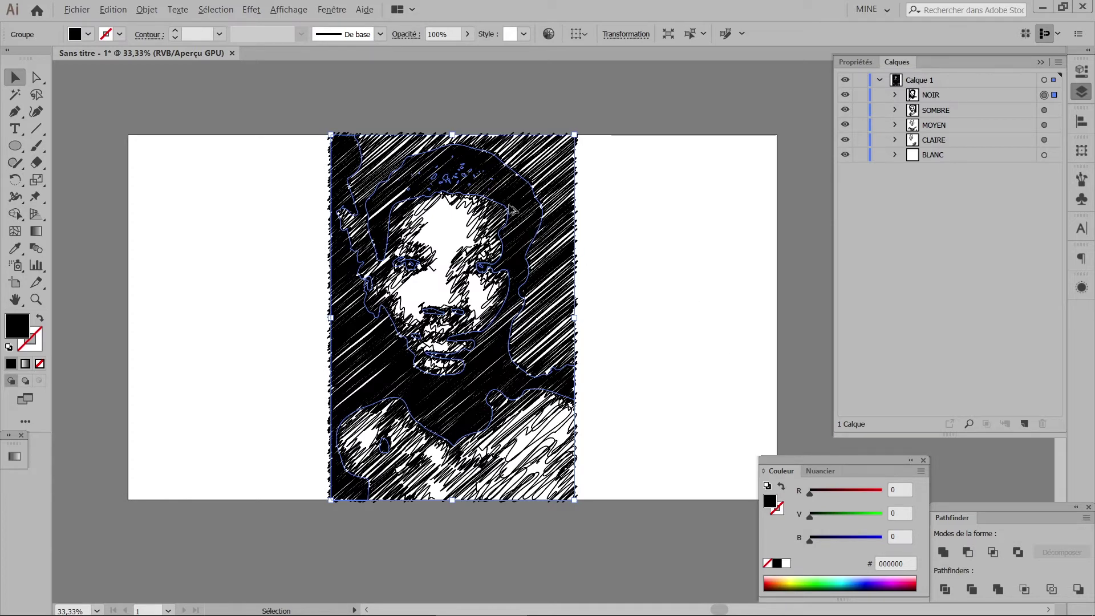
scroll(511, 209, up, 2)
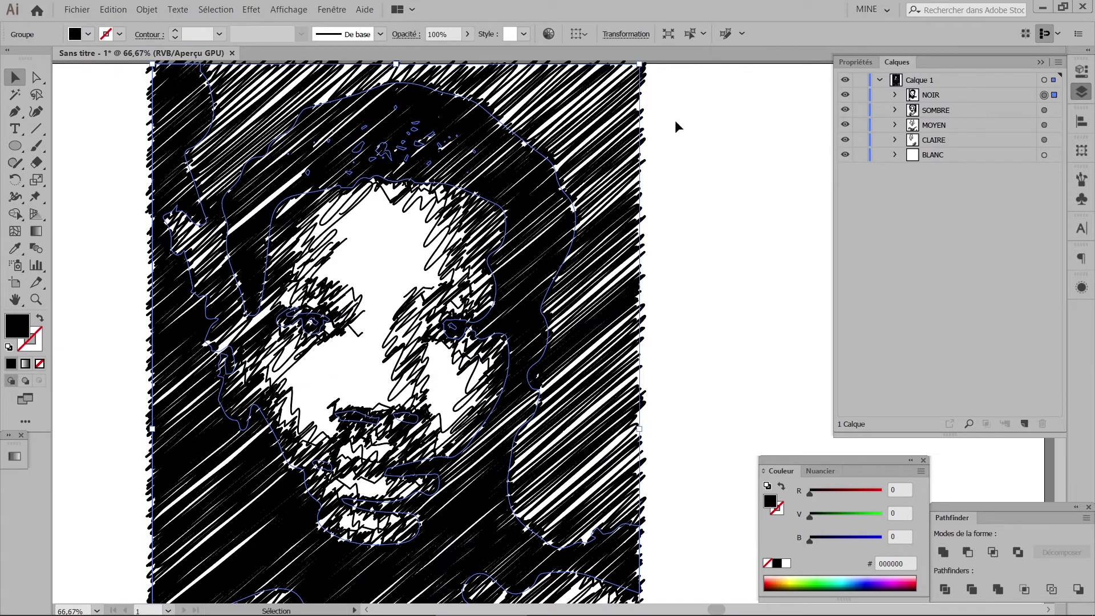
click(380, 34)
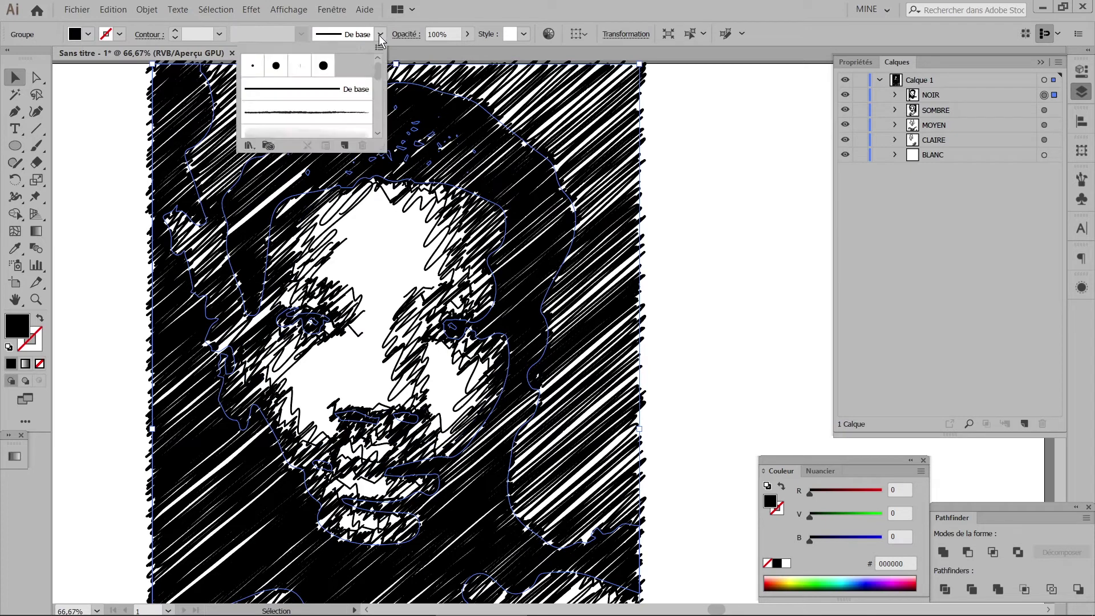
scroll(302, 111, down, 3)
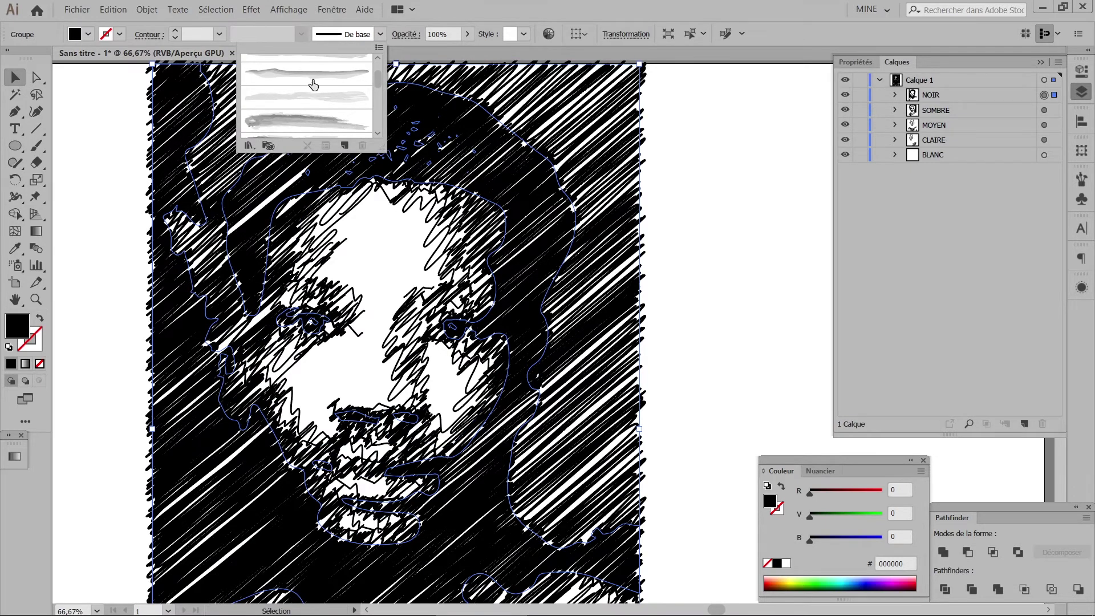
click(319, 96)
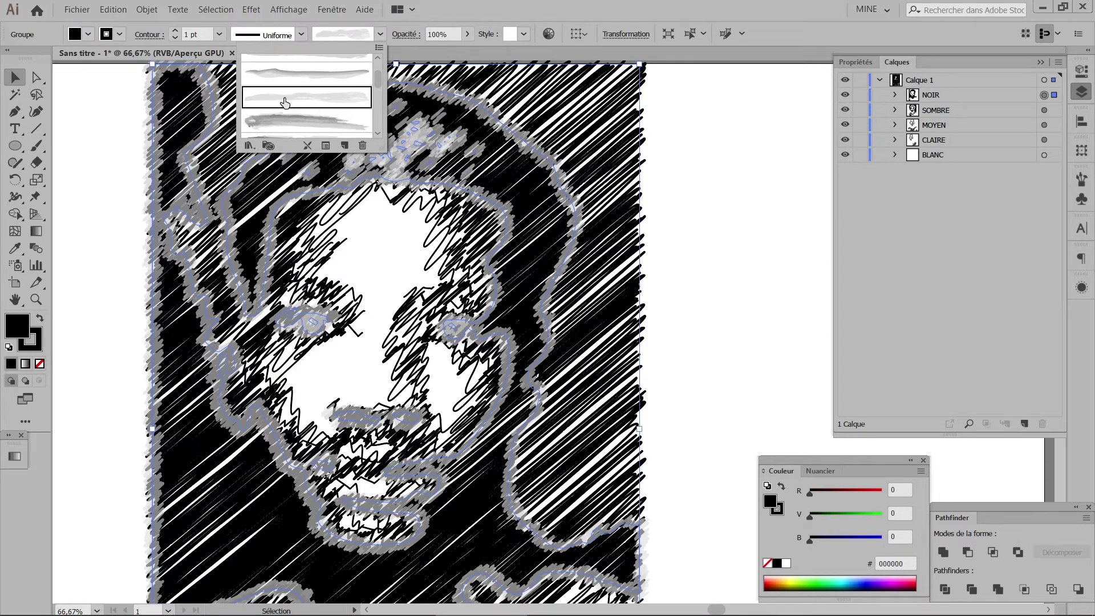
click(436, 21)
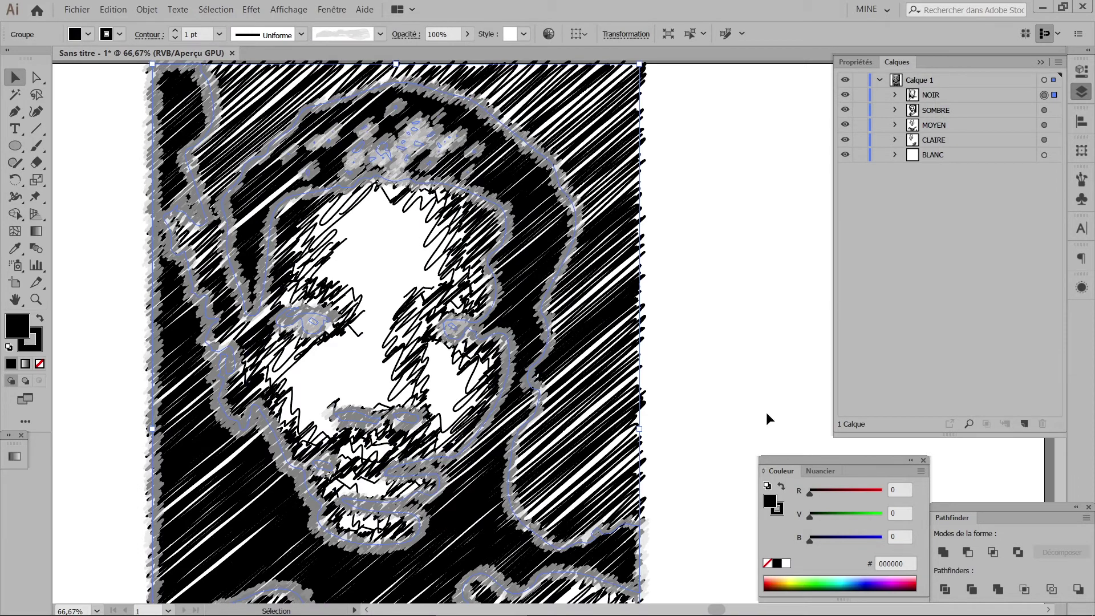
click(768, 564)
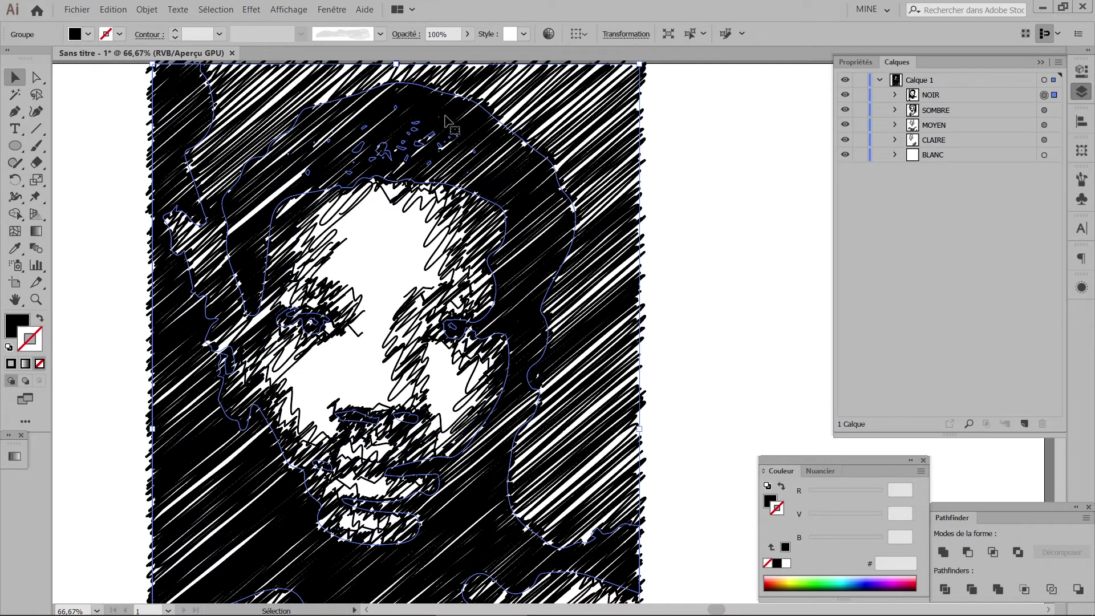
Step: Expand NOIR's scribble into 3 pt paths and hide the SOMBRE, MOYEN, CLAIRE and BLANC layers
click(141, 10)
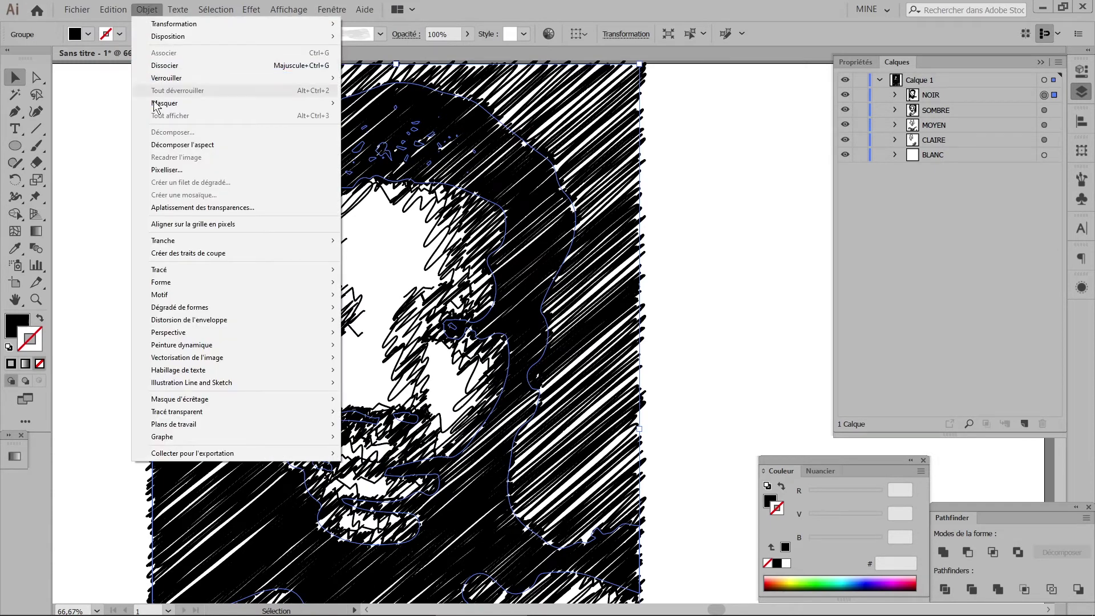
click(172, 146)
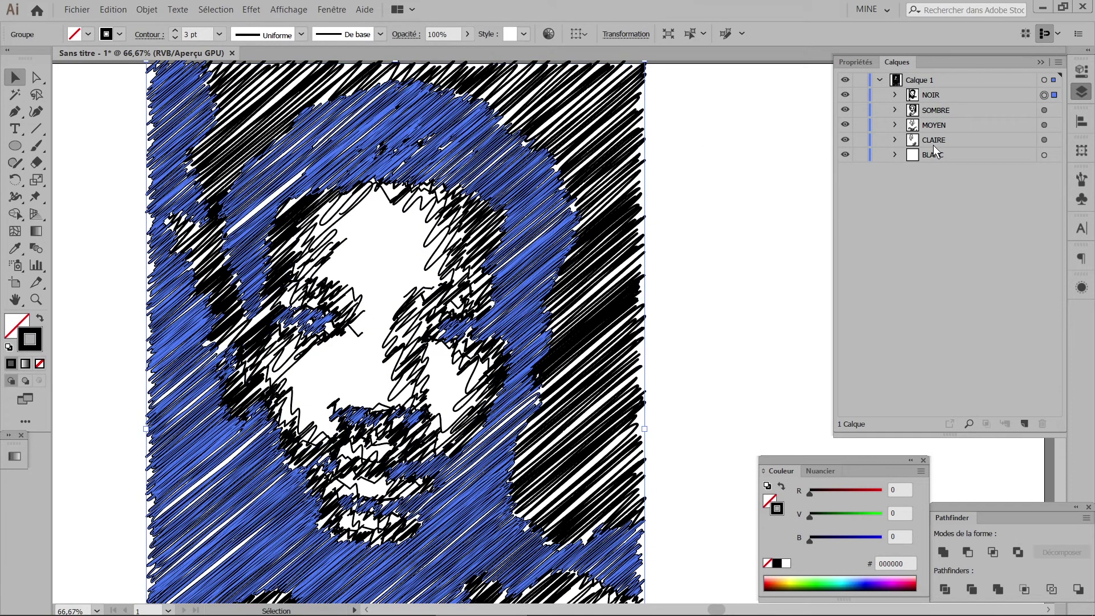
drag(845, 110, 847, 163)
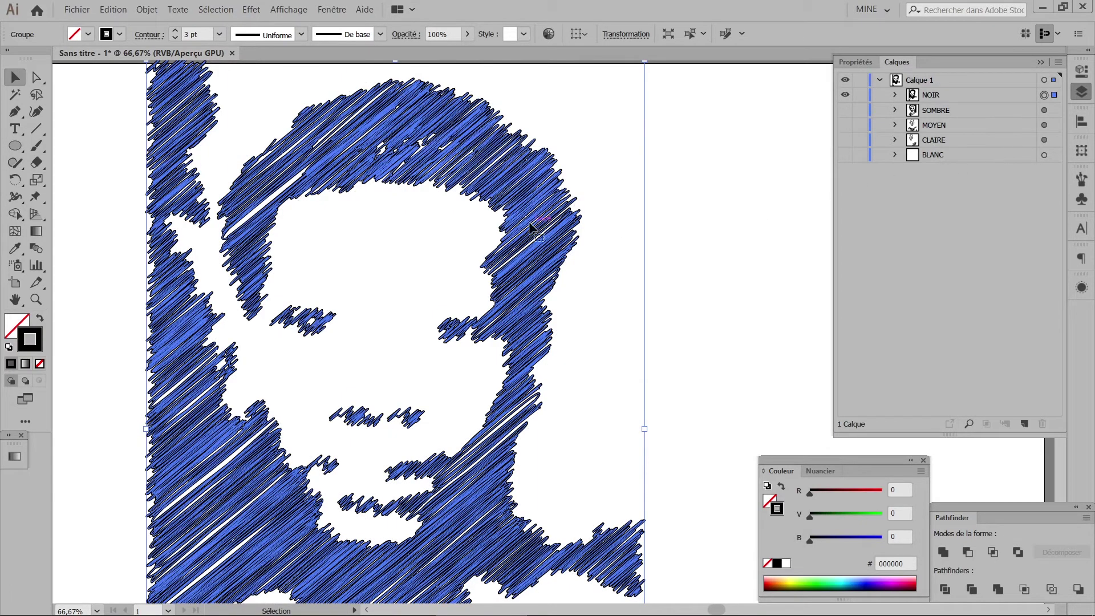
scroll(530, 197, up, 2)
scroll(529, 191, up, 2)
scroll(528, 191, up, 1)
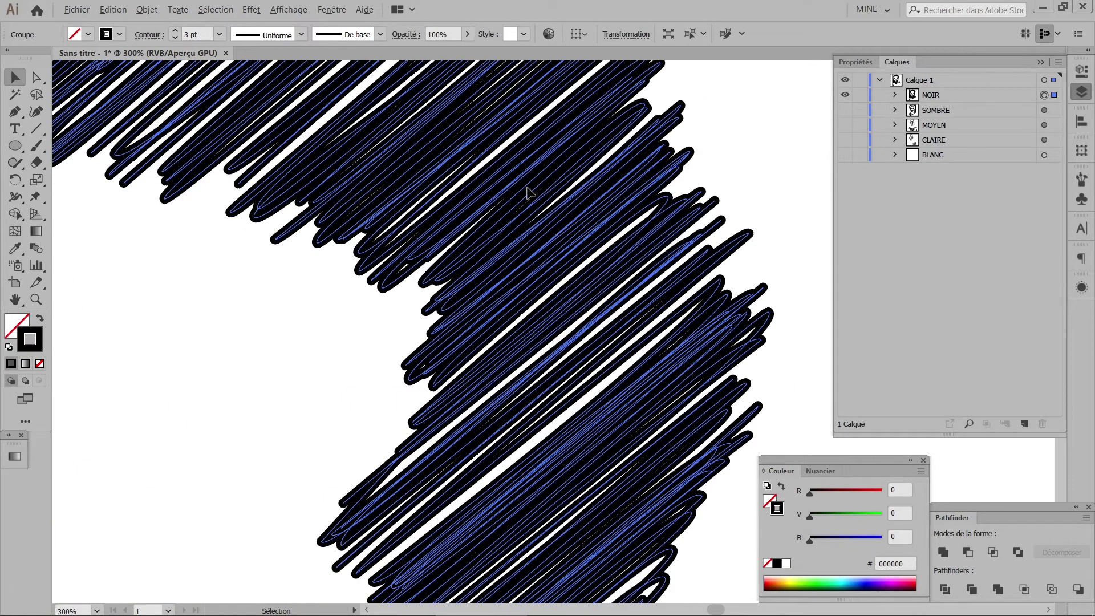
click(36, 78)
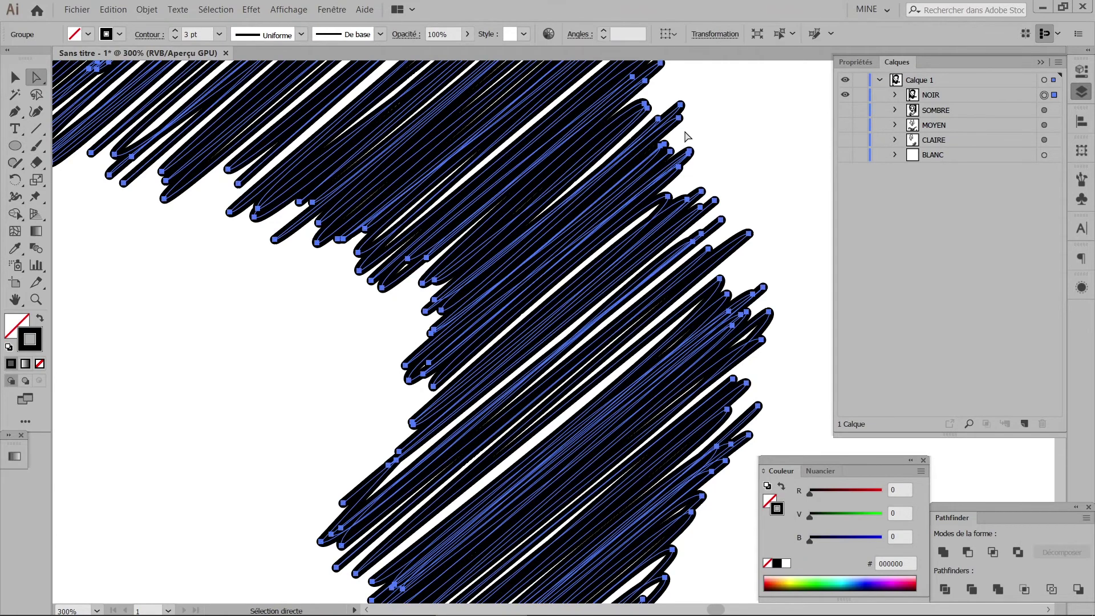
scroll(618, 147, down, 2)
scroll(619, 147, down, 1)
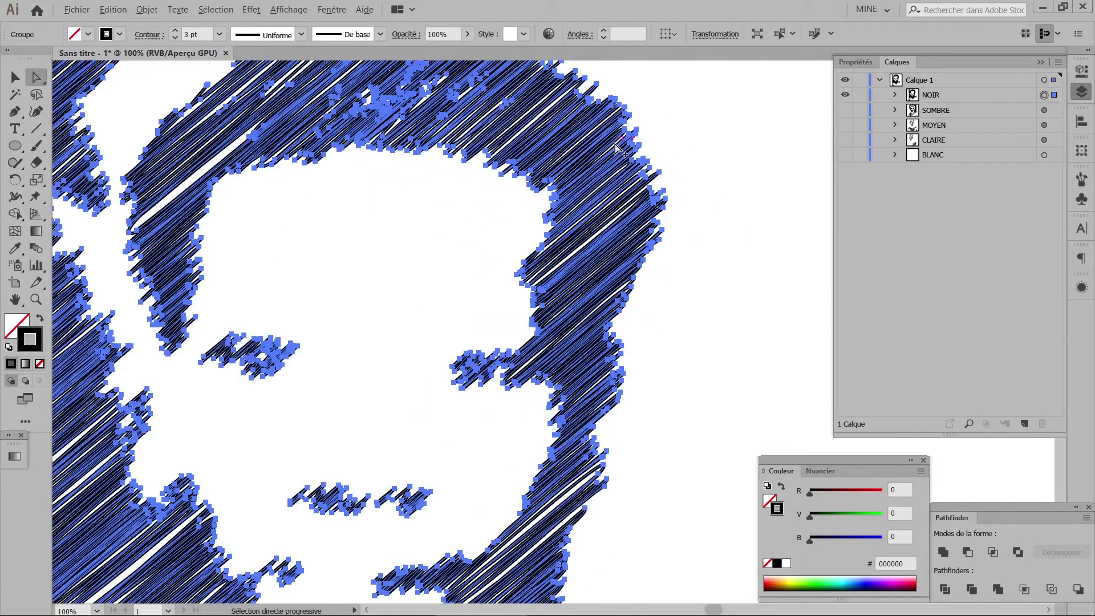
scroll(618, 147, down, 1)
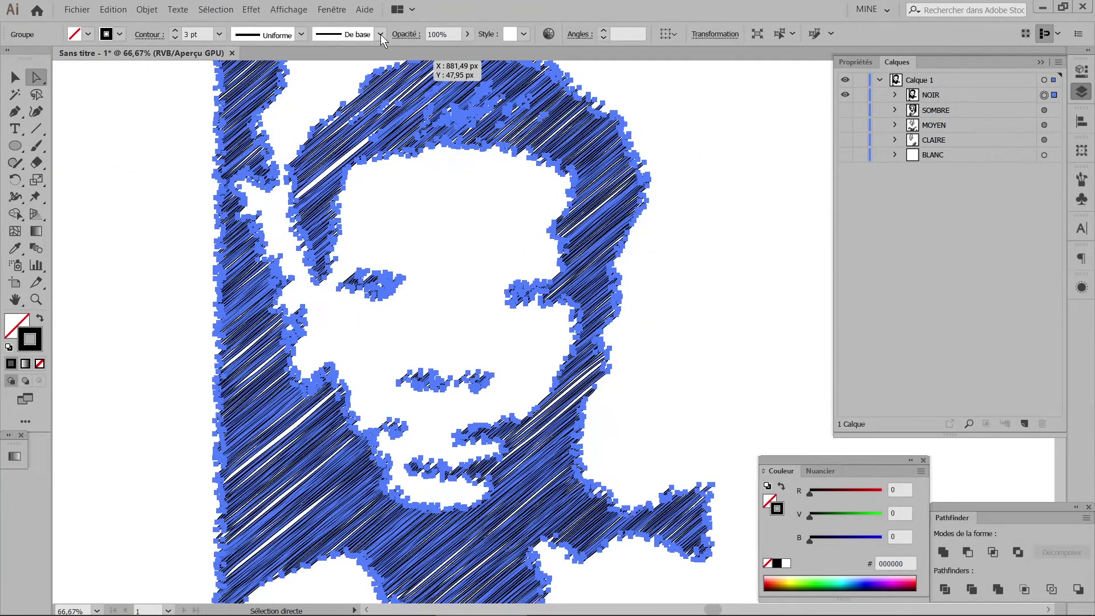
Step: Try watercolour wash brushes on the NOIR scribbles and expand the watercolour brush library
click(380, 34)
click(310, 122)
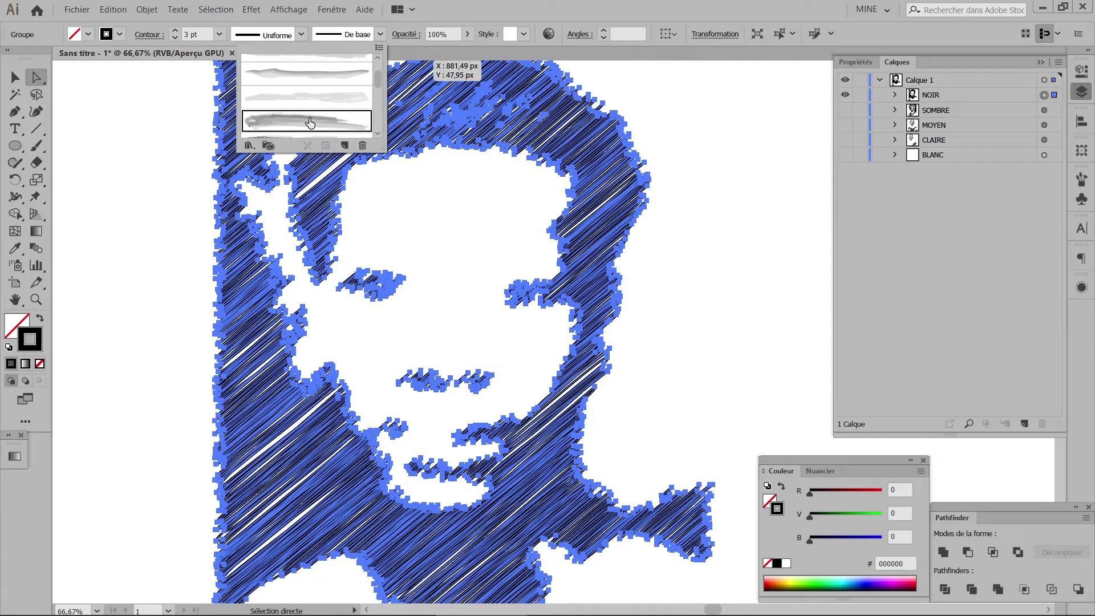
click(249, 145)
click(410, 177)
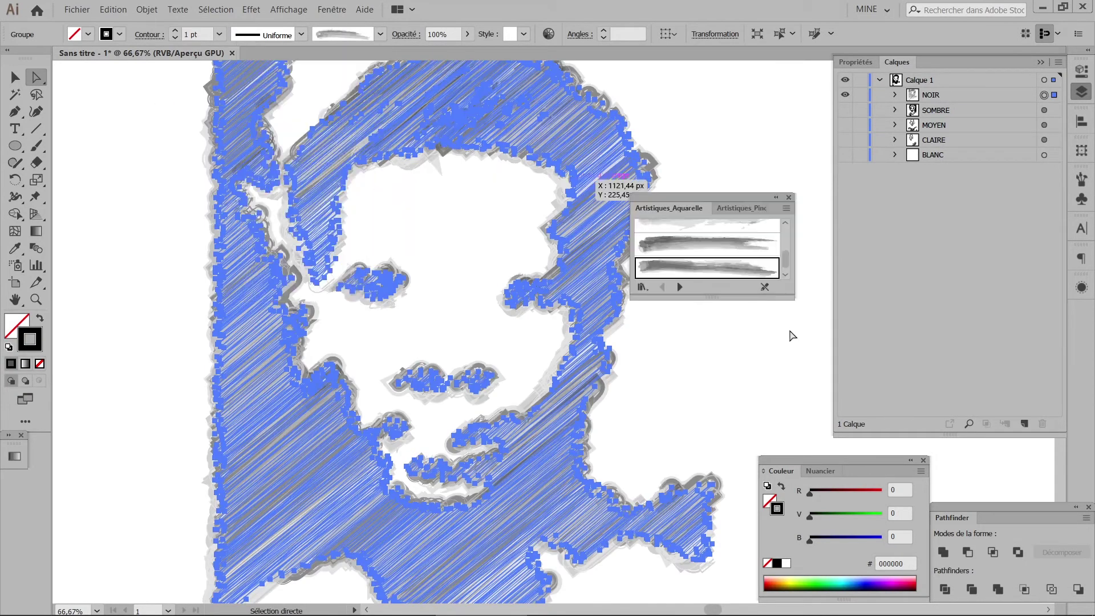
click(685, 127)
alt+scroll(453, 269, up, 1)
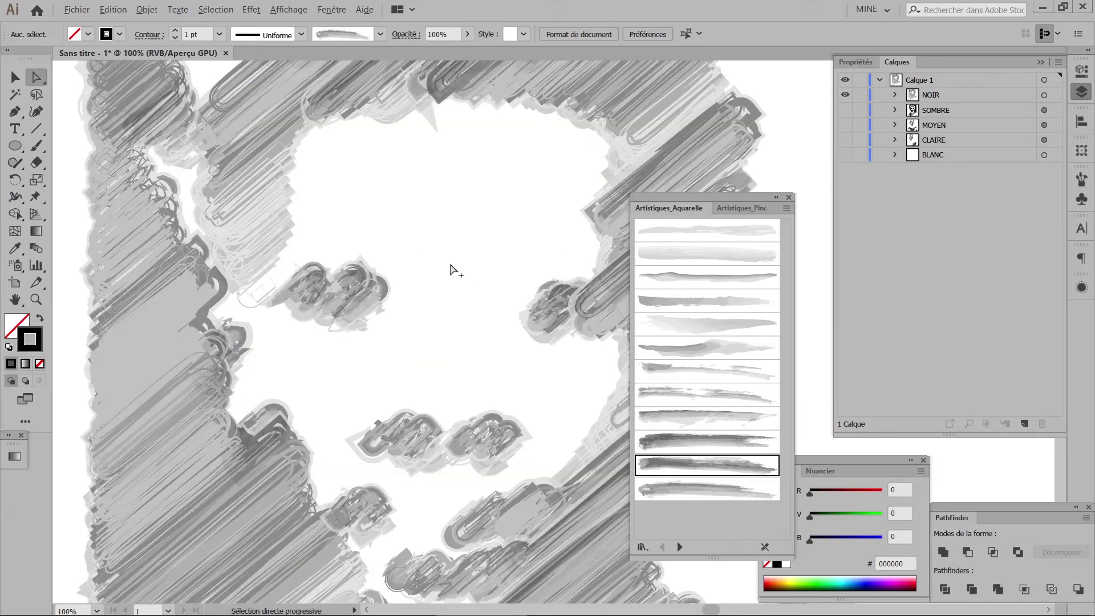
alt+scroll(454, 269, up, 1)
alt+scroll(453, 269, down, 1)
alt+scroll(453, 269, down, 1)
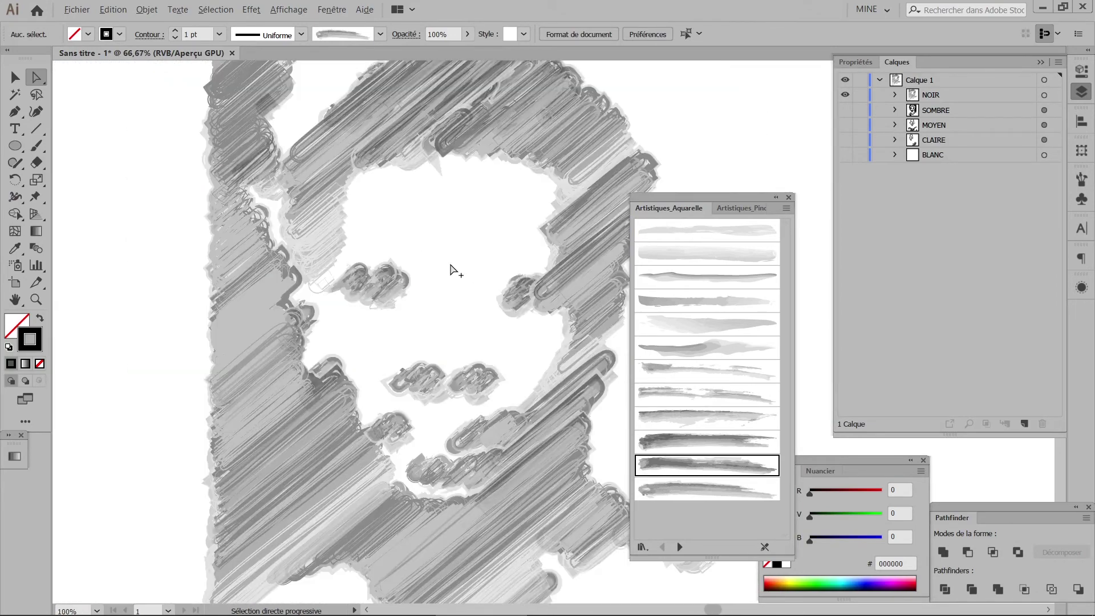
Step: Apply a dark blob ink brush from the Artistiques_Encre library to NOIR
click(1045, 95)
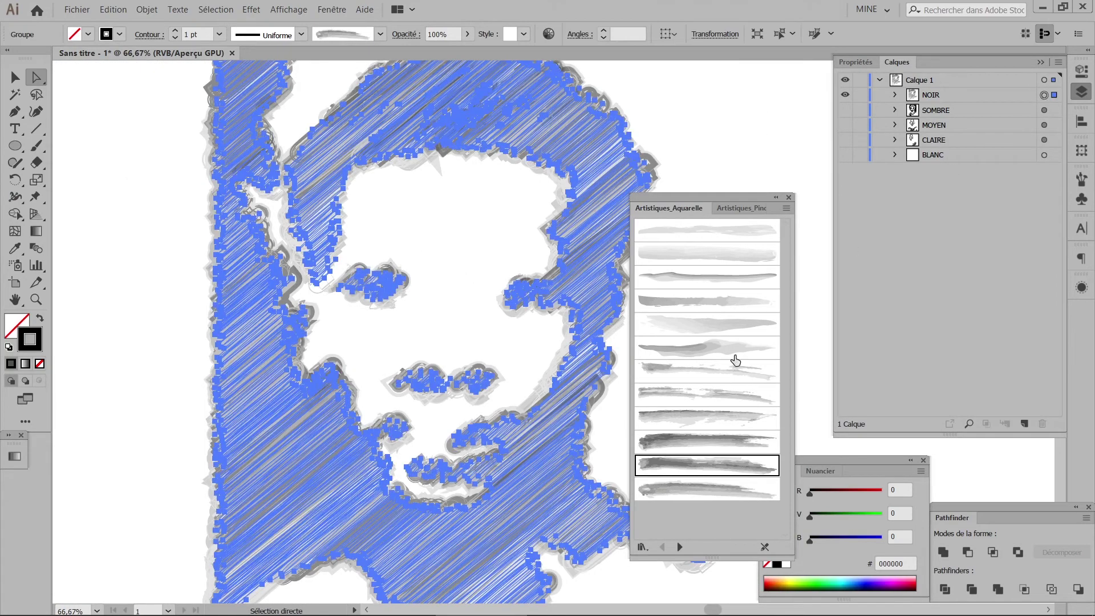
click(679, 546)
click(680, 546)
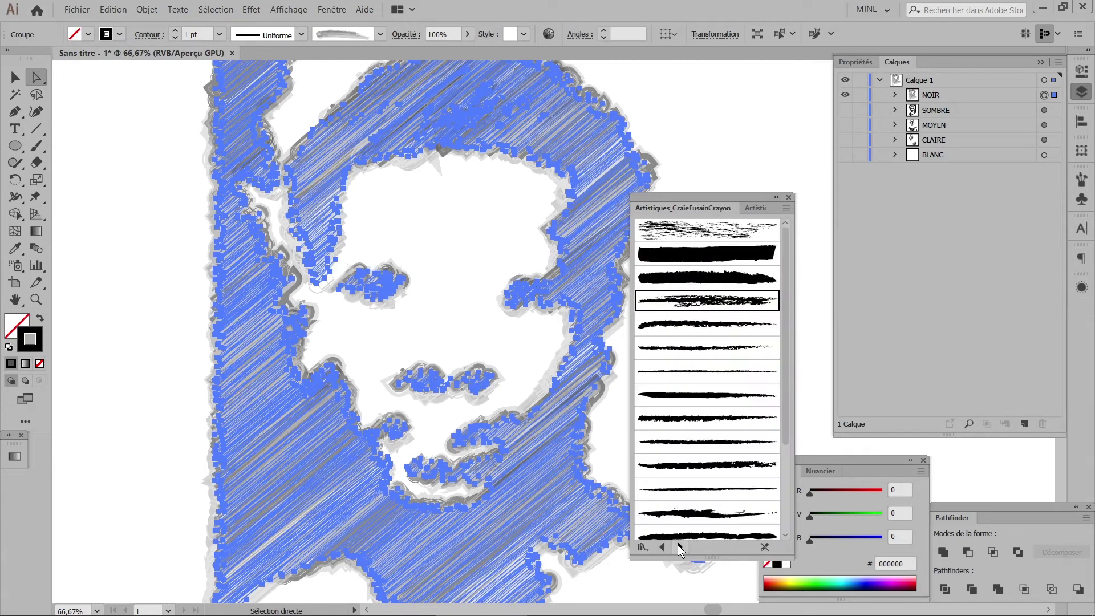
click(677, 545)
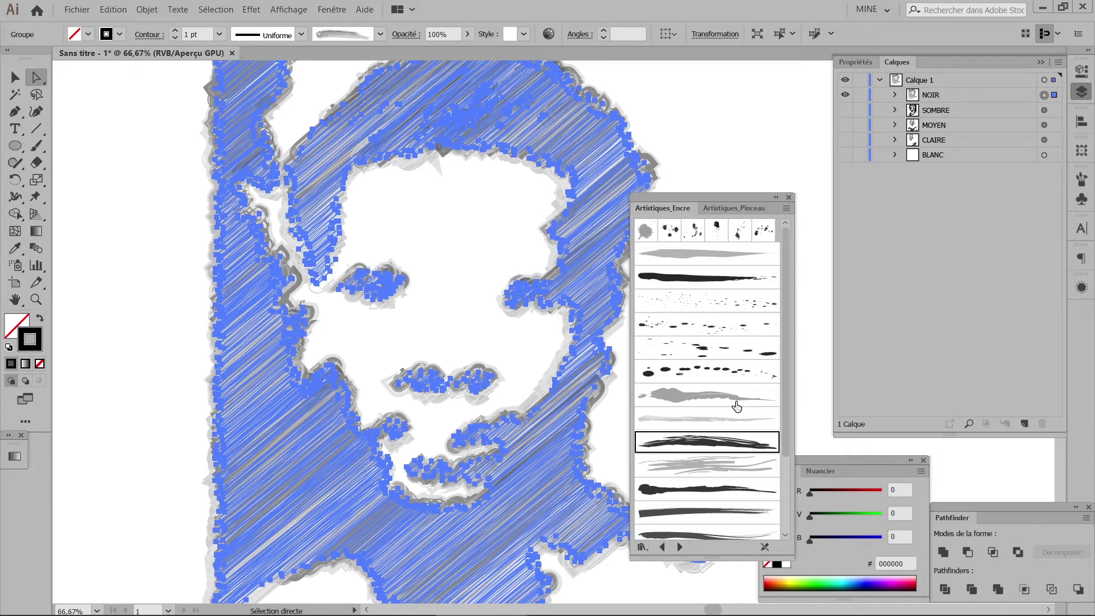
scroll(734, 406, down, 1)
scroll(721, 386, down, 1)
click(707, 411)
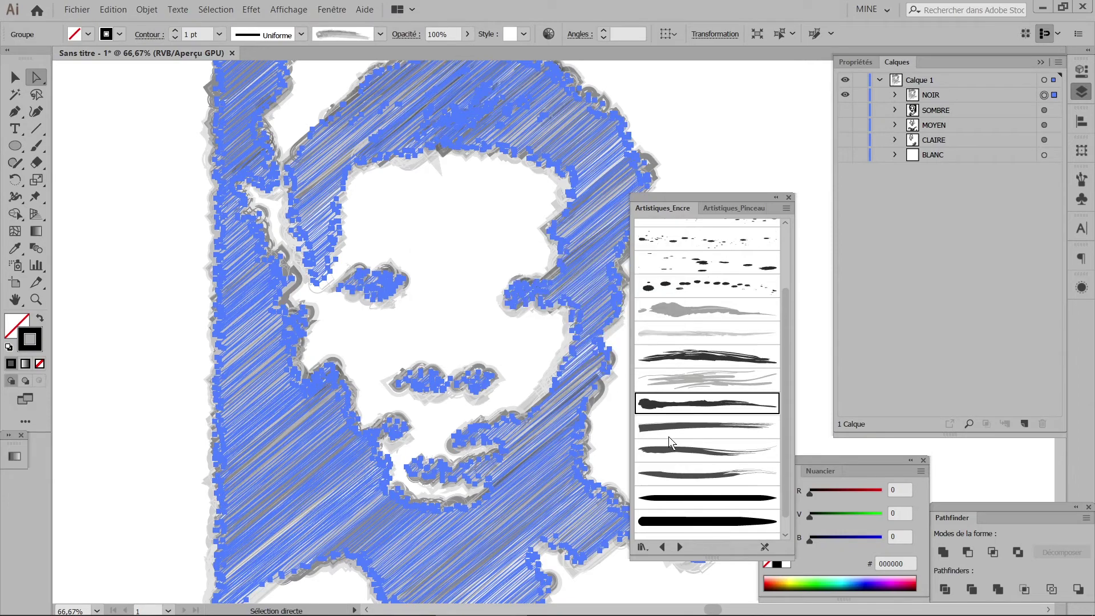
alt+scroll(456, 149, up, 3)
alt+scroll(456, 148, up, 2)
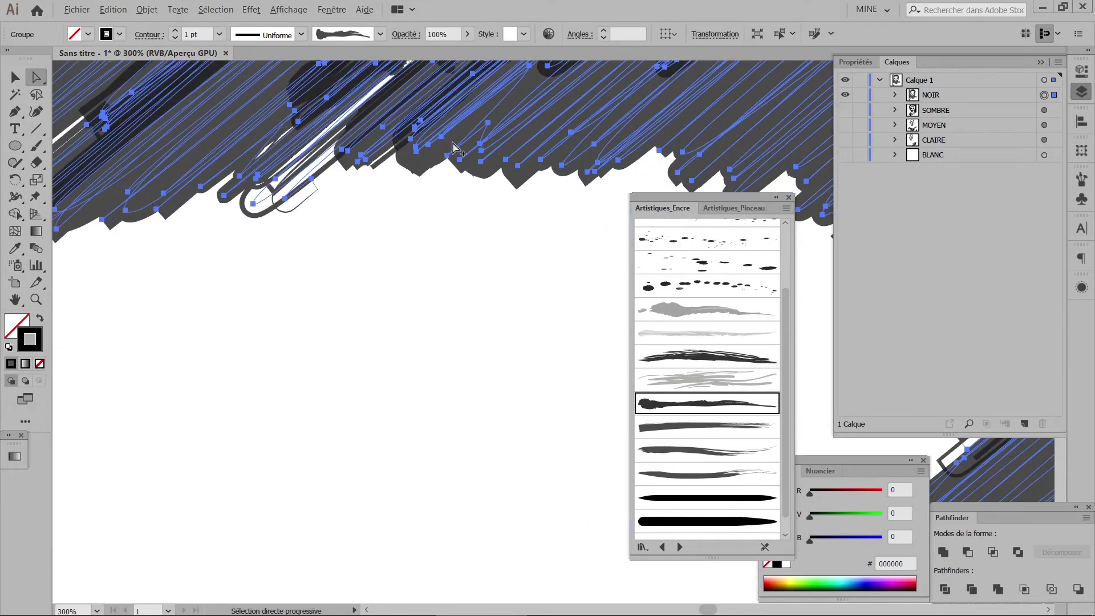
alt+scroll(456, 148, down, 3)
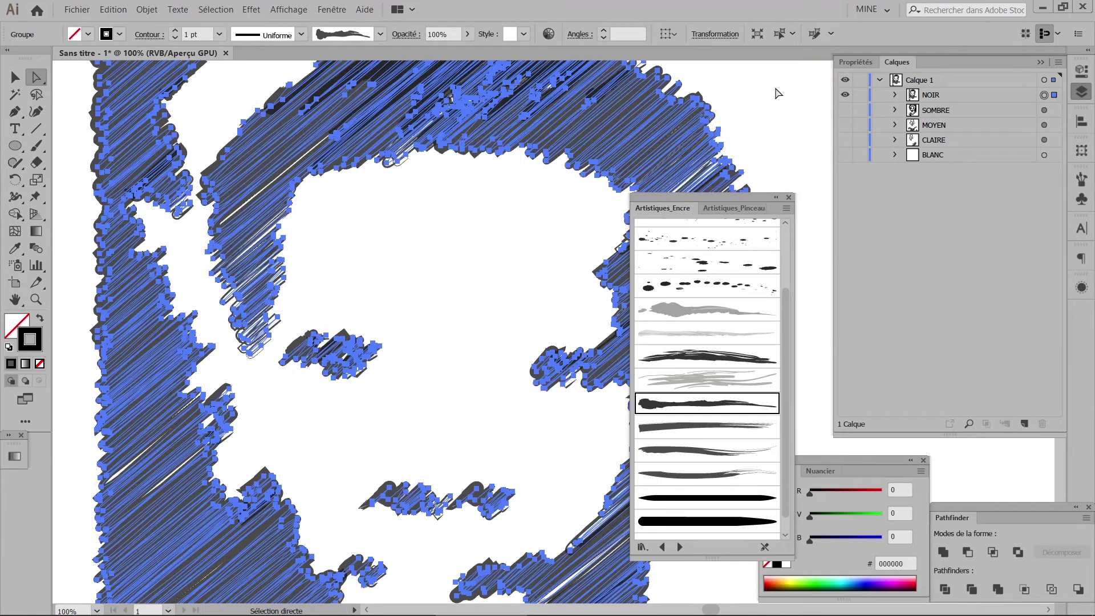
Step: Preview the ink strokes deselected and make all five tone layers visible
click(777, 92)
alt+scroll(464, 220, down, 2)
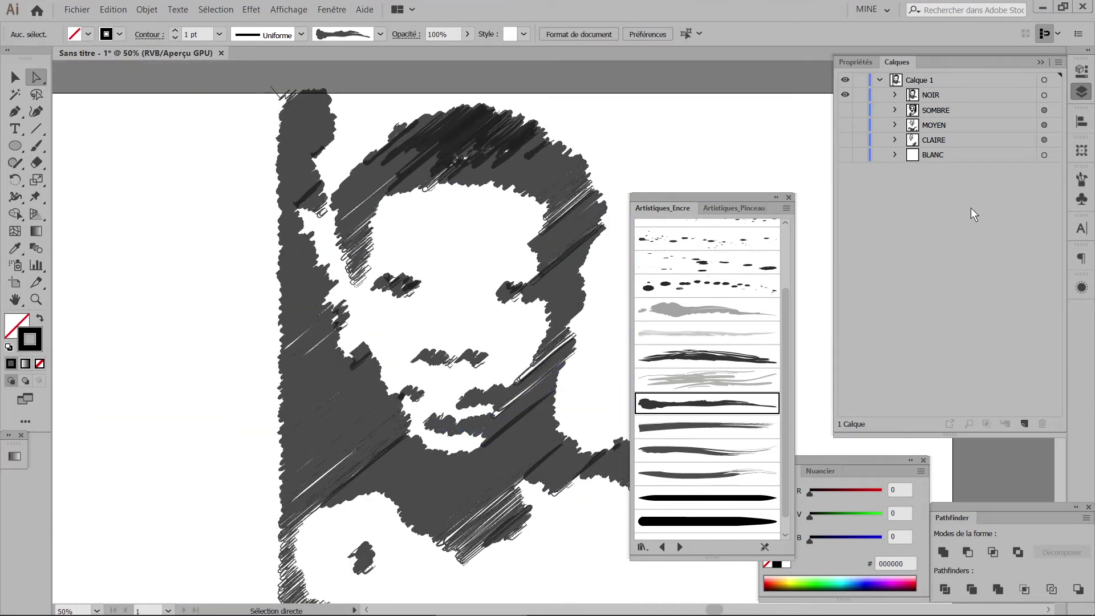
scroll(677, 371, down, 1)
click(679, 546)
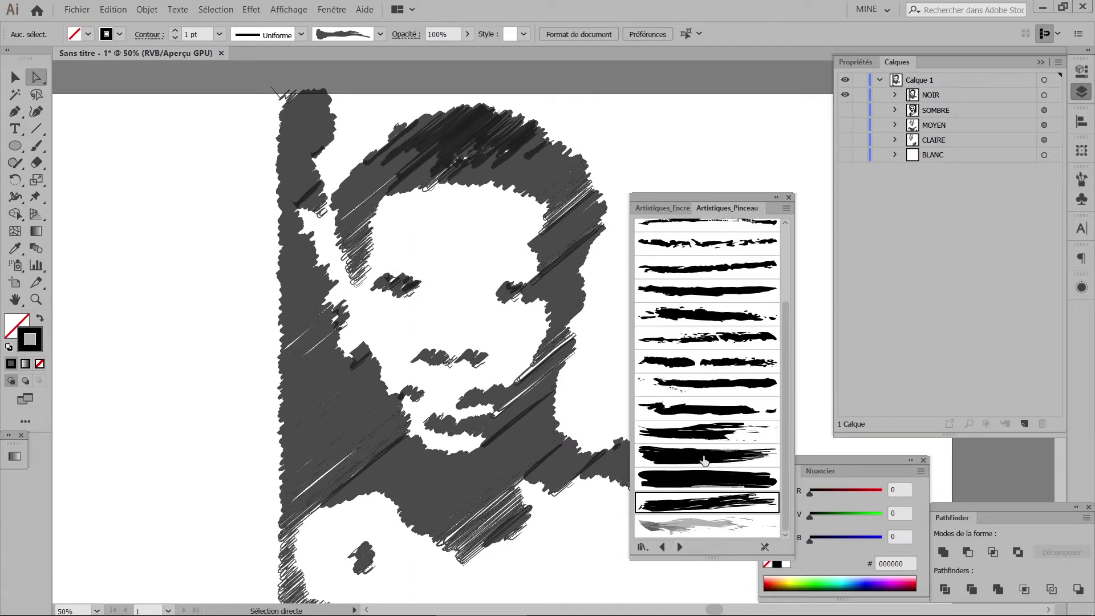
alt+click(844, 94)
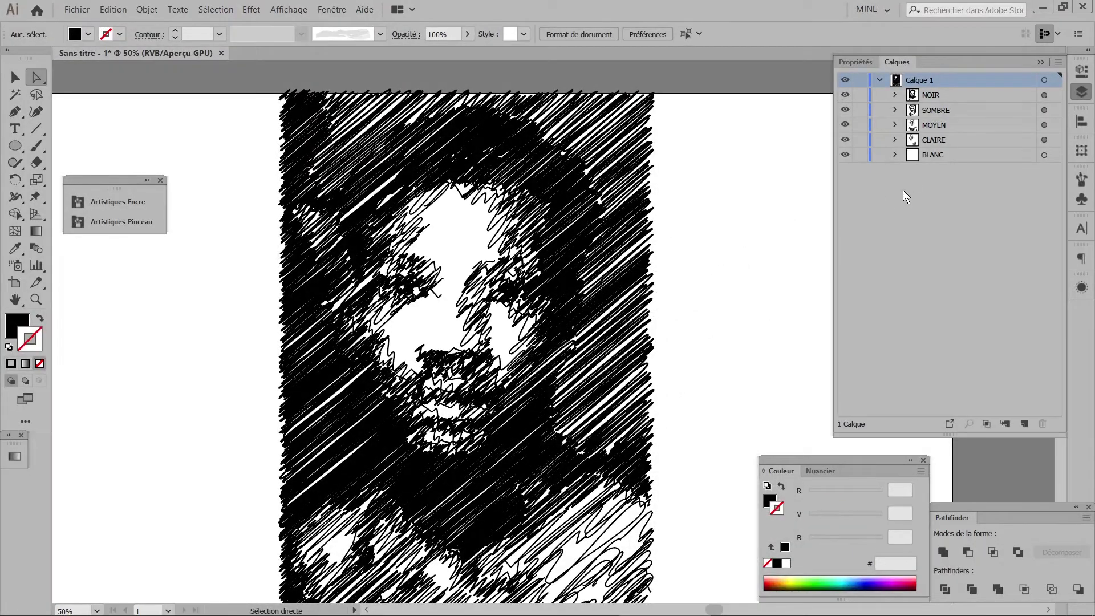
Step: Raise the dark tone group's Scribble spacing (Pas) from 2 px to 3 px
click(901, 213)
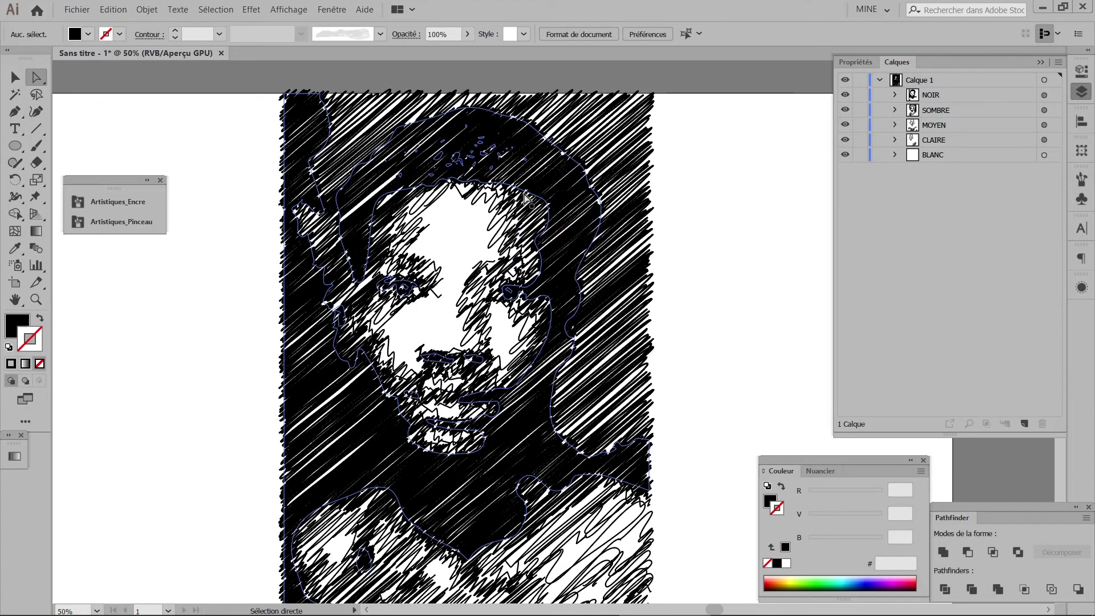
click(1043, 111)
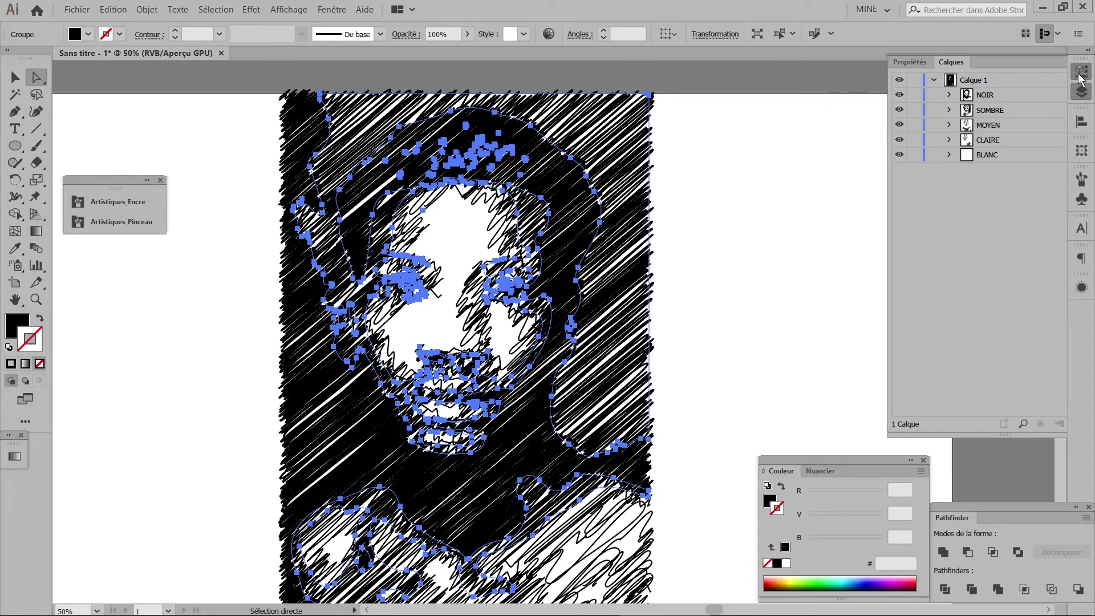
click(1079, 77)
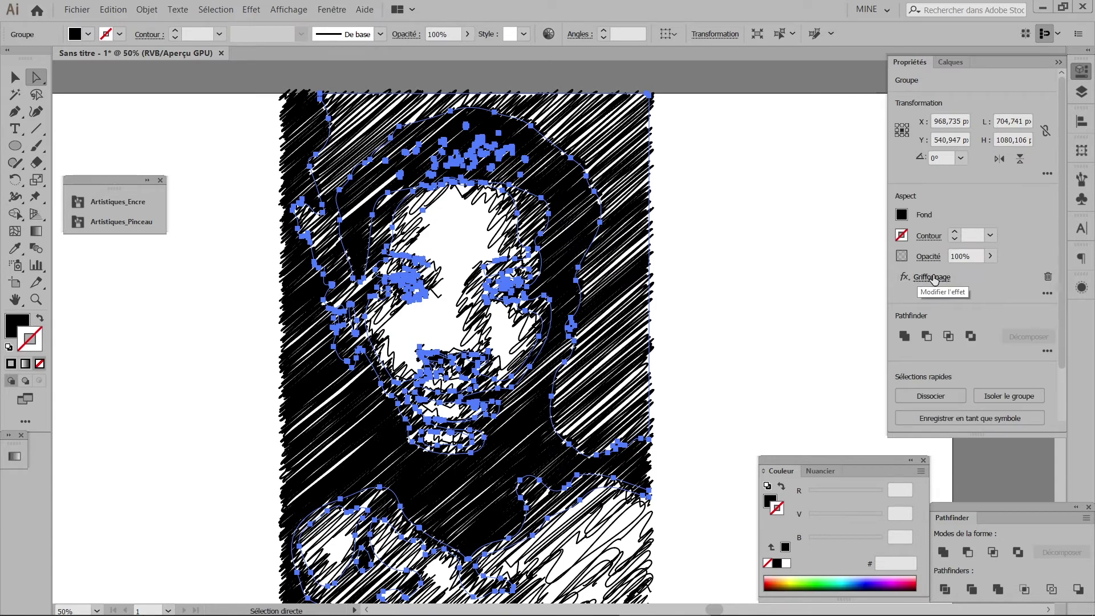
click(932, 277)
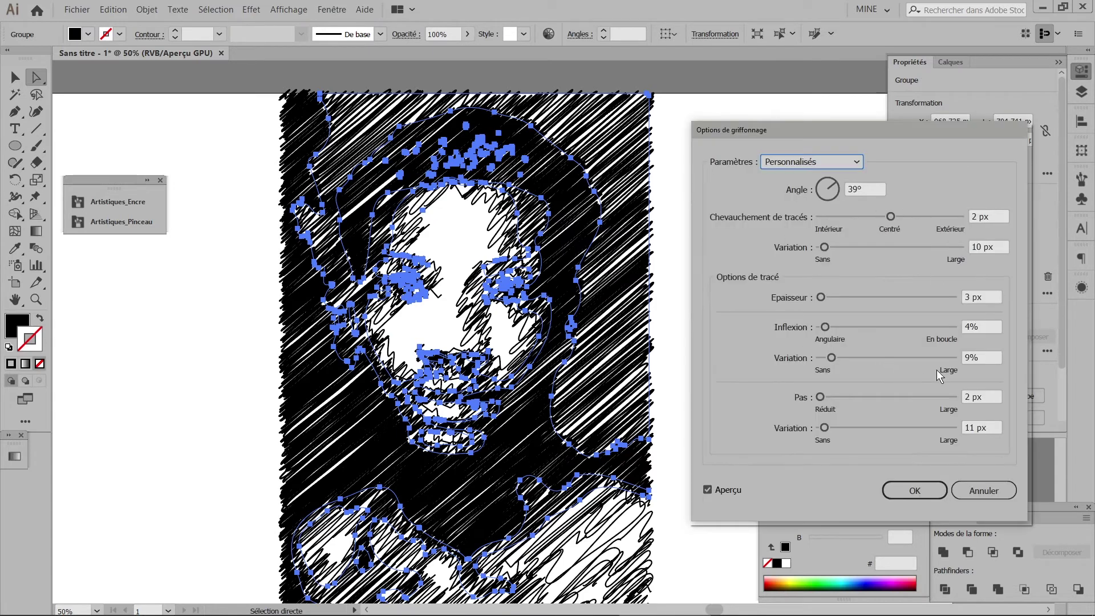
click(981, 396)
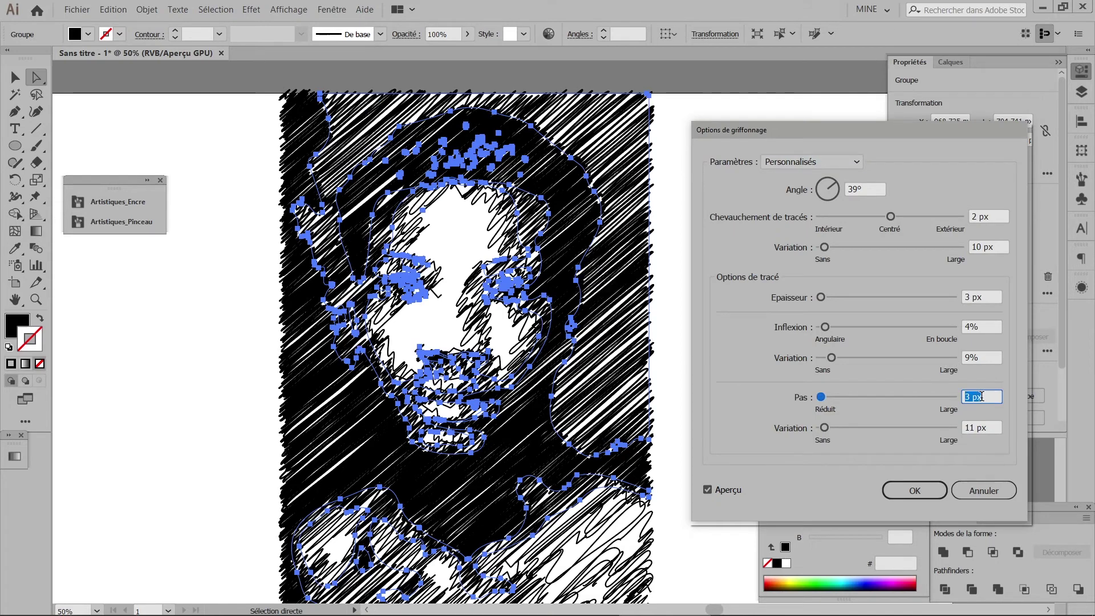
key(Up)
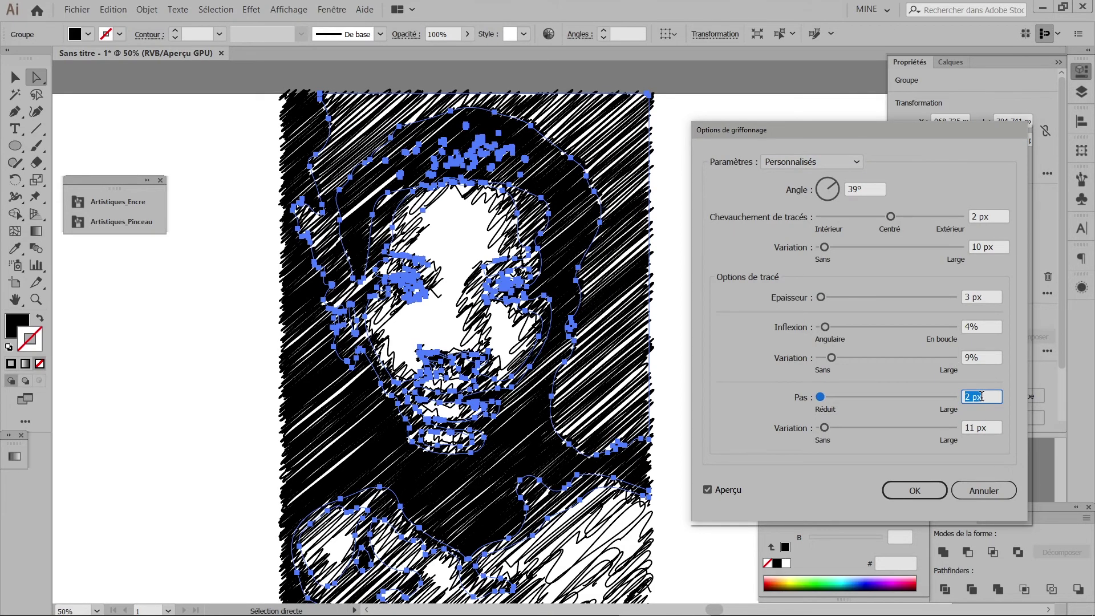
click(918, 489)
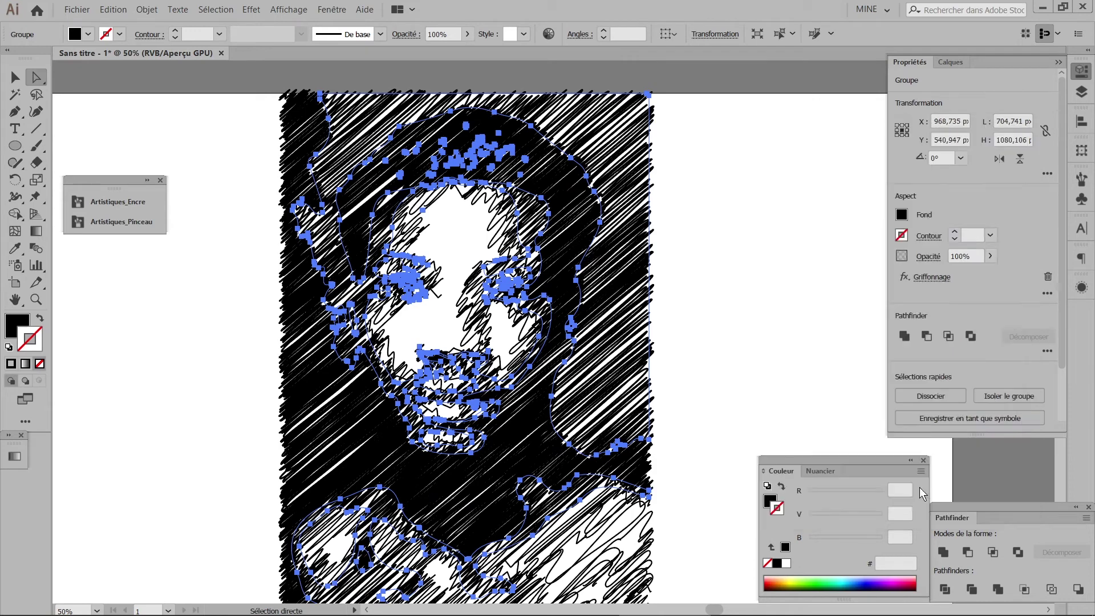
Step: Delete the Scribble effect from the group, undo once, and delete it again
click(1048, 276)
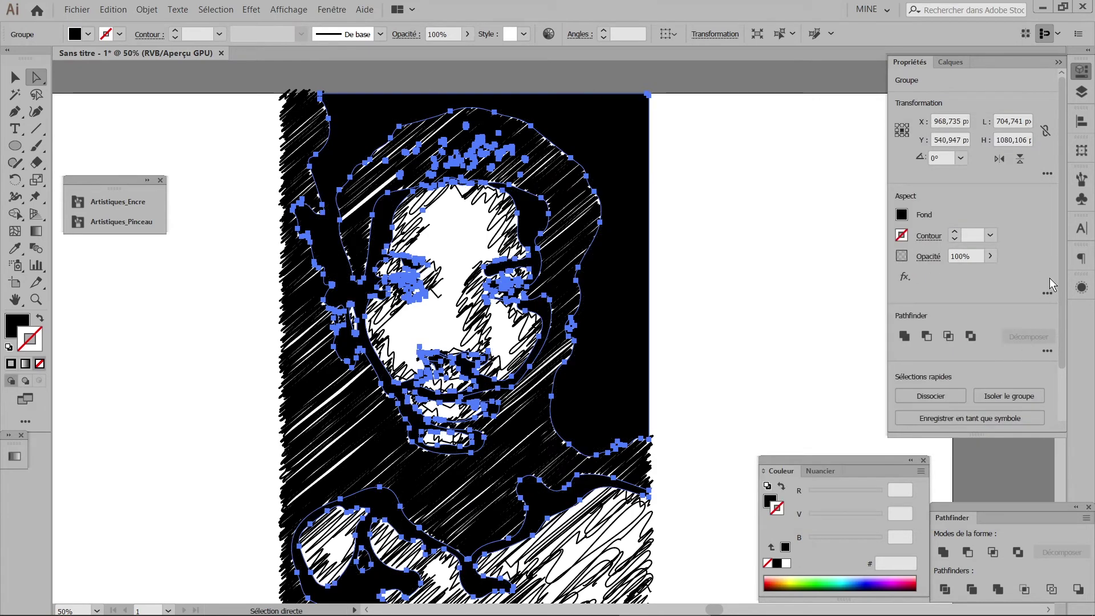
click(1083, 94)
key(ctrl+z)
click(1081, 70)
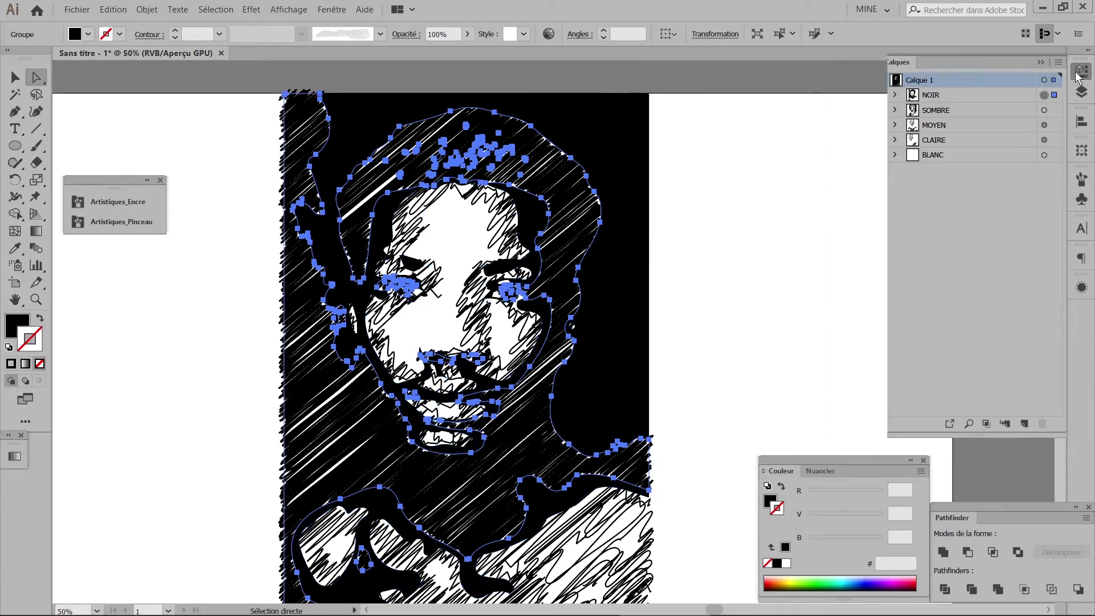
click(1047, 276)
Step: Reapply Effet > Spécial > Griffonnage to NOIR with a 5 px stroke width
click(1081, 92)
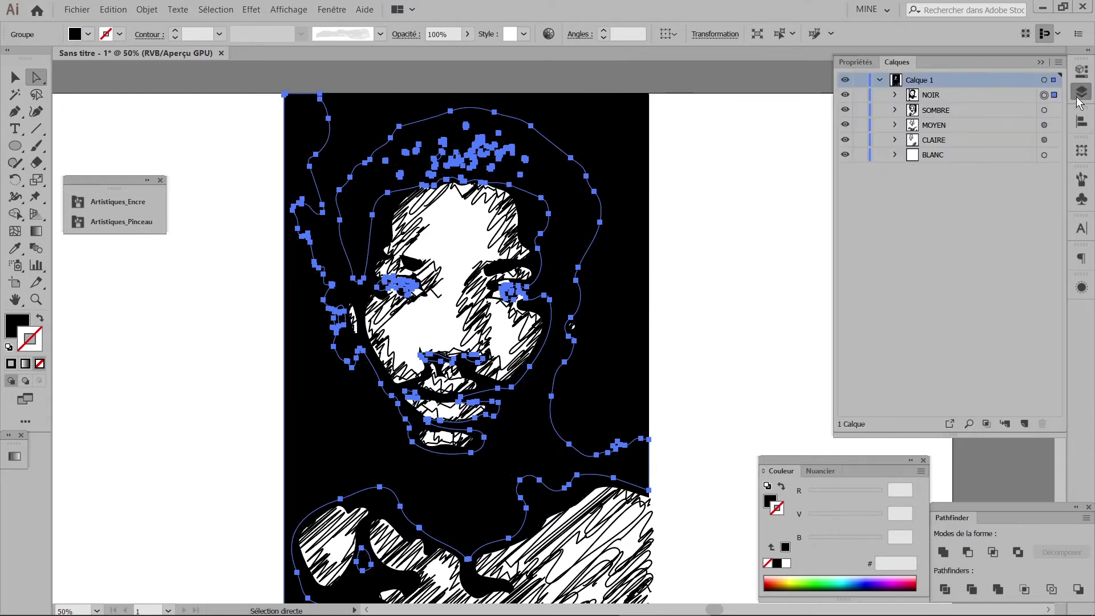
click(1044, 125)
click(1044, 155)
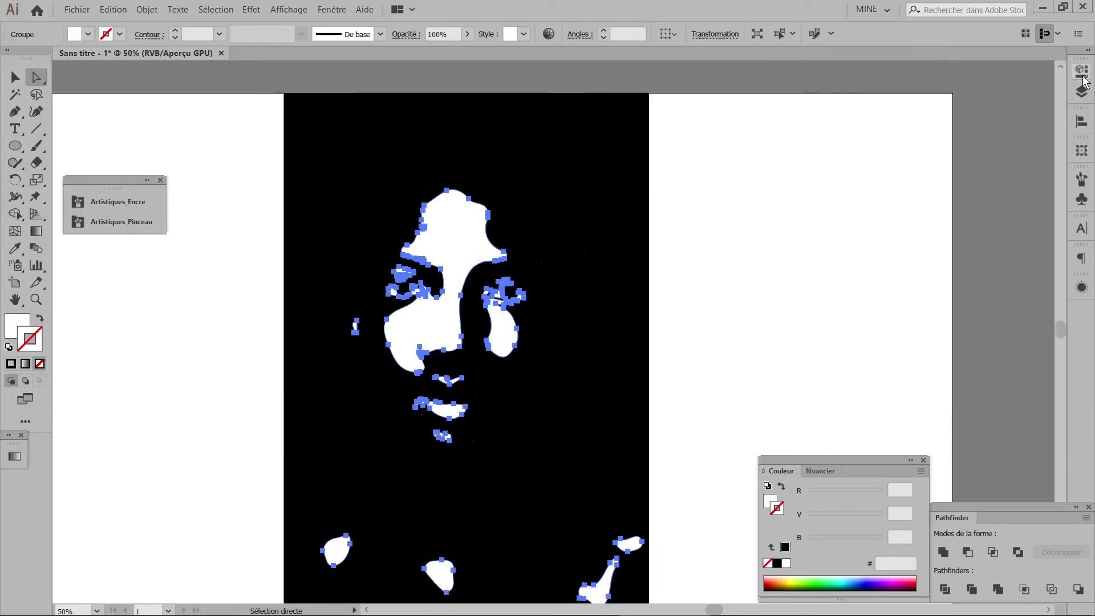
click(1044, 95)
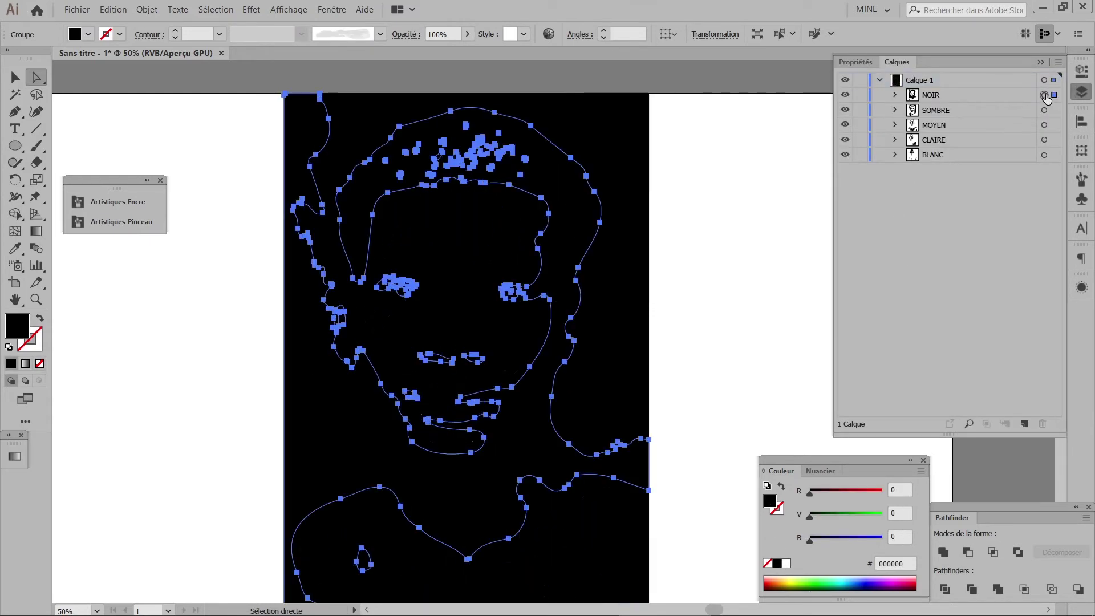
click(257, 12)
mouse_move(267, 139)
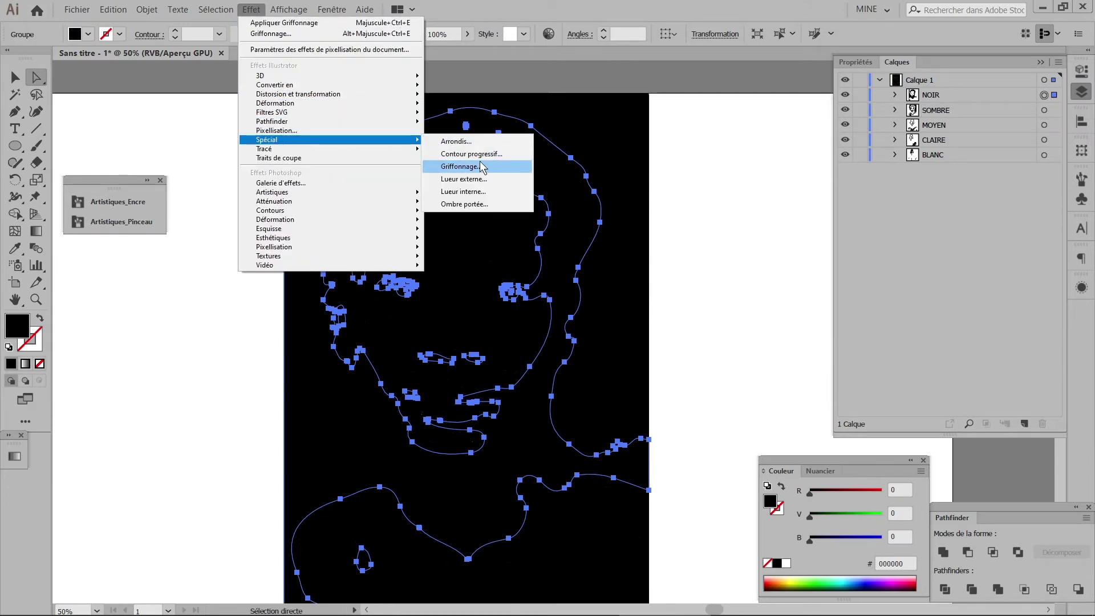
click(481, 166)
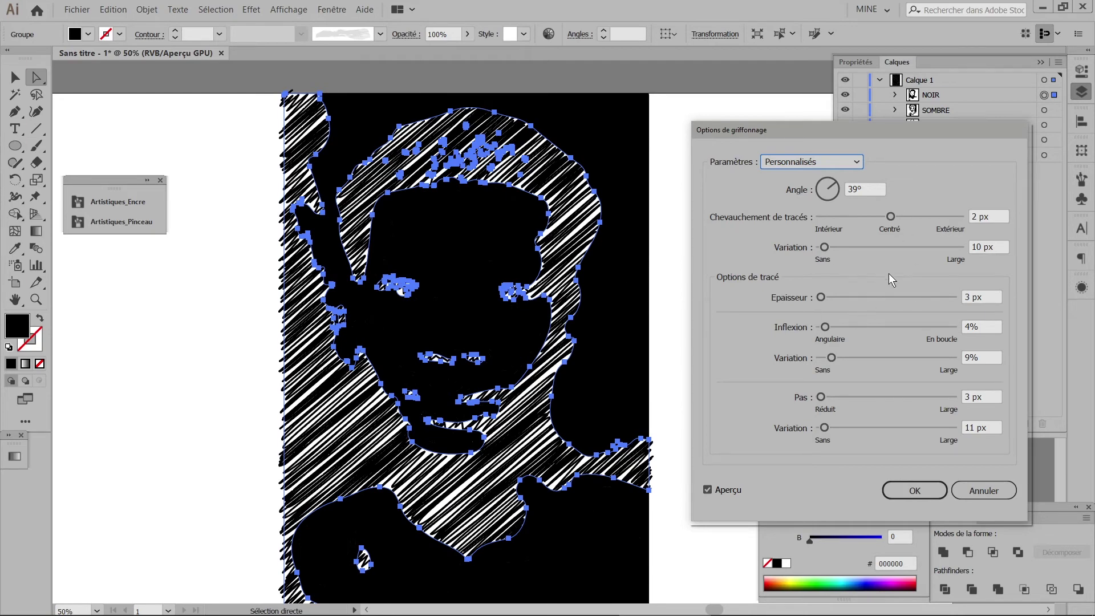
click(983, 297)
key(Up)
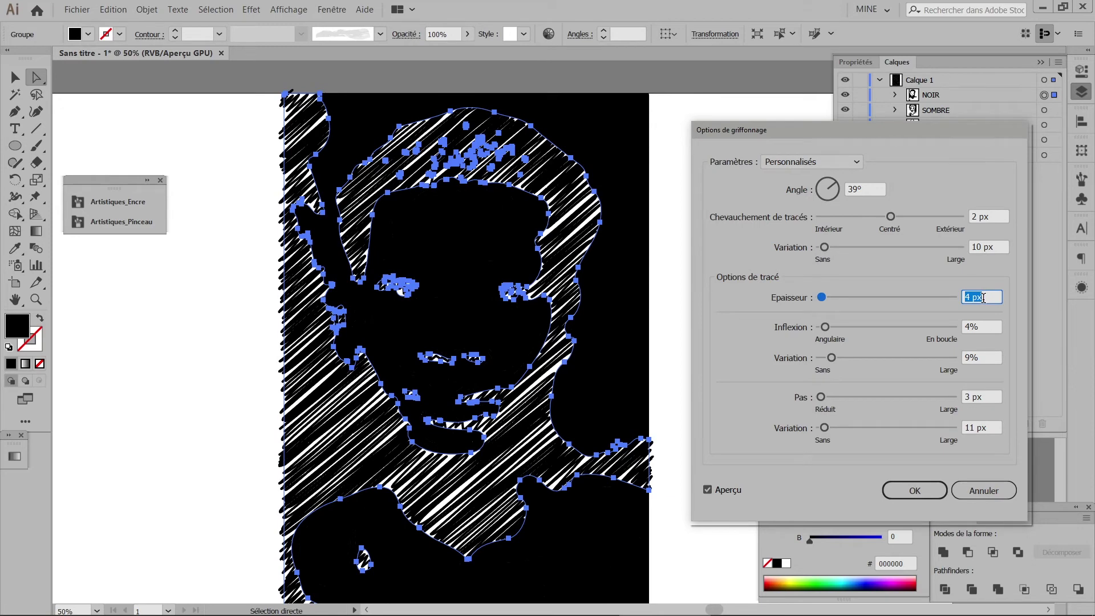
key(Up)
click(914, 490)
Step: Apply the Scribble effect to the SOMBRE and MOYEN tone groups
click(1044, 110)
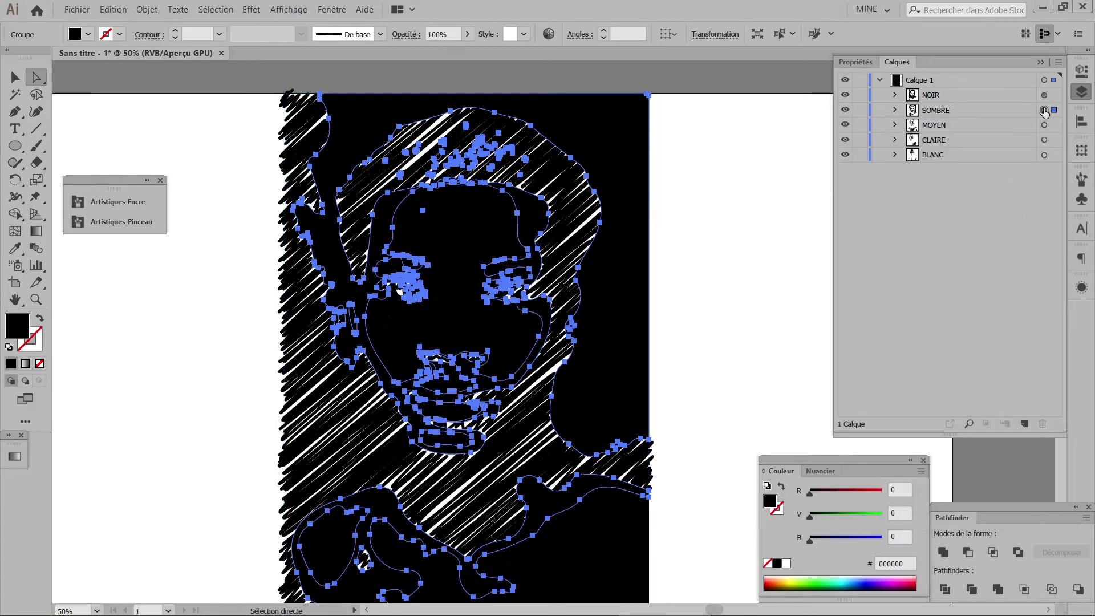
click(252, 9)
mouse_move(267, 139)
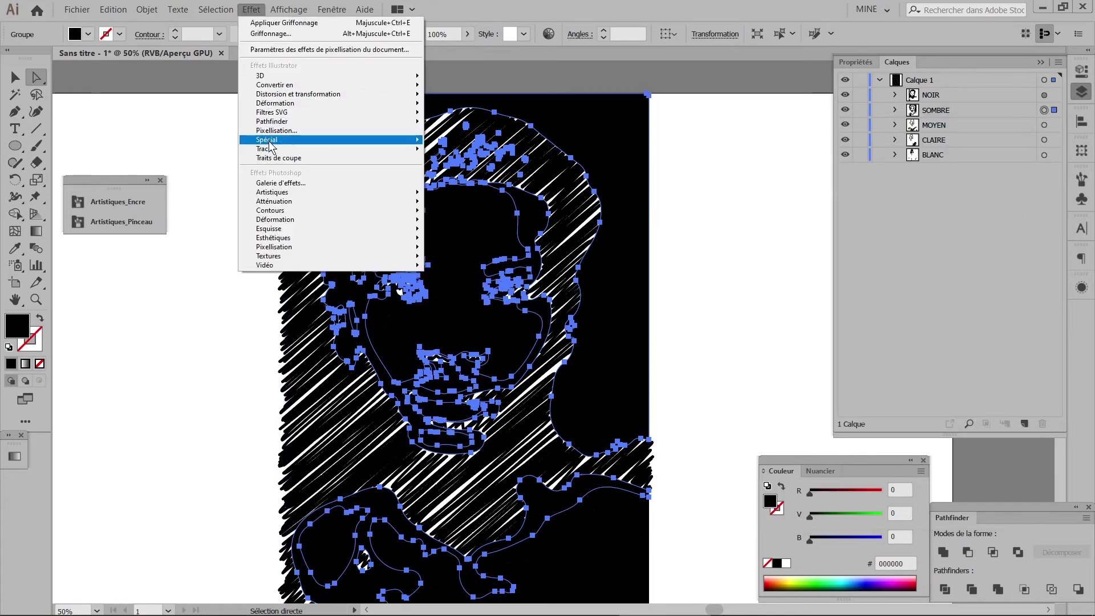
click(473, 167)
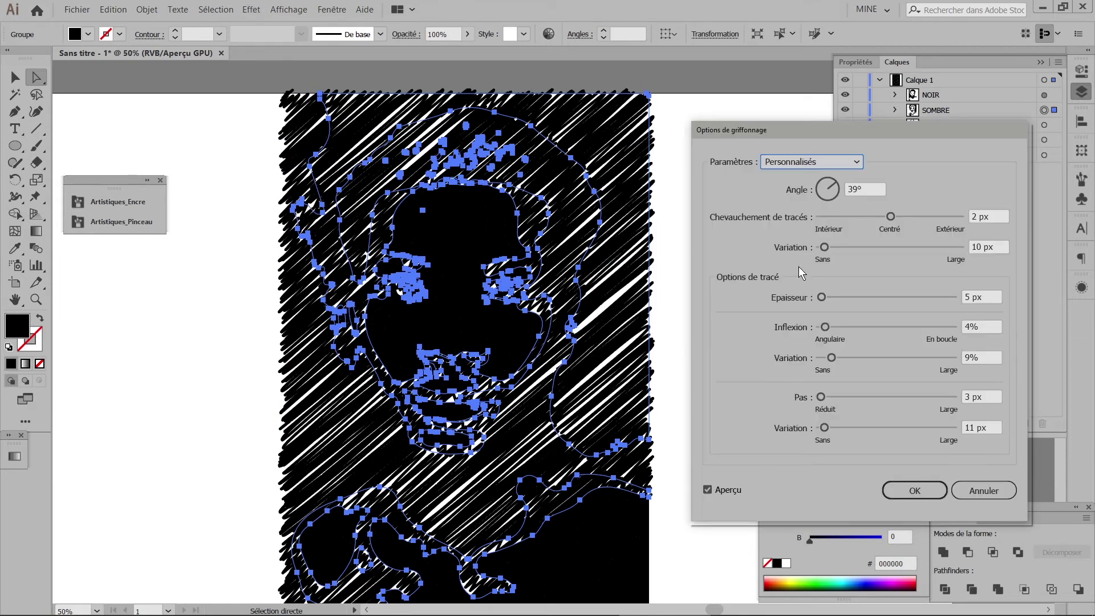
click(914, 490)
click(1044, 125)
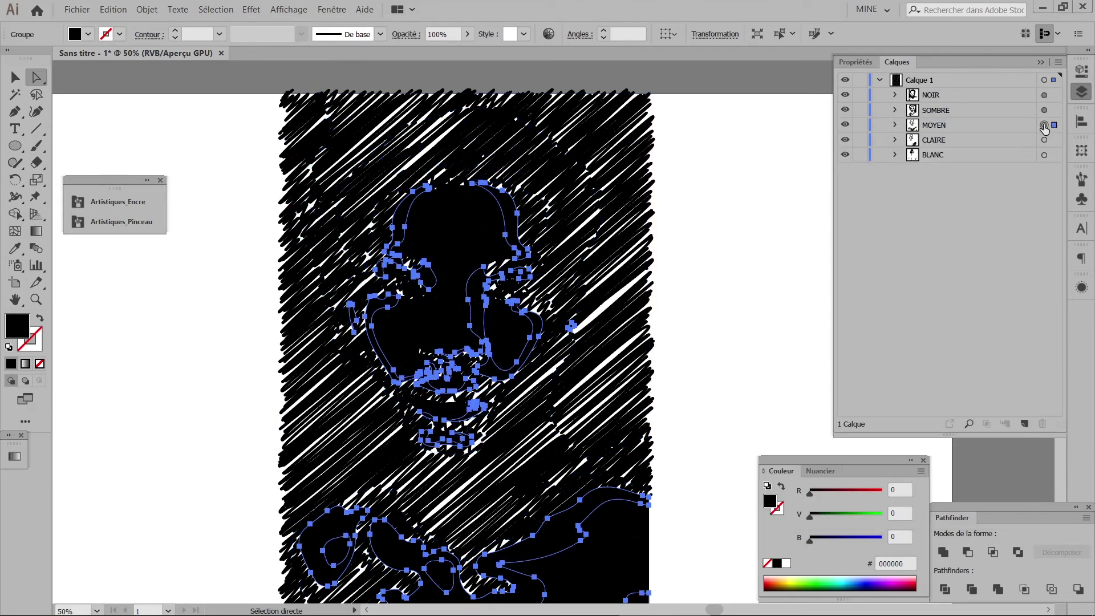
click(216, 10)
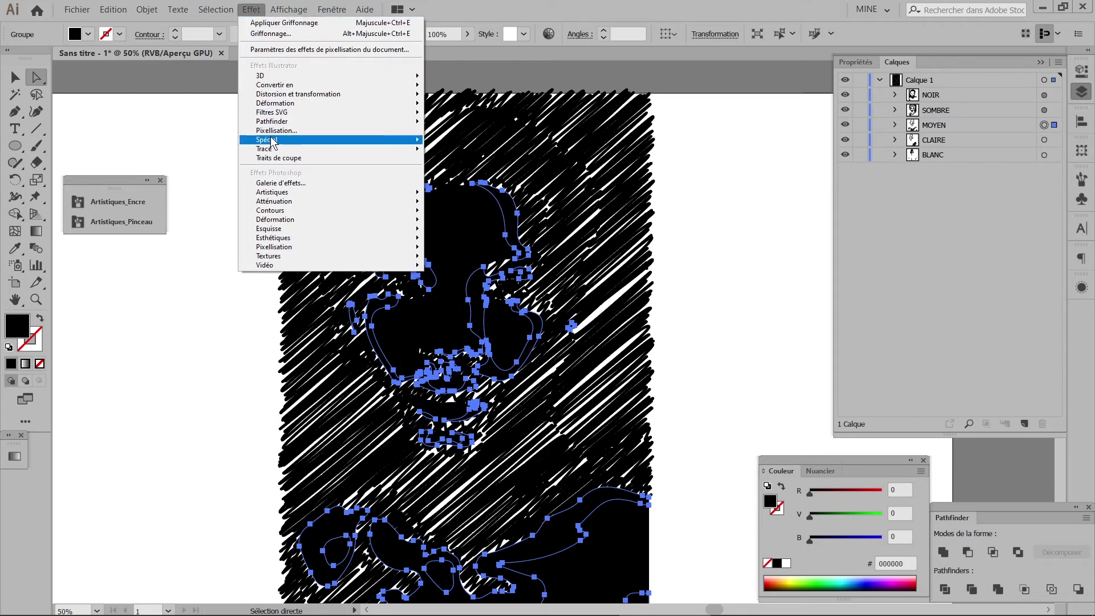
mouse_move(266, 139)
click(456, 158)
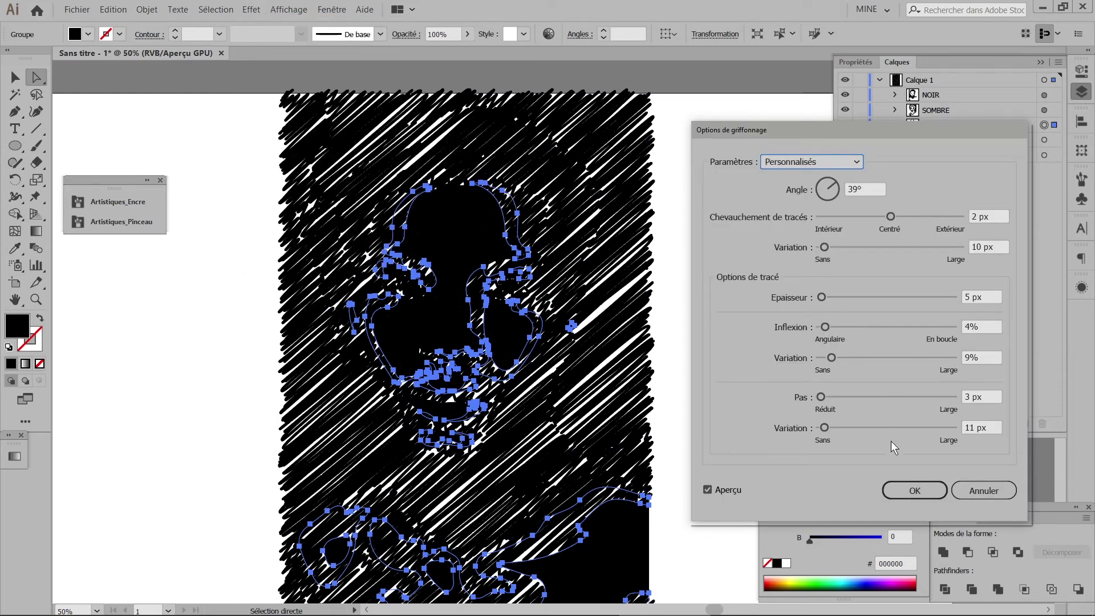
click(903, 491)
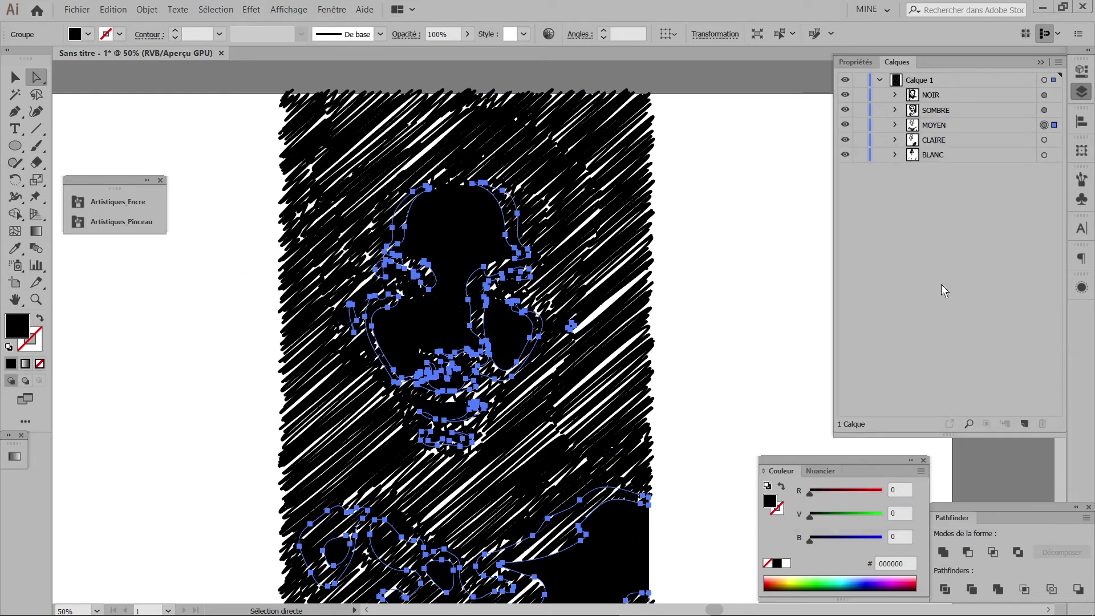
Step: Apply the Scribble effect to CLAIRE and fill the BLANC shapes white (FFFFFF)
click(1044, 140)
click(251, 10)
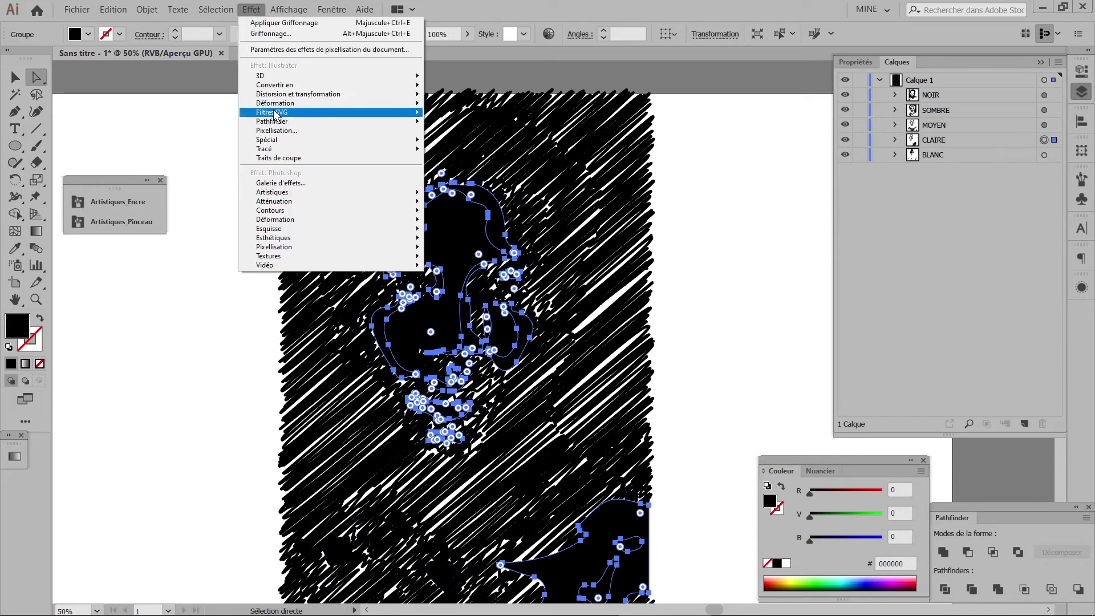
mouse_move(265, 148)
click(486, 172)
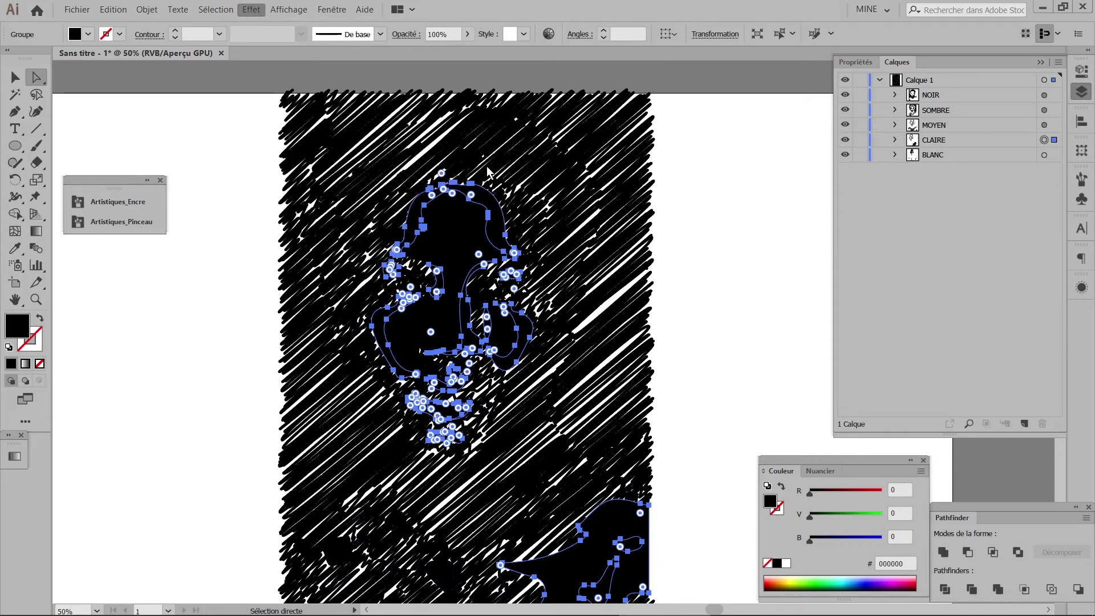
click(902, 492)
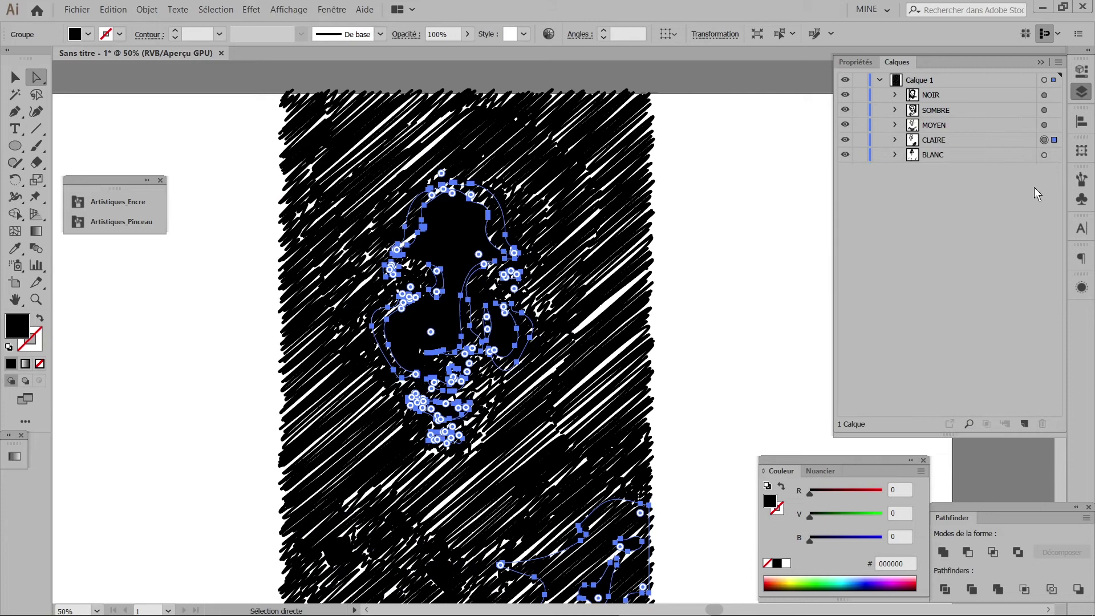
click(1044, 155)
click(786, 563)
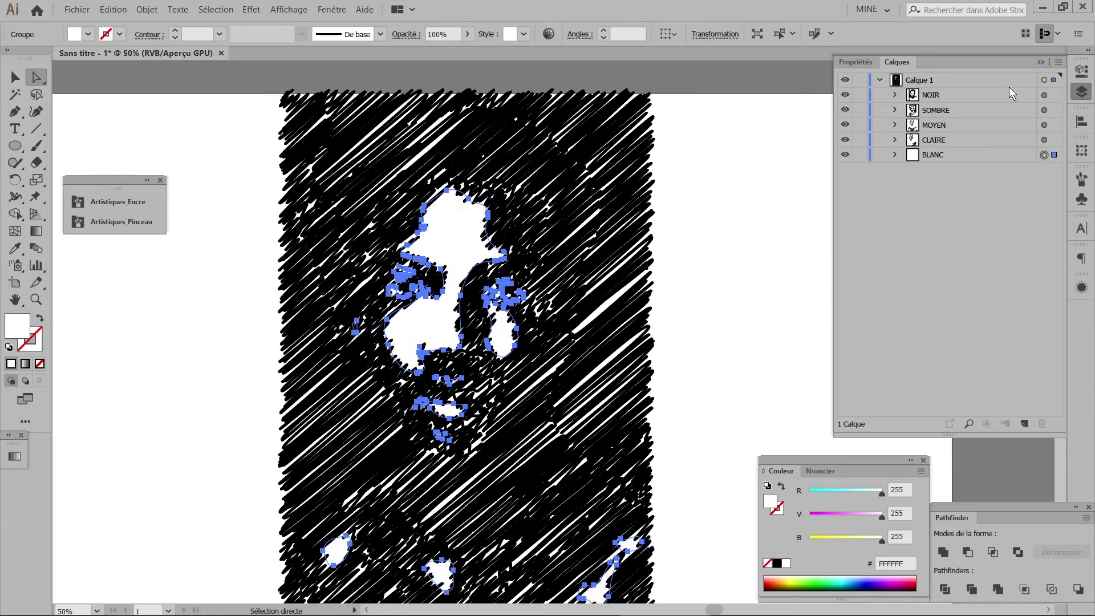
Step: Run Objet > Décomposer l'aspect on NOIR, SOMBRE, MOYEN and CLAIRE to expand each into paths
click(1044, 95)
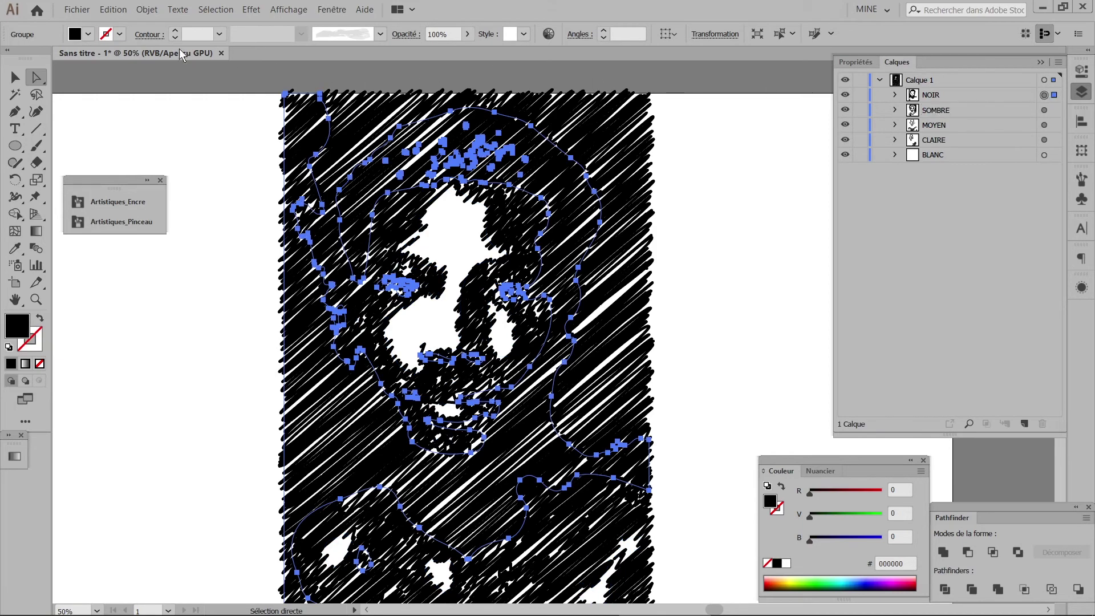
click(143, 9)
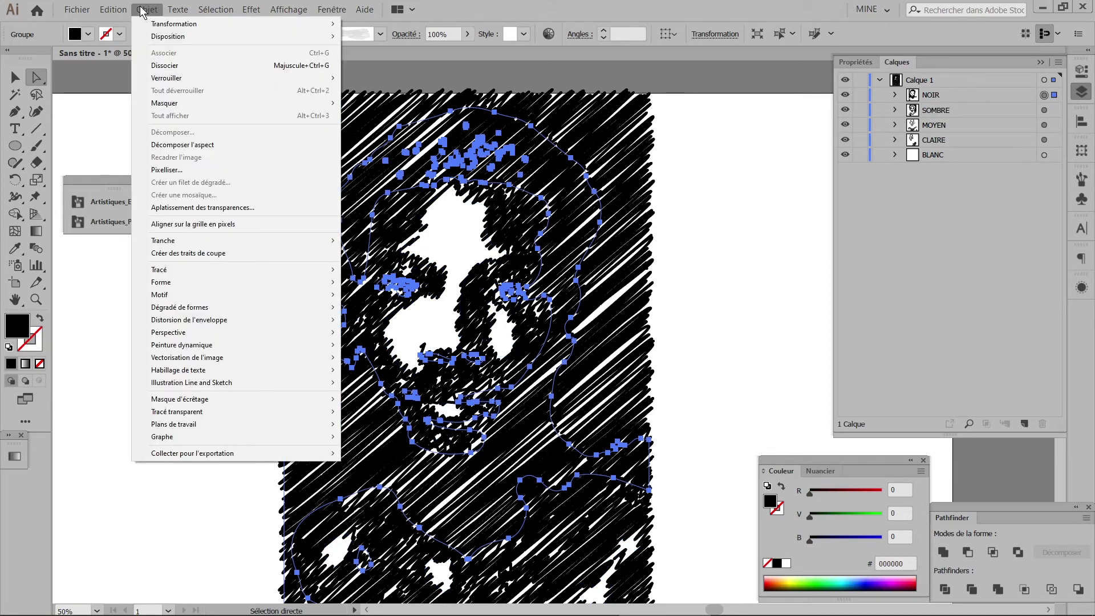
click(154, 147)
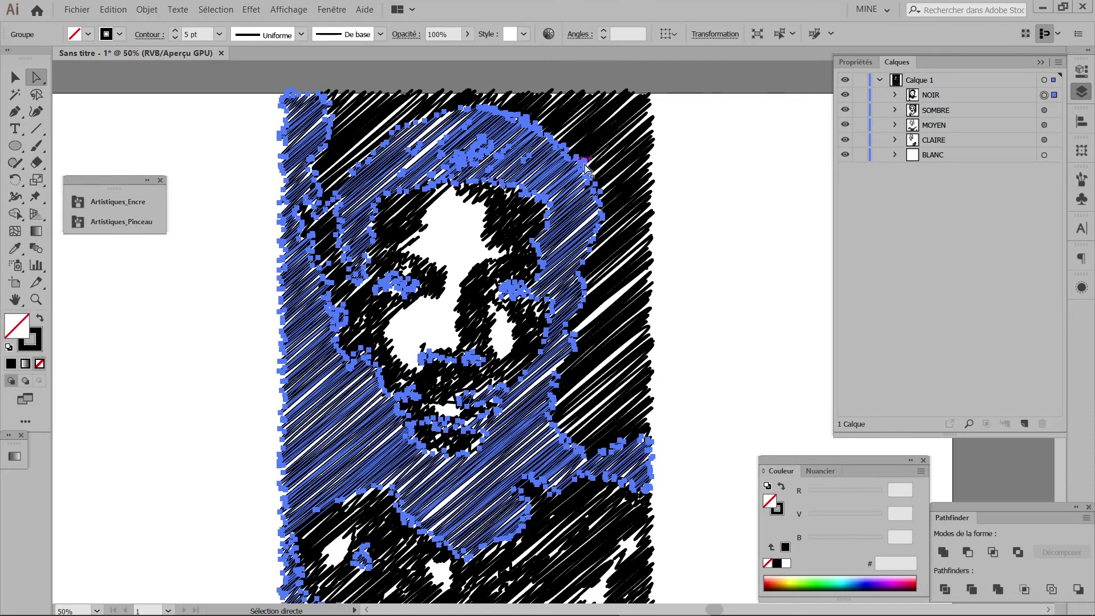
click(1044, 111)
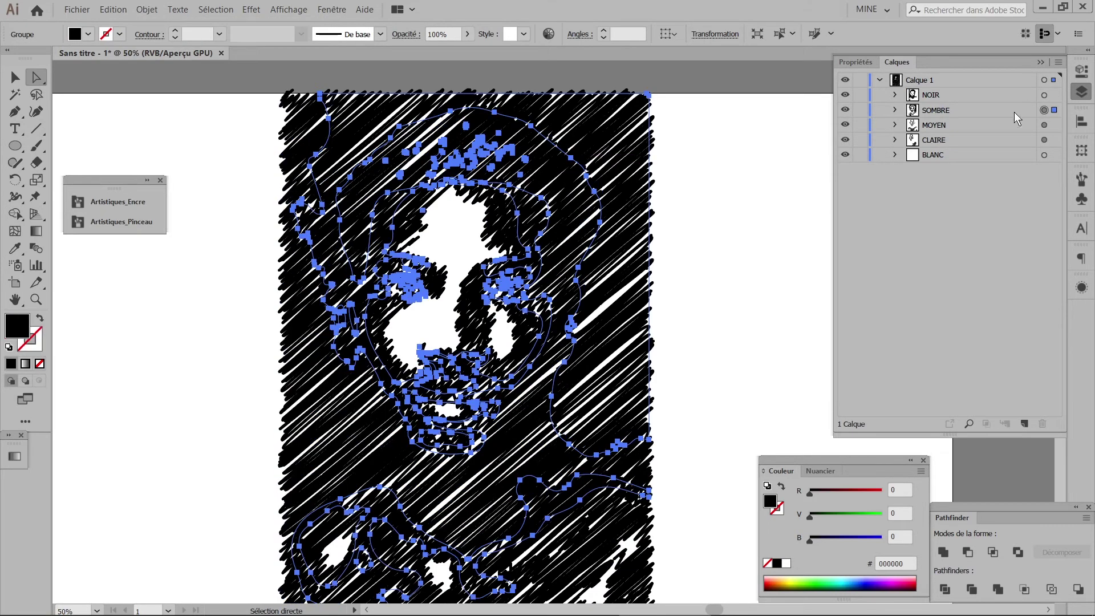
click(146, 10)
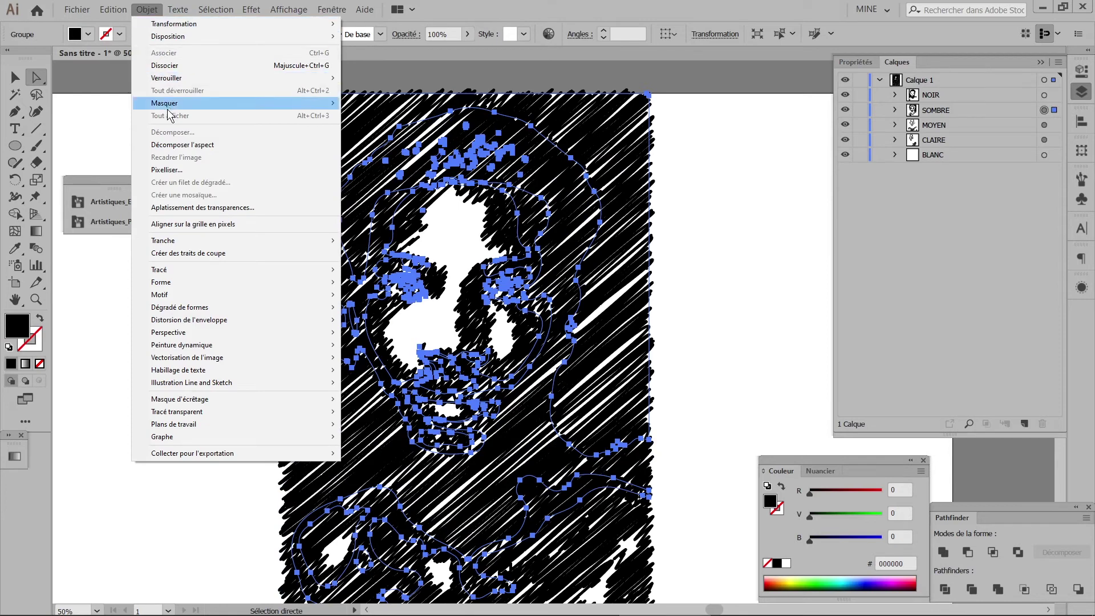
click(170, 143)
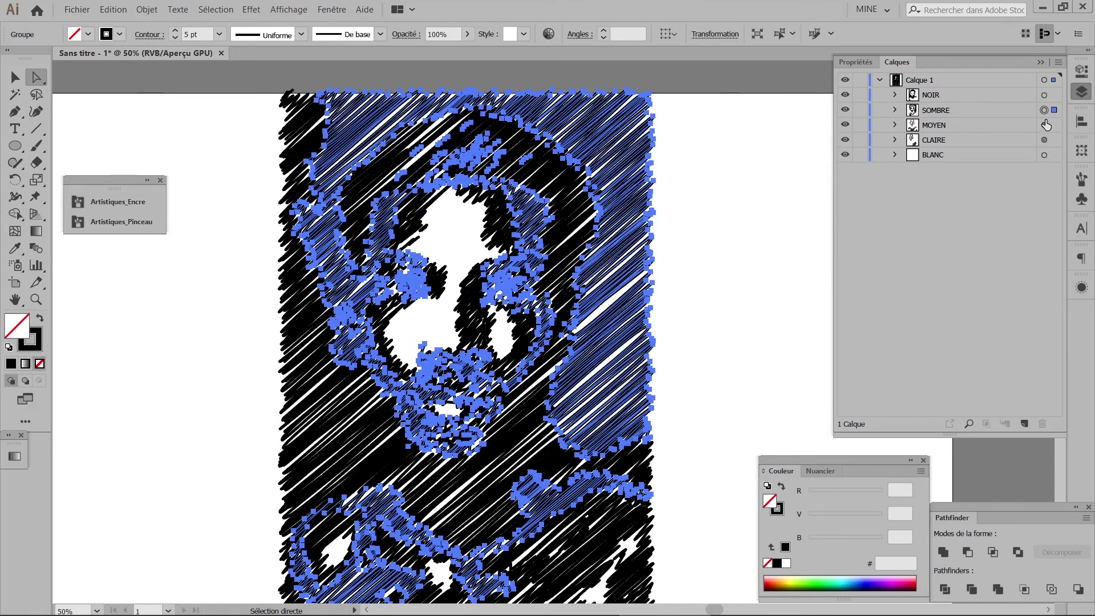
click(1044, 125)
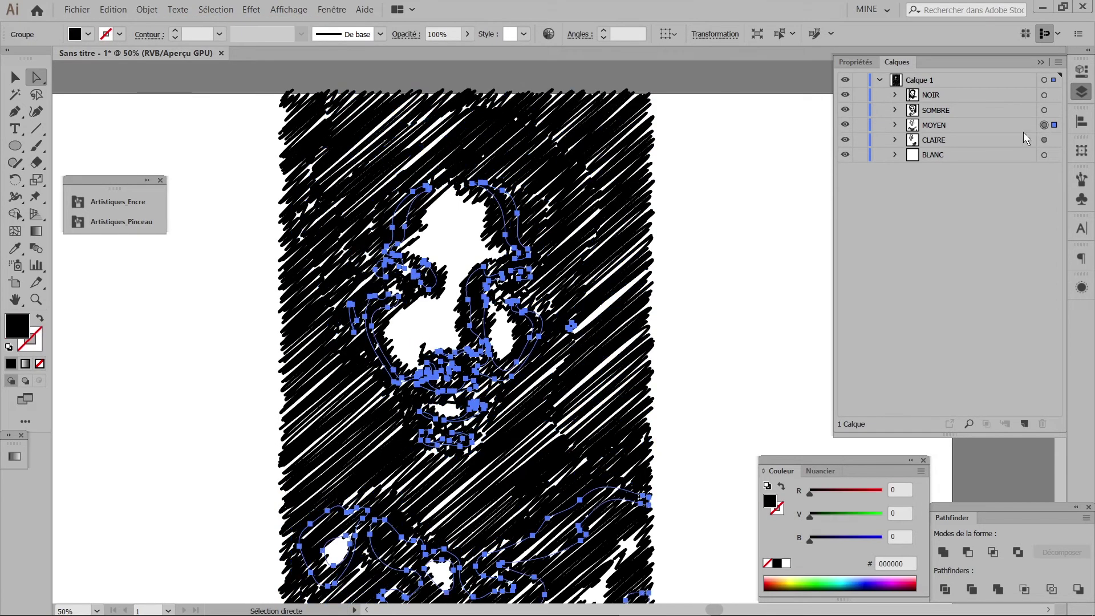
click(146, 9)
click(179, 145)
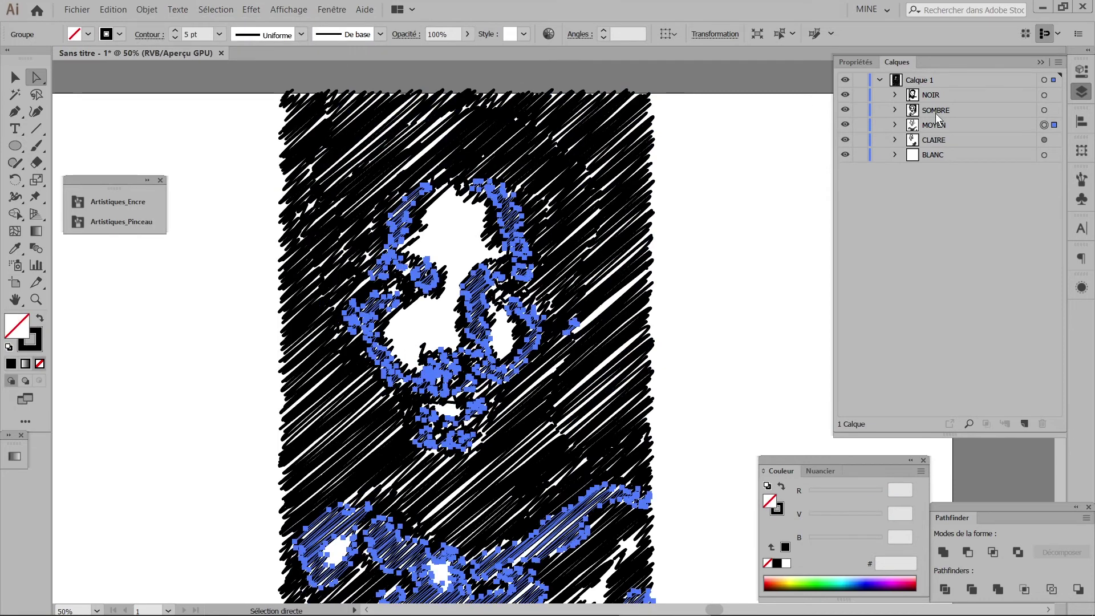
click(1044, 139)
click(146, 9)
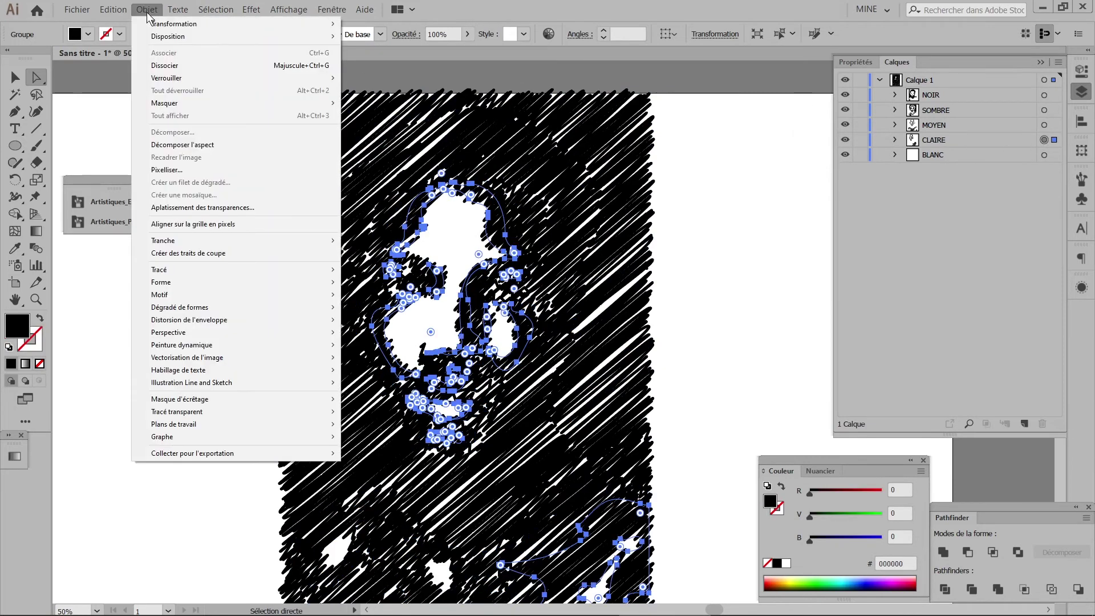
click(174, 145)
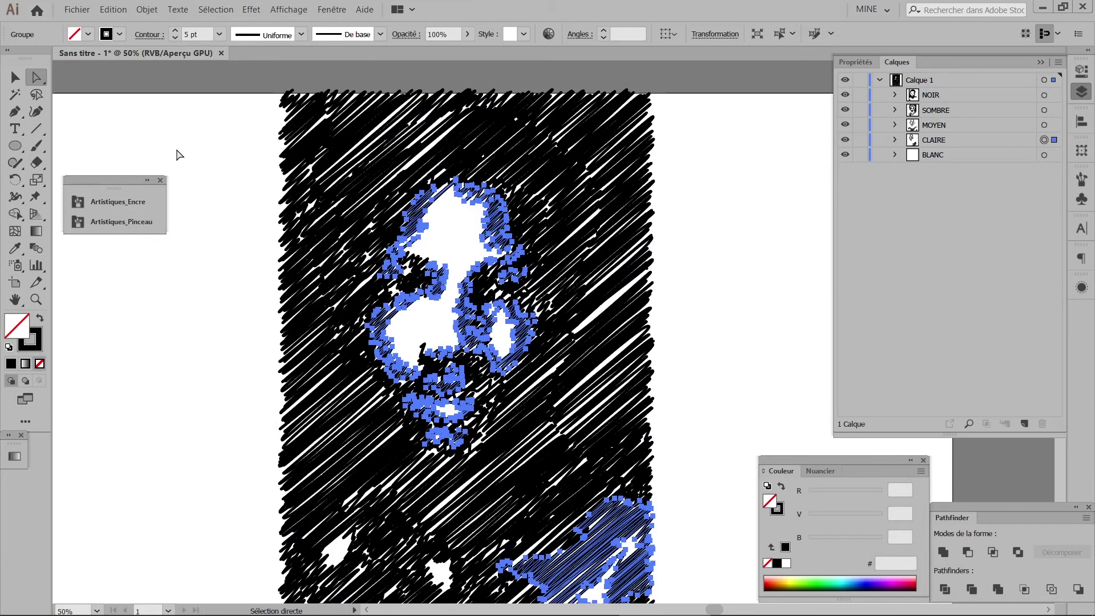
Step: Stroke NOIR's expanded hatching with the Artistiques_Pinceau 'Pinceau - rapide 1' brush at 1 pt
click(1044, 95)
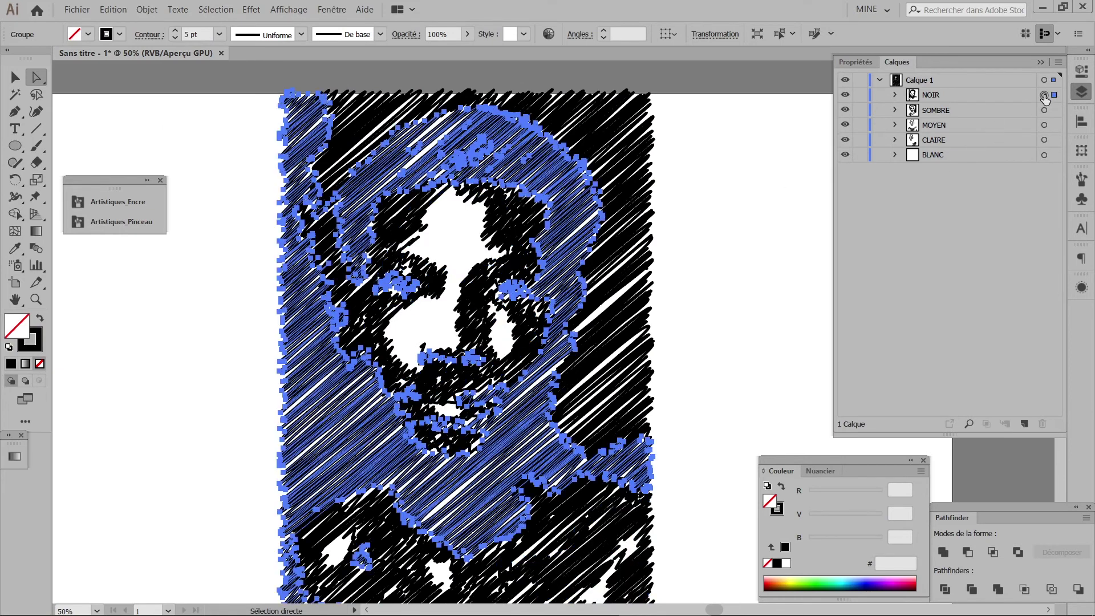
click(120, 203)
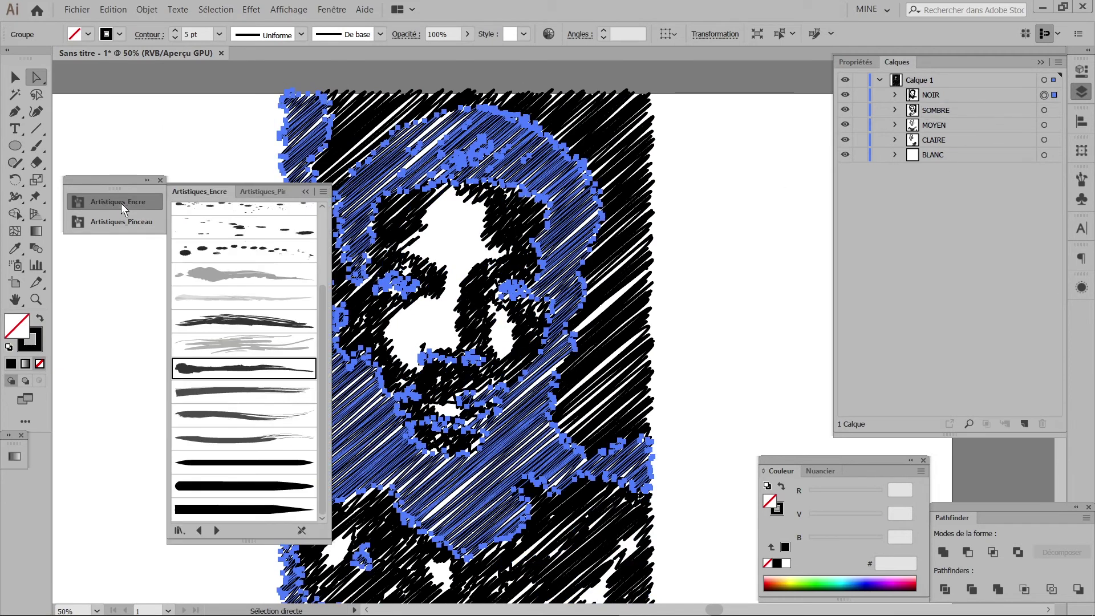
click(118, 221)
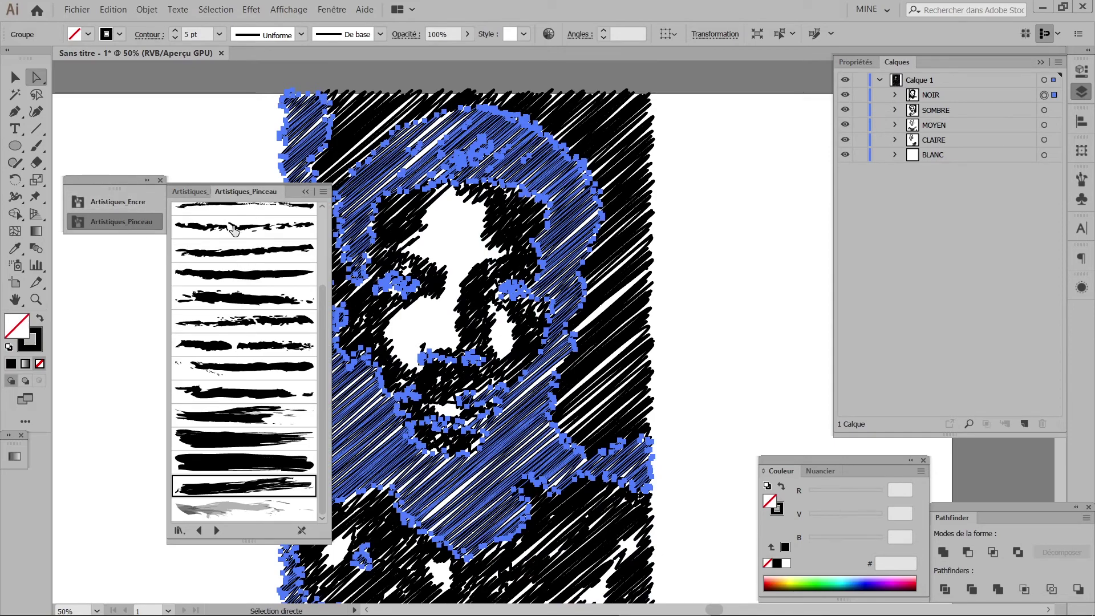
click(147, 180)
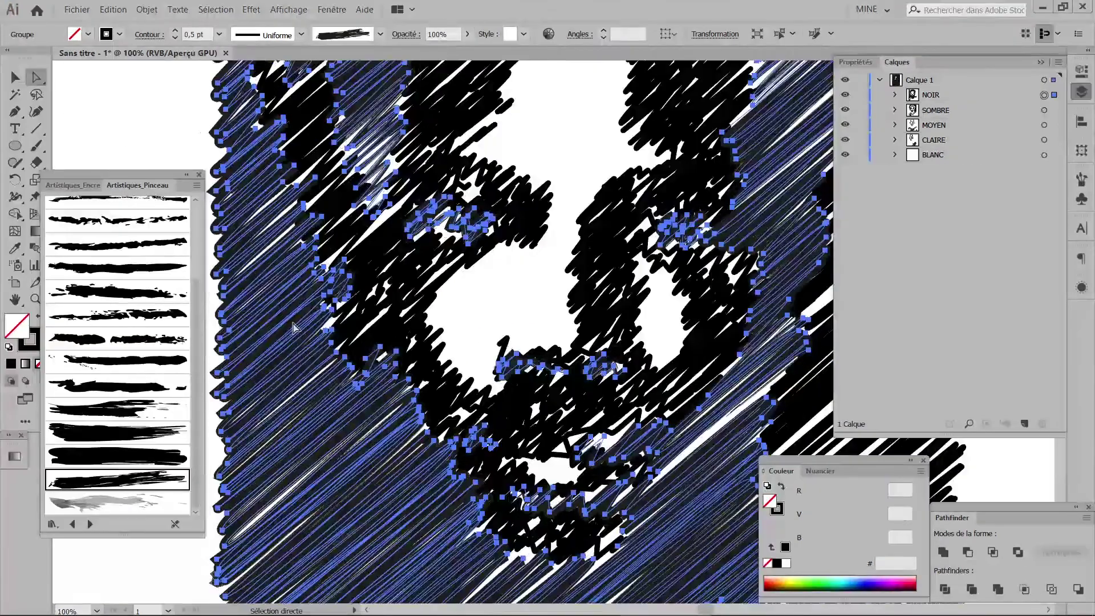
click(128, 409)
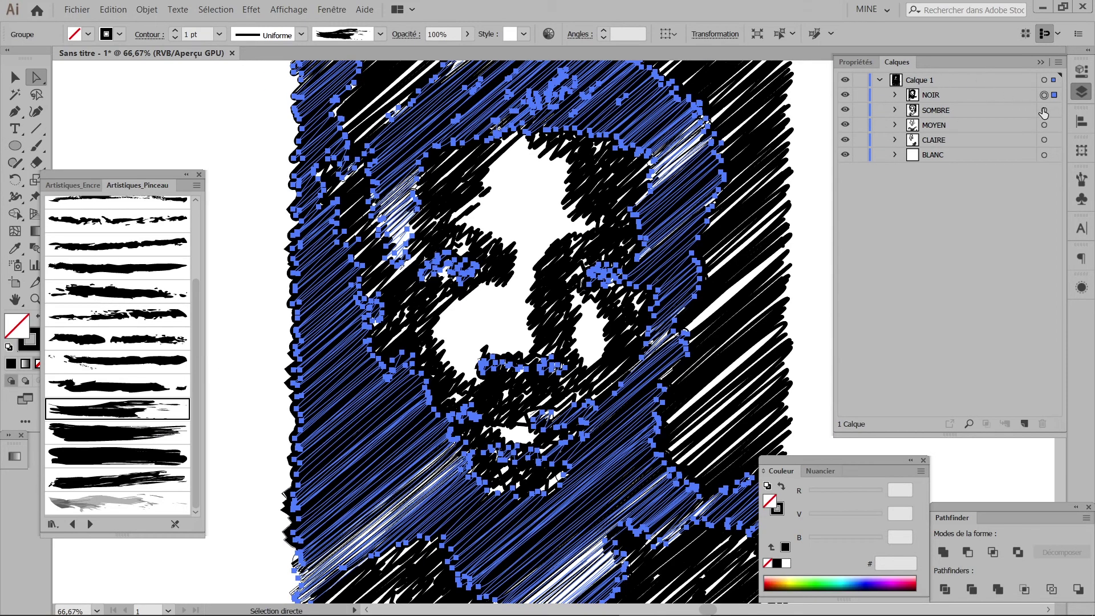
Step: Give SOMBRE, MOYEN and CLAIRE the same paintbrush at 0,75, 0,5 and 0,25 pt
click(1043, 111)
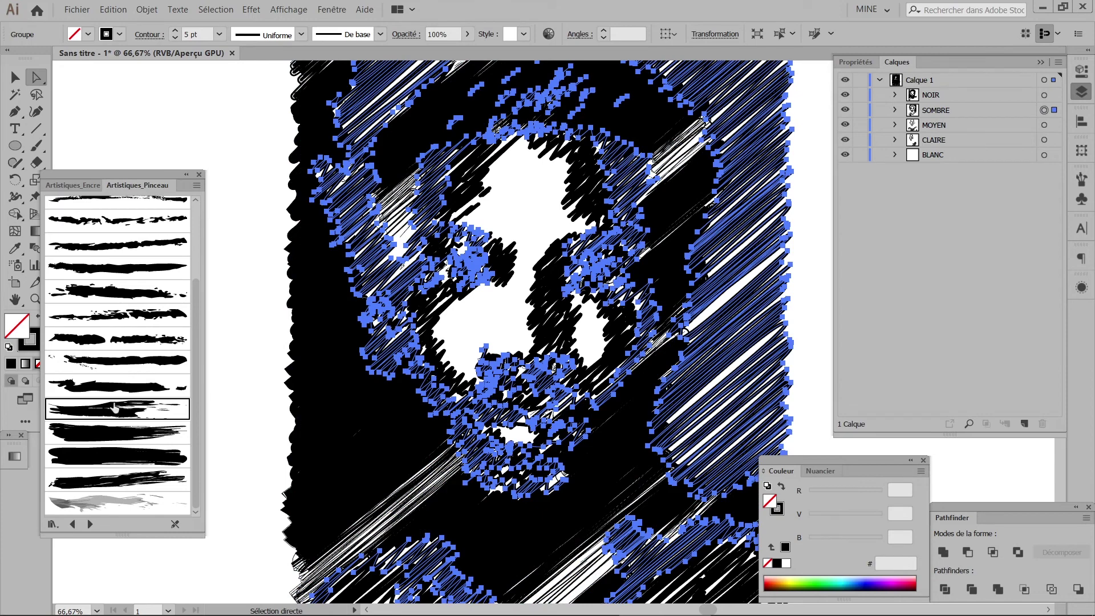
click(114, 407)
click(219, 34)
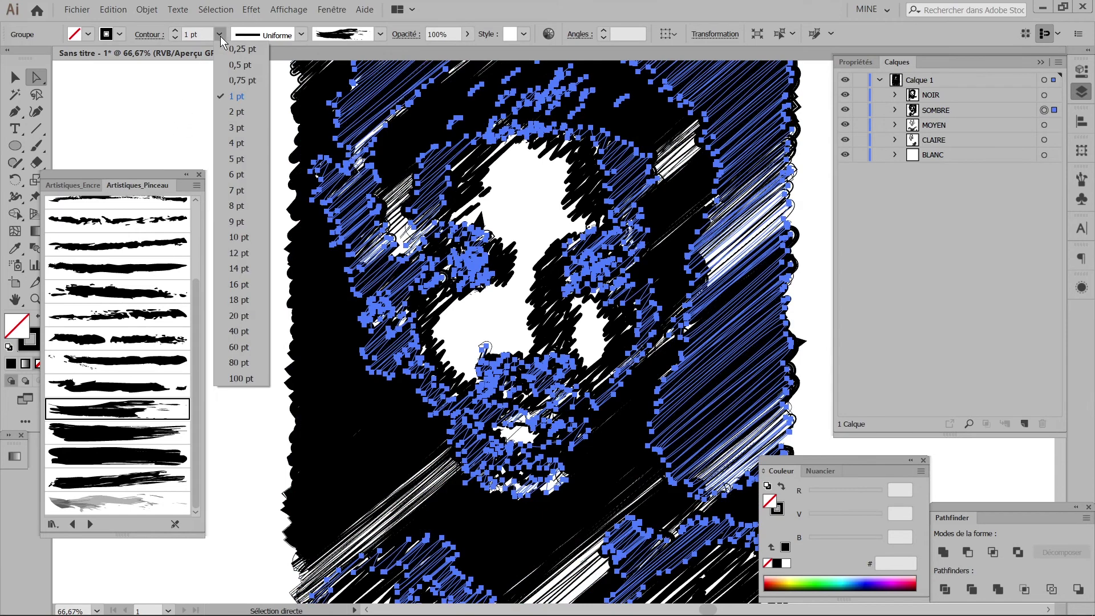
click(237, 80)
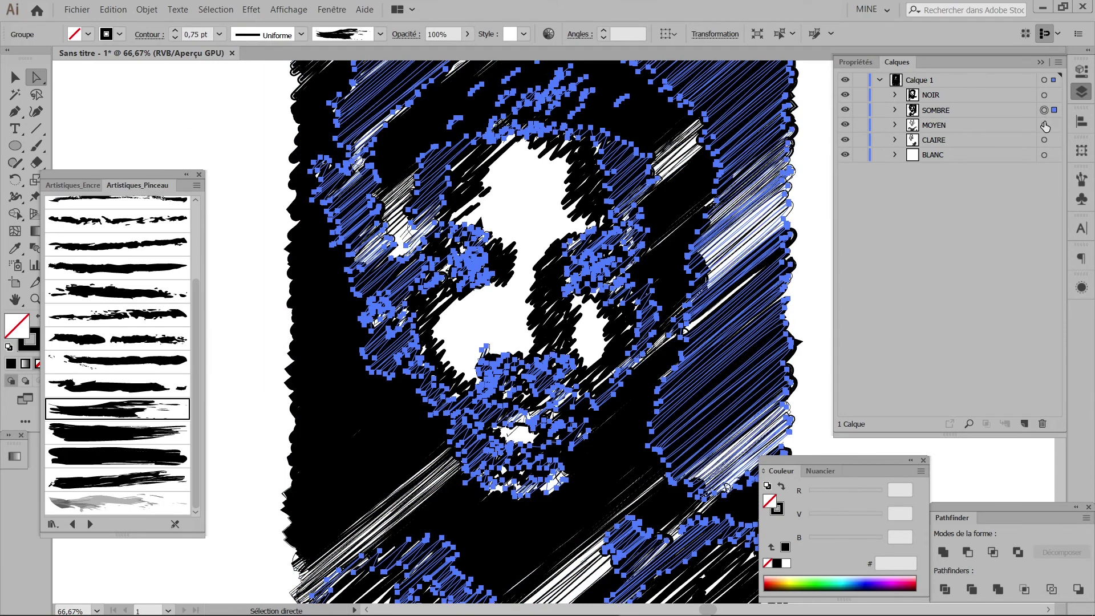
click(1044, 124)
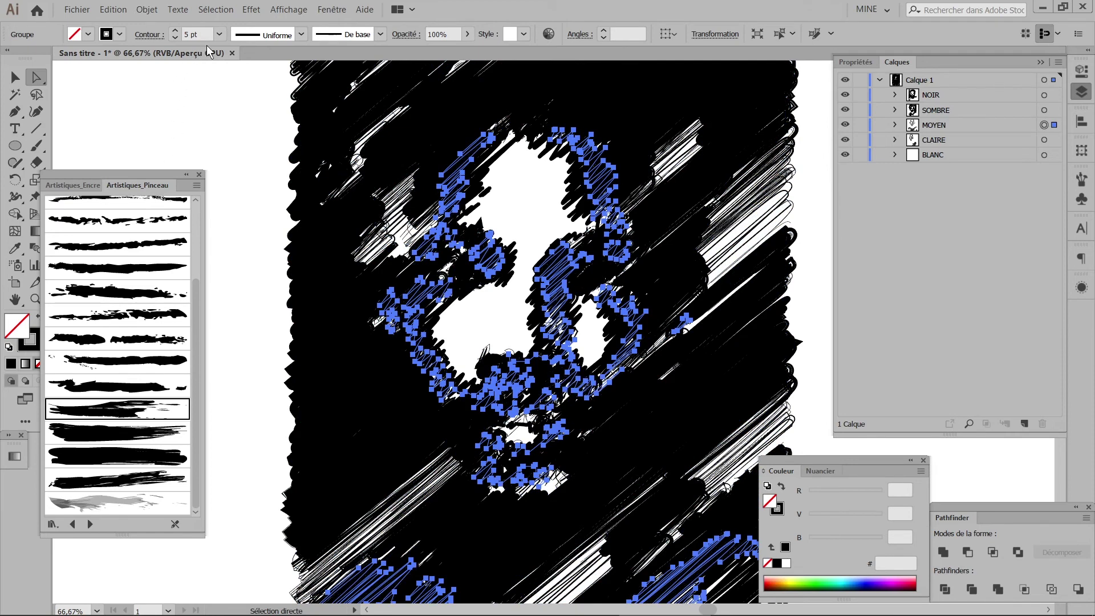
click(219, 35)
click(242, 71)
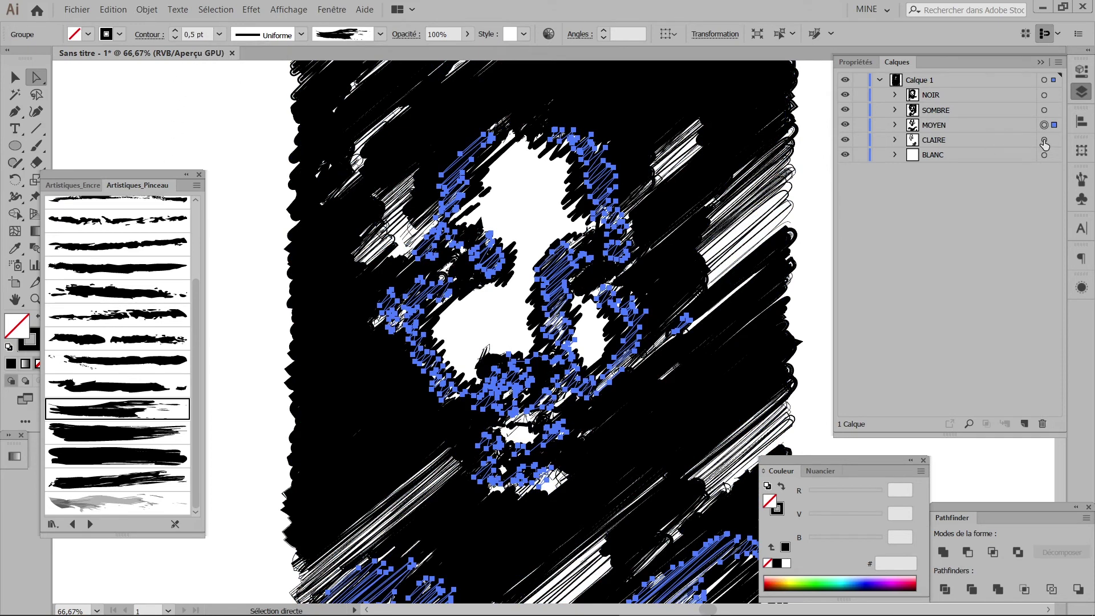
click(1044, 141)
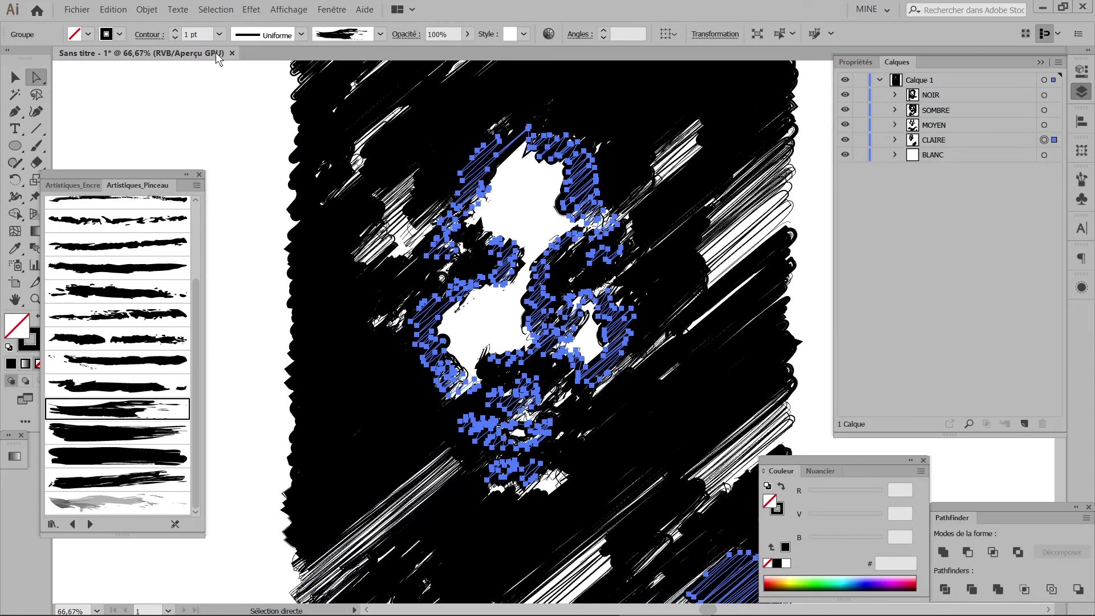
click(220, 35)
click(232, 52)
Step: Set the NOIR layer's hatching stroke weight to 0,85 pt
click(249, 274)
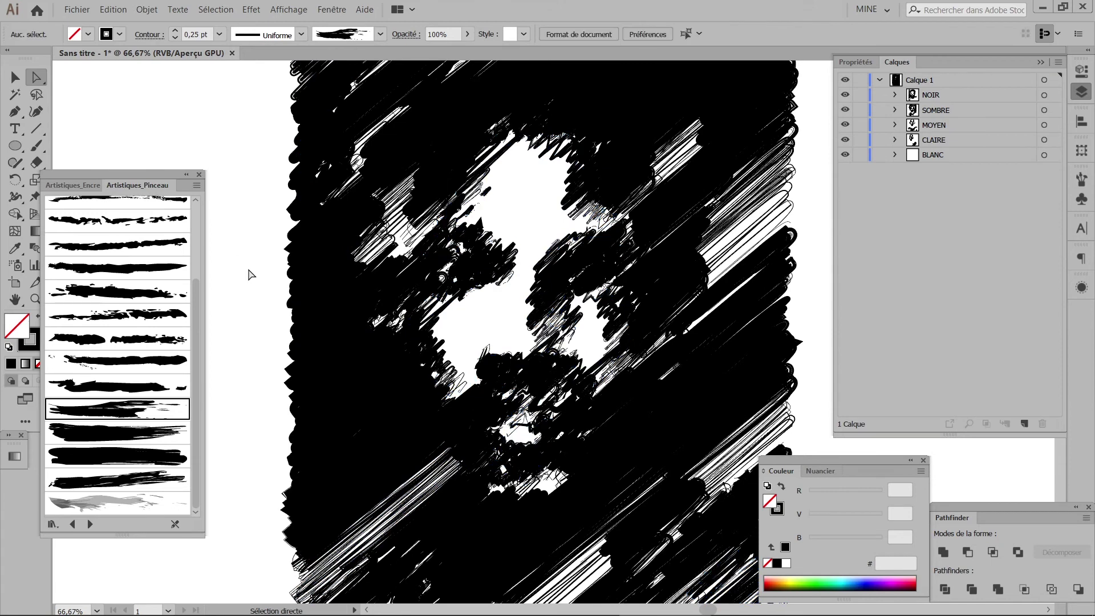
alt+scroll(249, 275, down, 1)
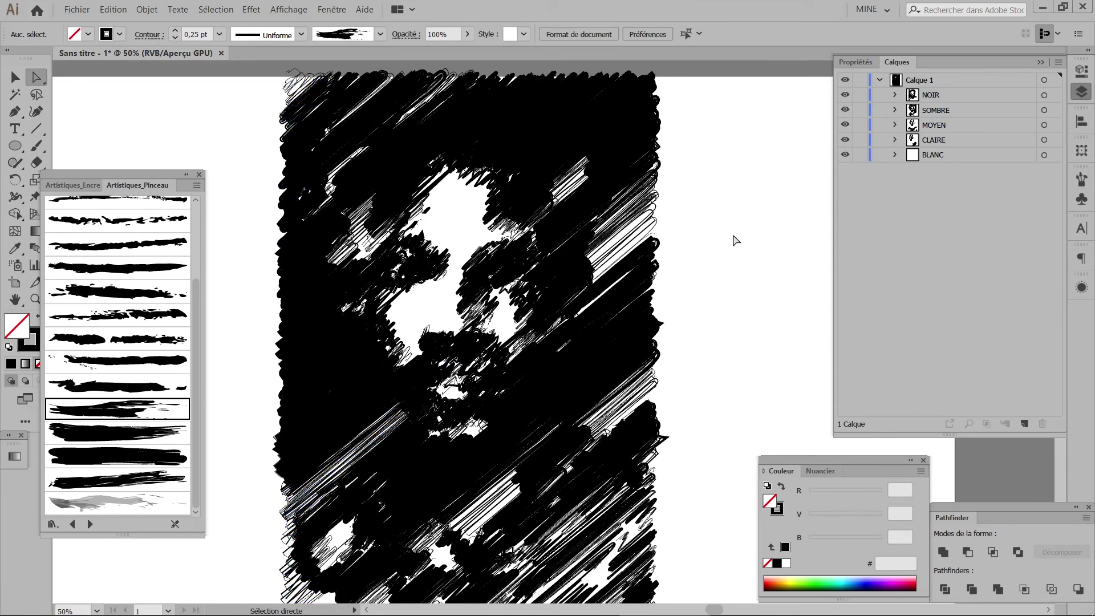
scroll(736, 240, down, 1)
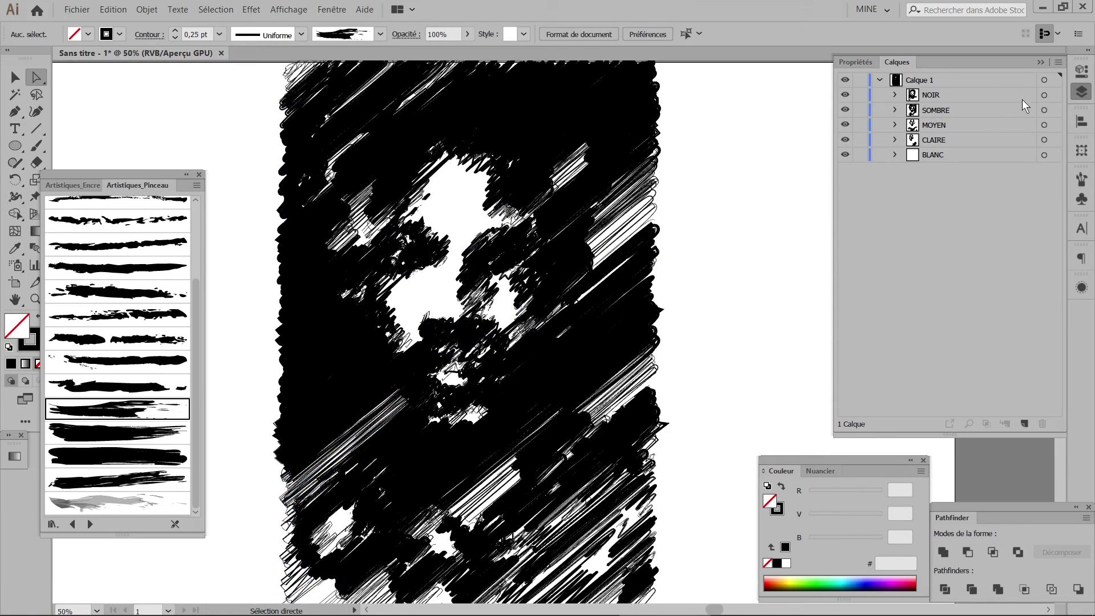
click(1043, 95)
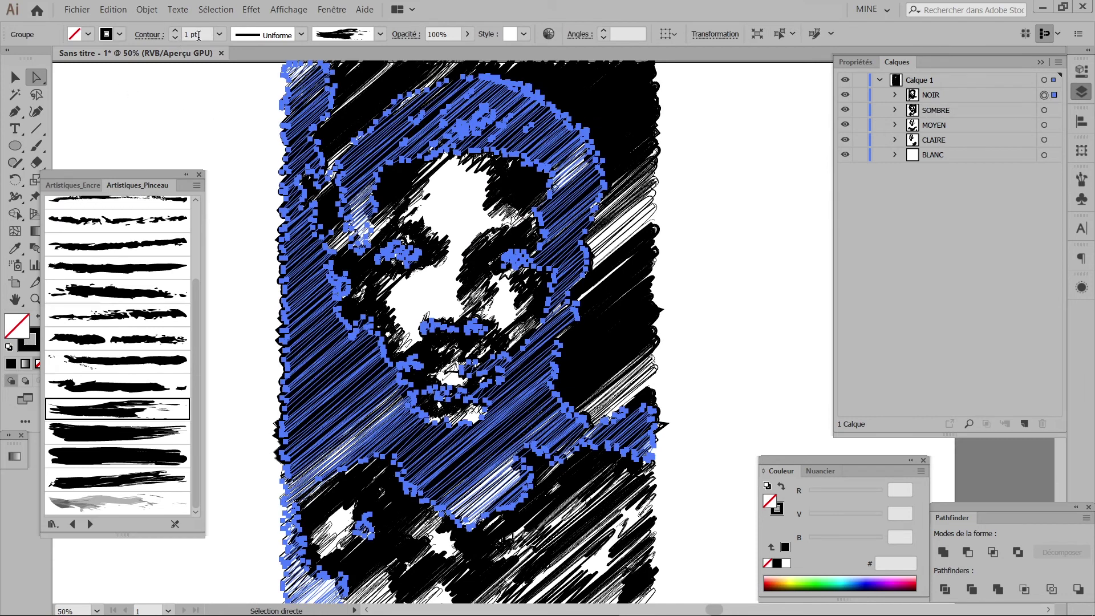
click(198, 35)
text(.85)
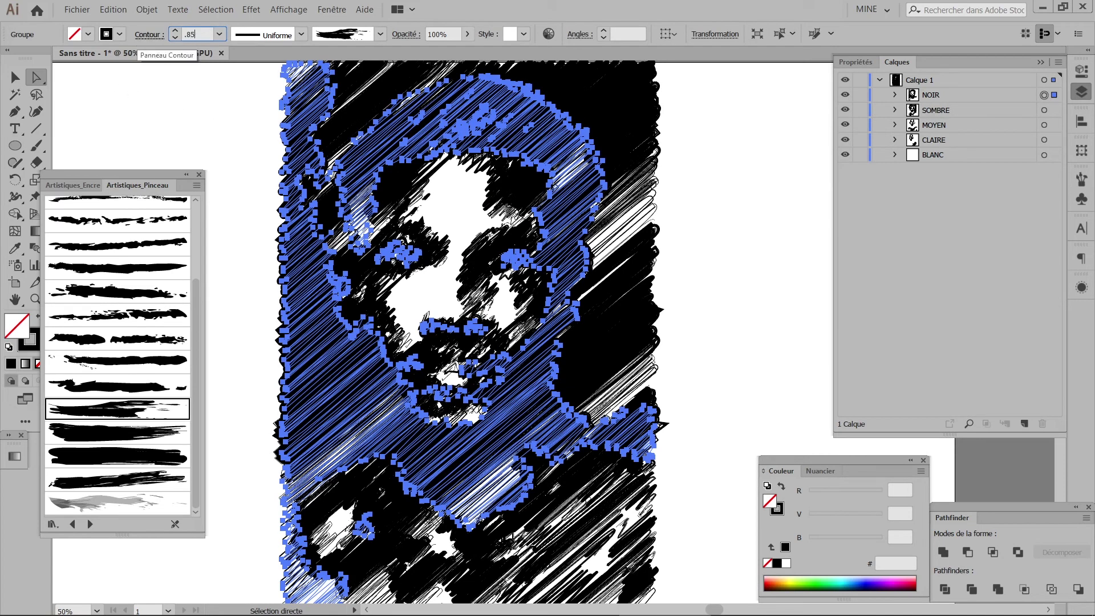
key(Return)
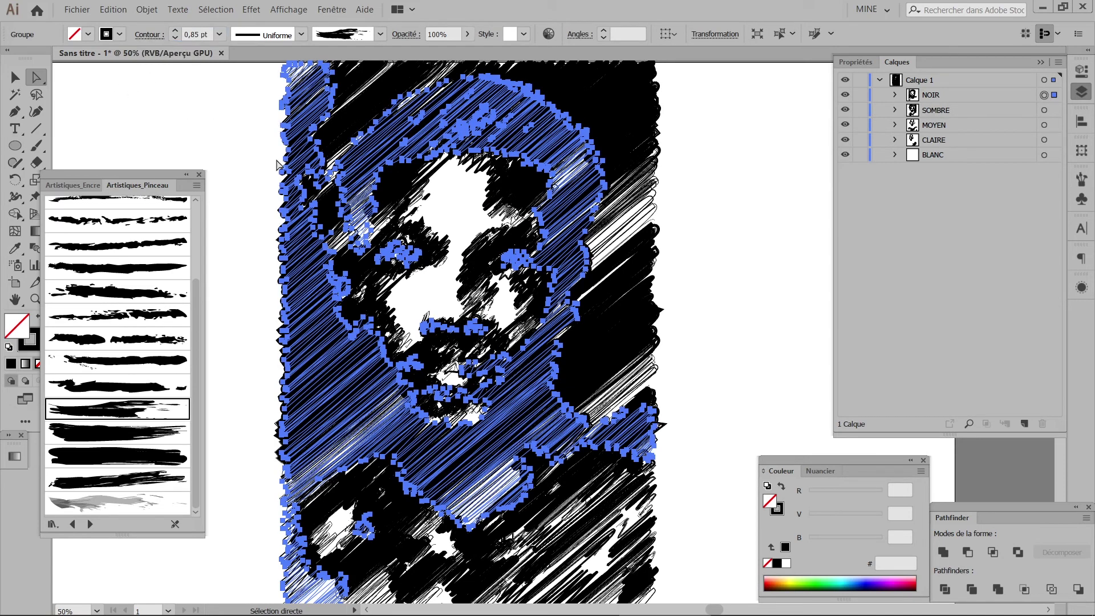
Step: Drop the NOIR stroke weight to 0,75 pt, then zoom out to review the whole portrait
click(728, 228)
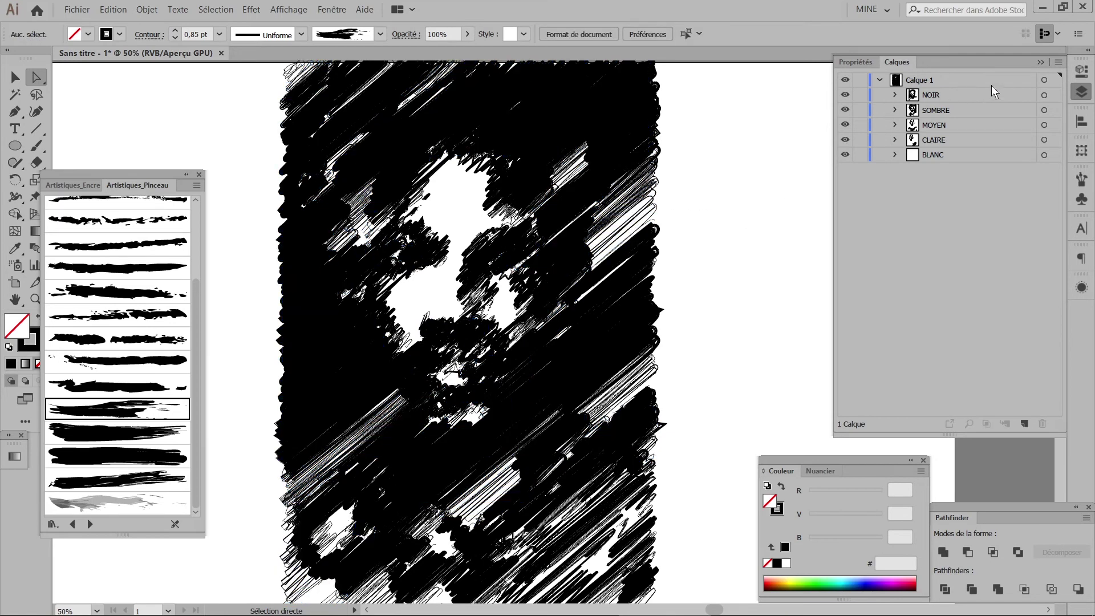
click(1044, 96)
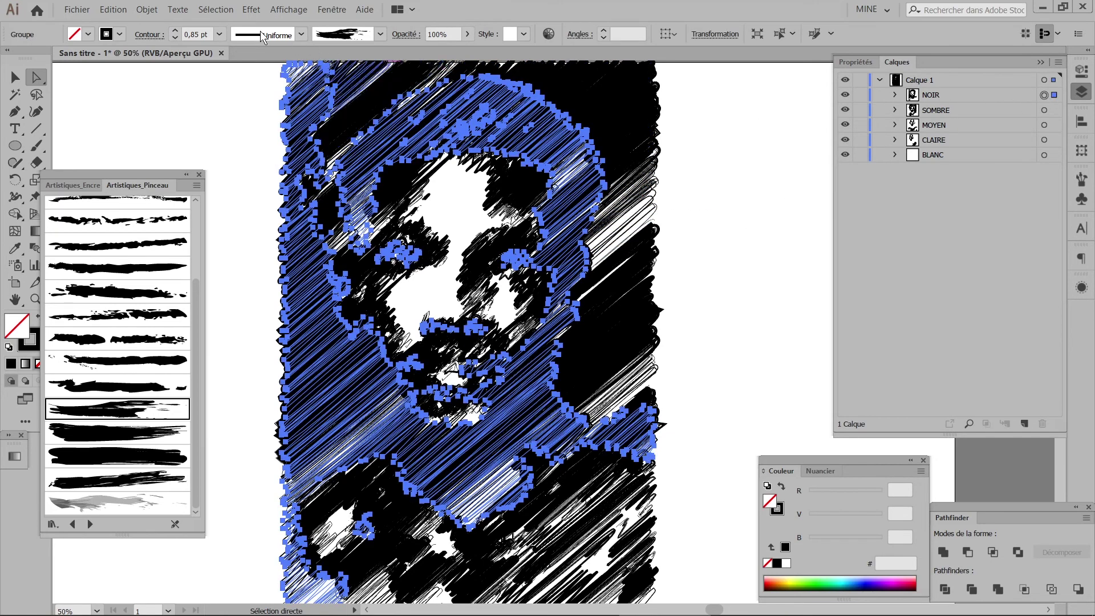
click(218, 36)
click(239, 85)
click(741, 190)
click(452, 90)
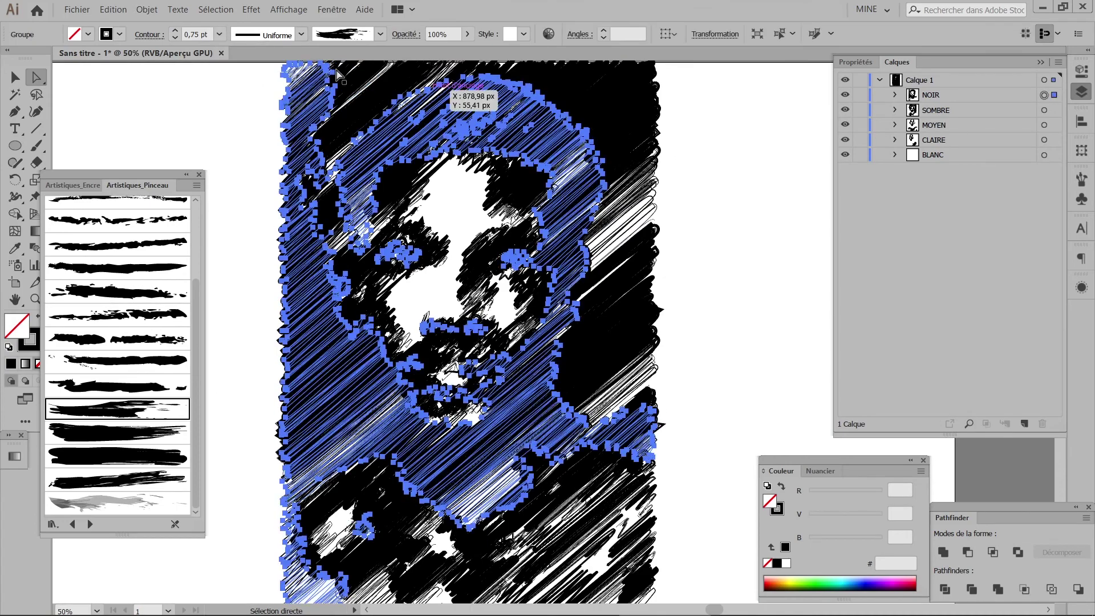
click(709, 227)
key(ctrl+minus)
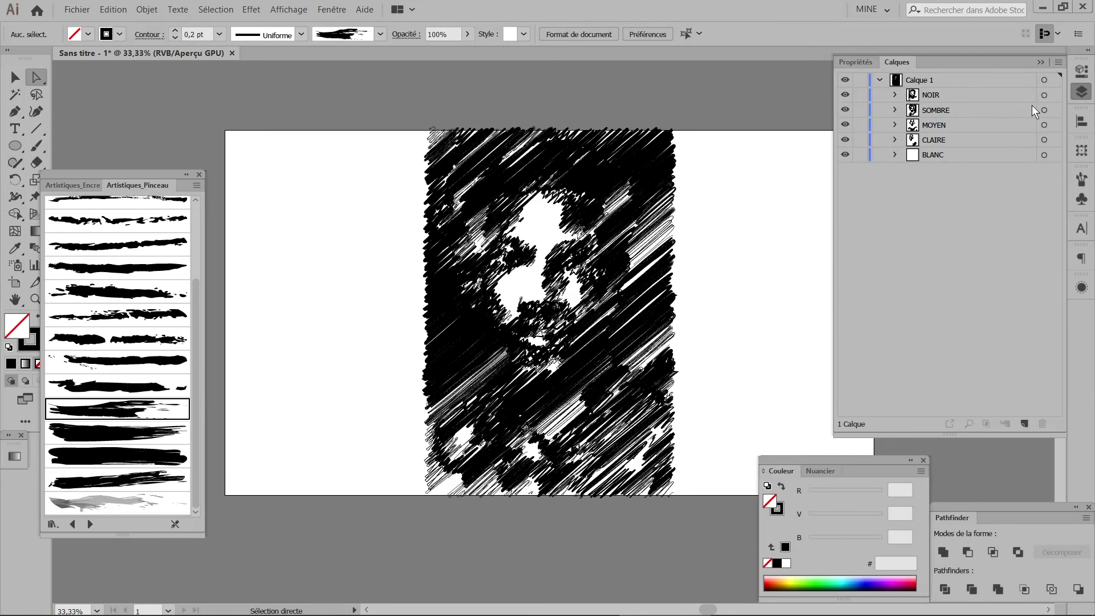
Step: Set the NOIR hatching to 0,4 pt and the SOMBRE hatching to 0,3 pt
click(1043, 95)
click(208, 35)
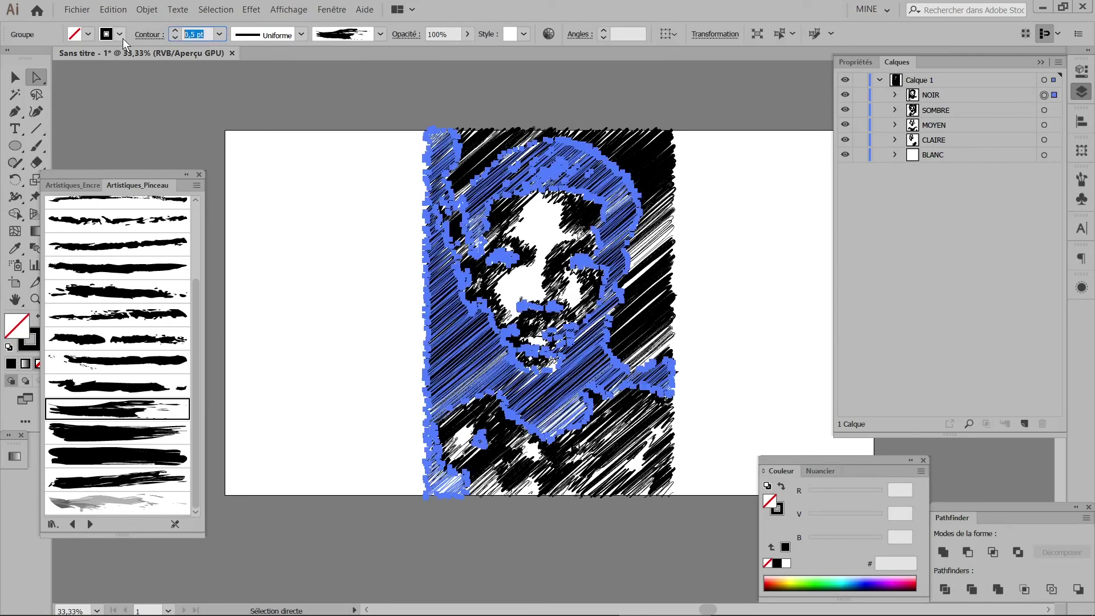
text(0,4)
key(Return)
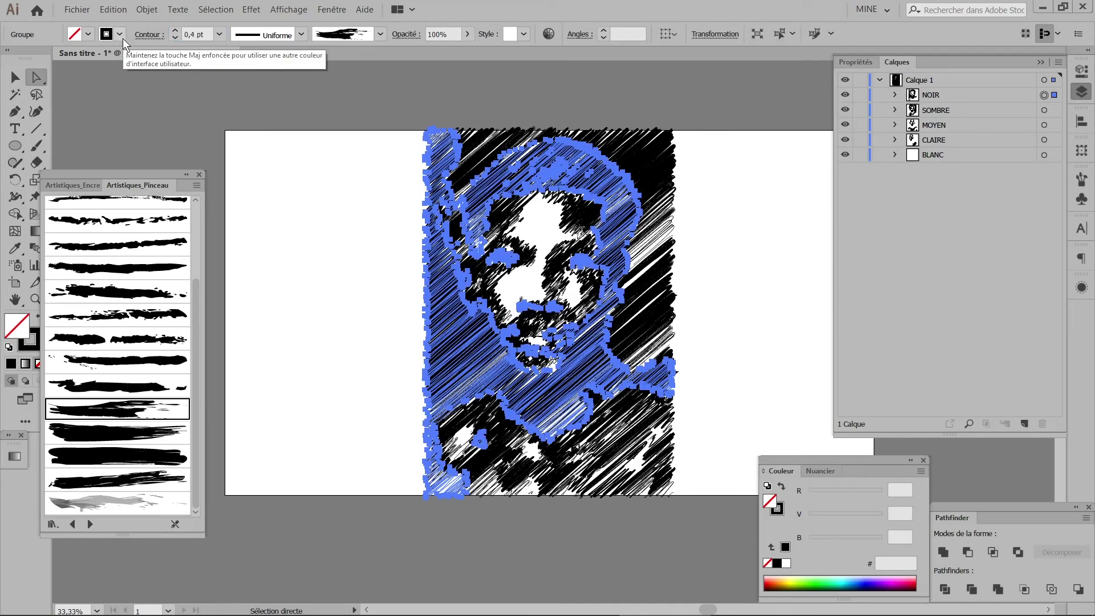
click(387, 164)
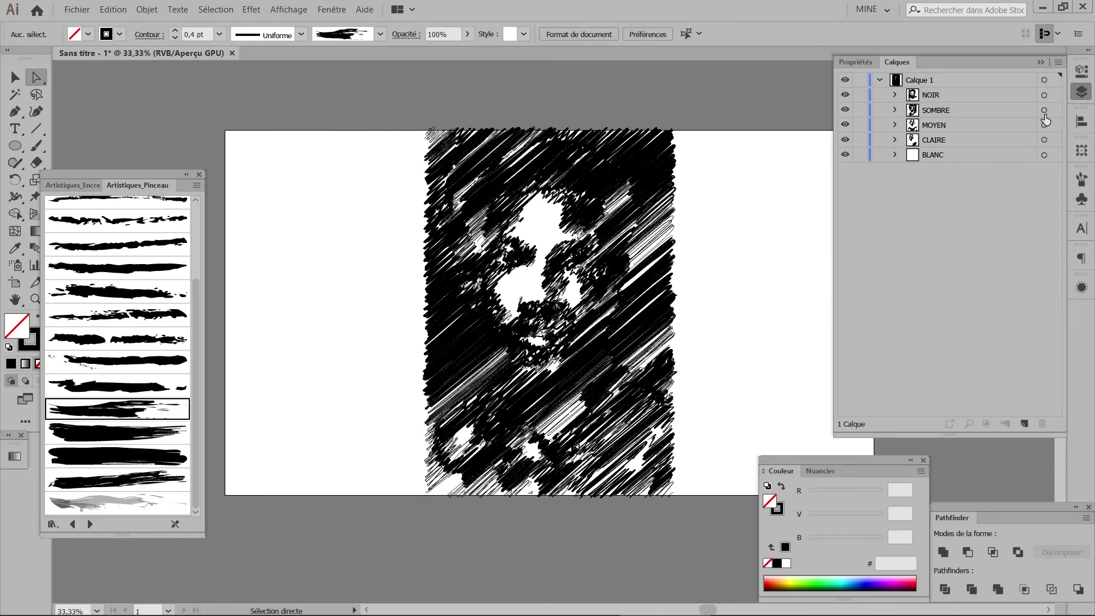
click(1044, 111)
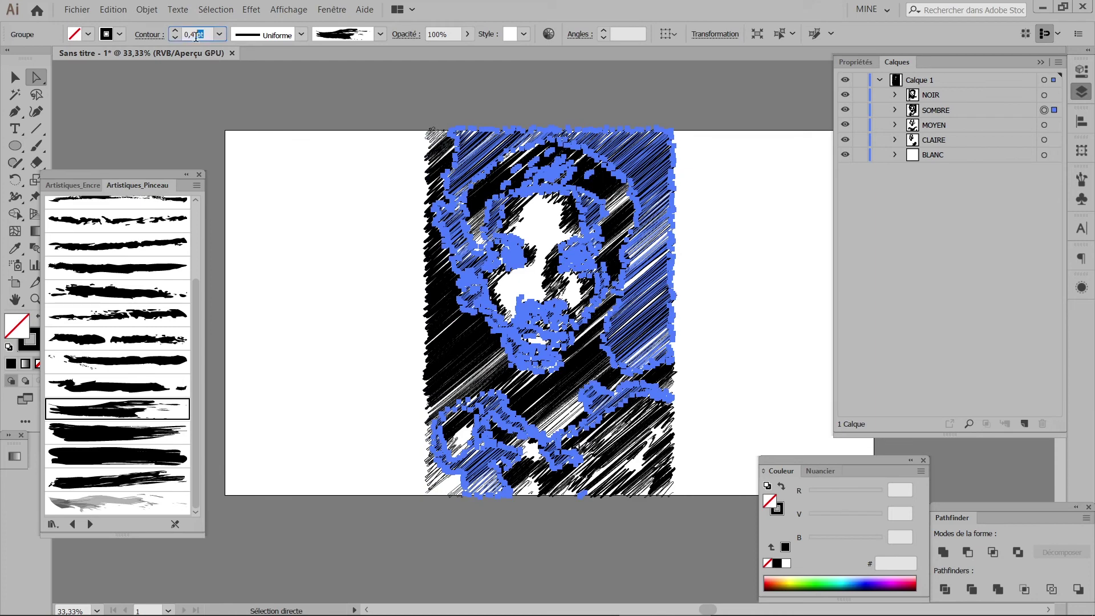
click(197, 34)
text(0,3)
key(Return)
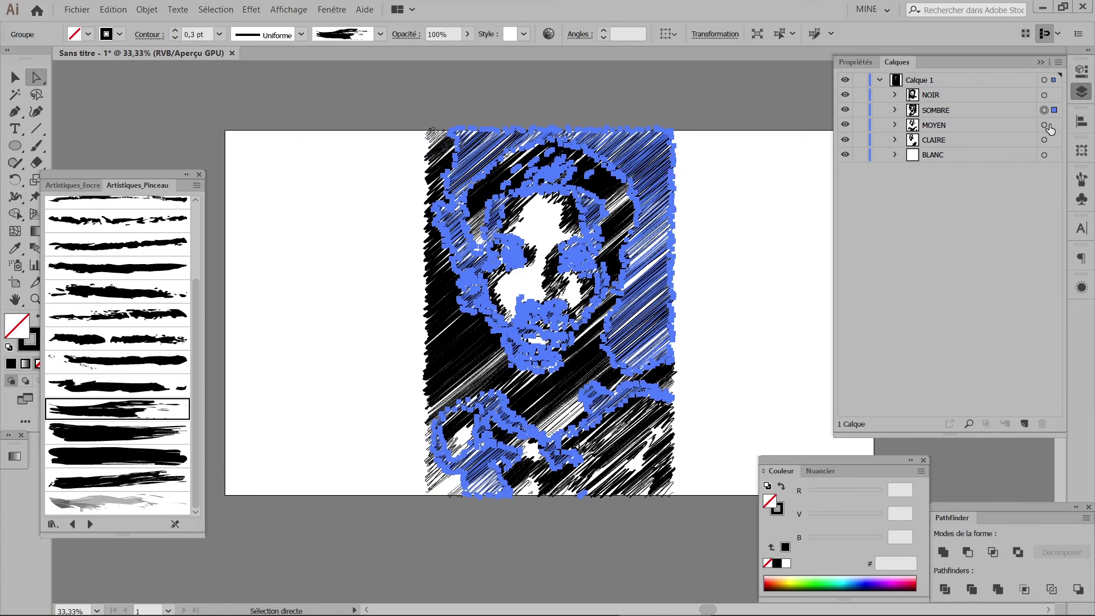
Step: Set the MOYEN hatching to 0,2 pt and the CLAIRE hatching to 0,1 pt
click(1044, 125)
click(196, 34)
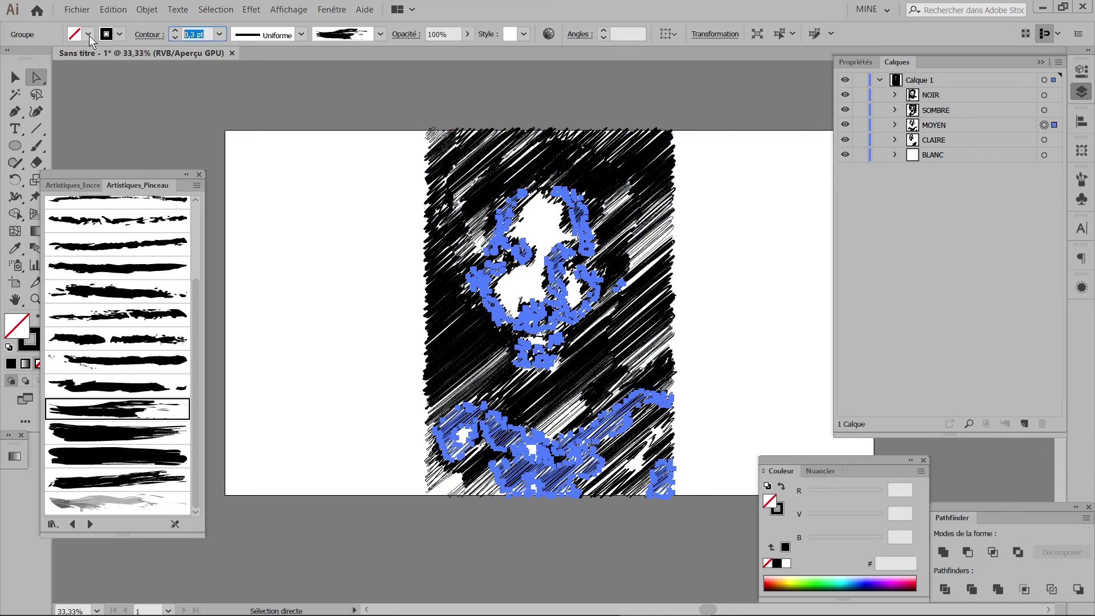
text(0,2)
key(Return)
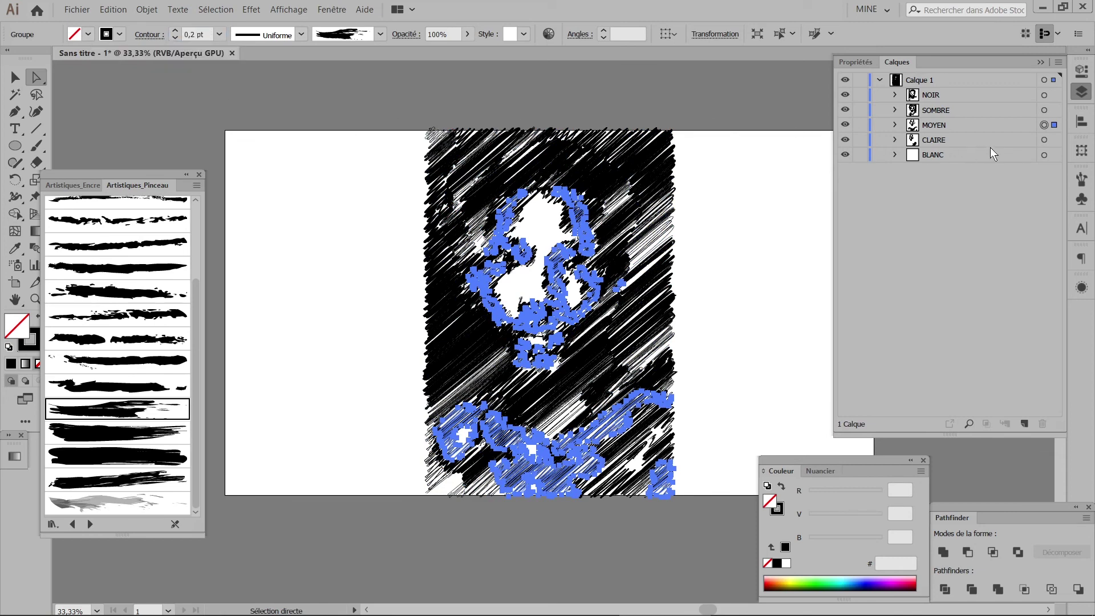
click(1044, 140)
click(207, 34)
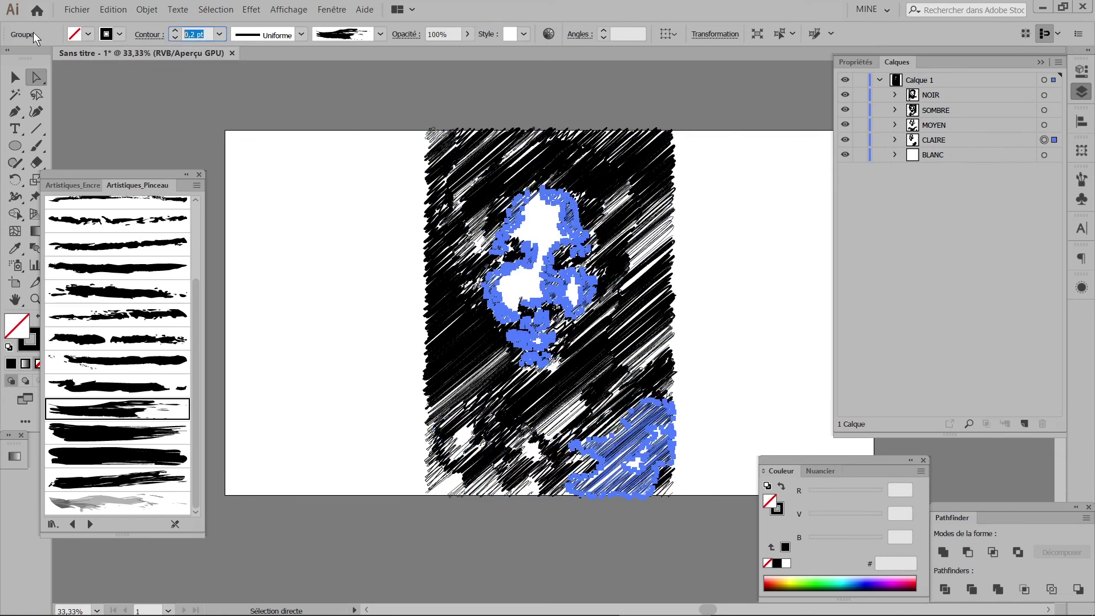
text(0,1)
key(Return)
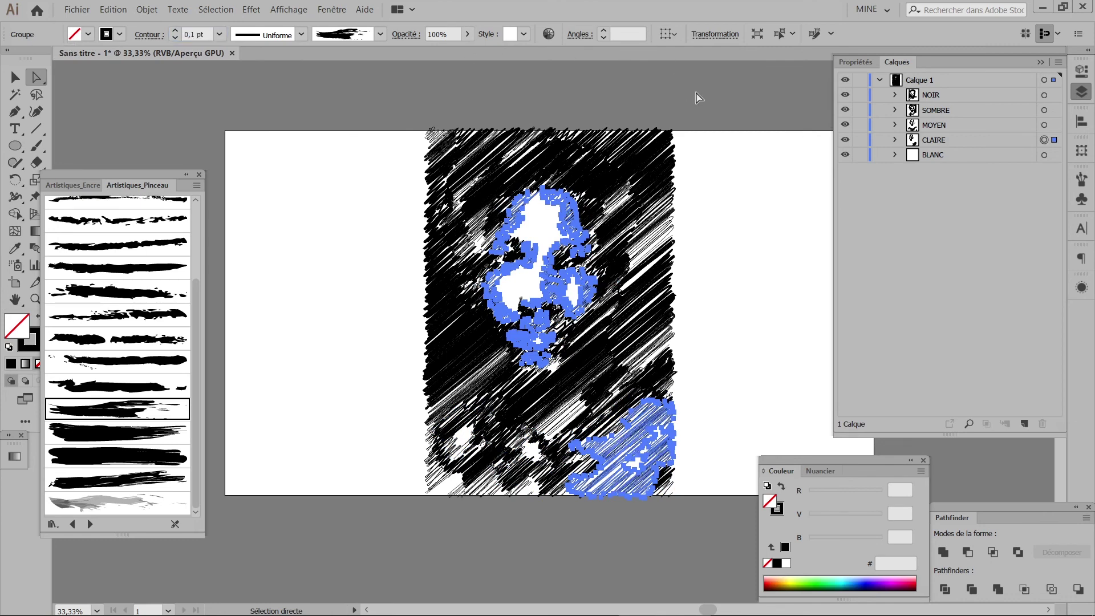
click(756, 147)
scroll(760, 209, up, 1)
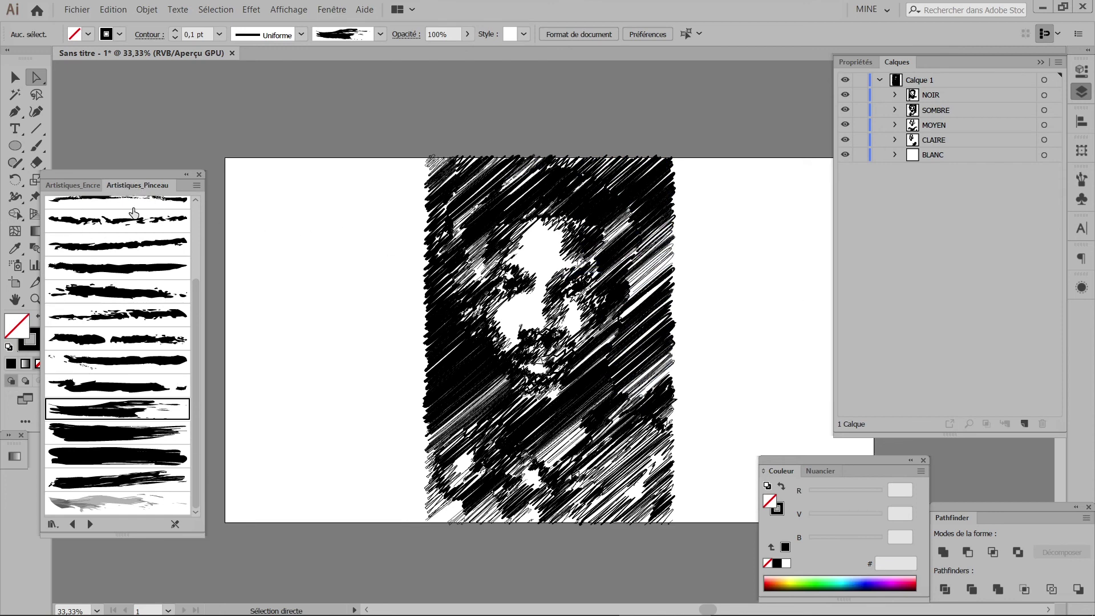
scroll(133, 213, up, 2)
scroll(133, 213, down, 1)
scroll(131, 214, up, 2)
scroll(129, 216, down, 2)
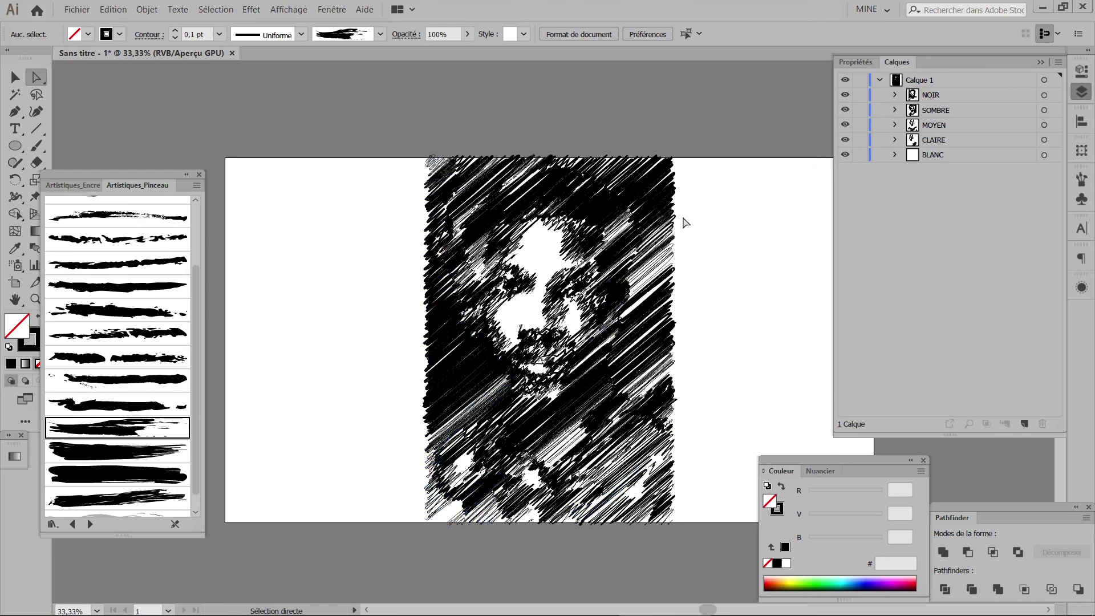
scroll(645, 211, up, 1)
scroll(636, 208, up, 1)
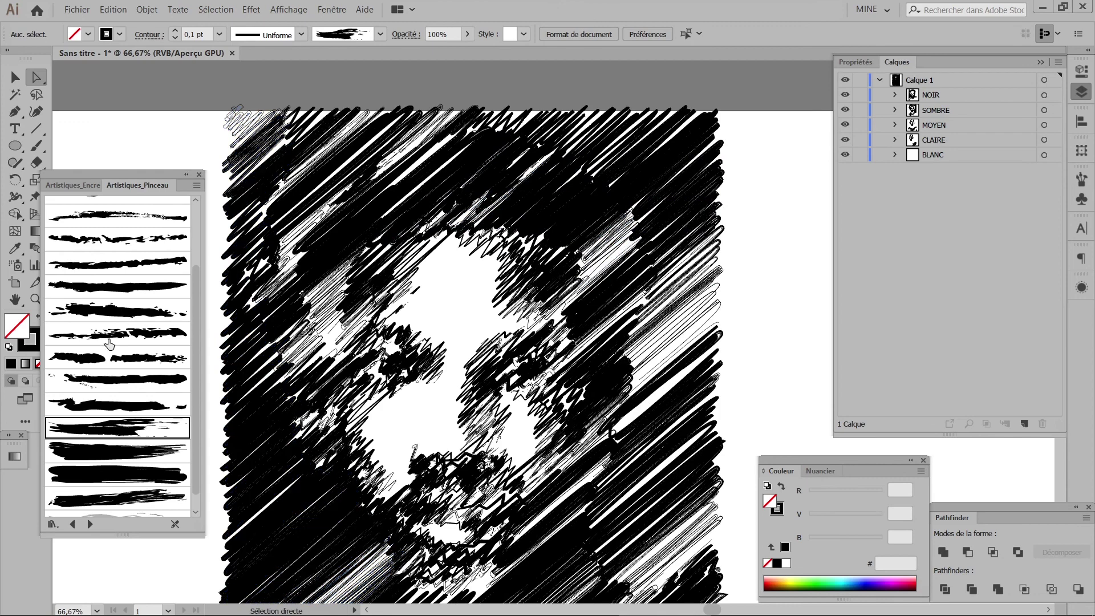
scroll(472, 301, down, 1)
scroll(472, 302, down, 1)
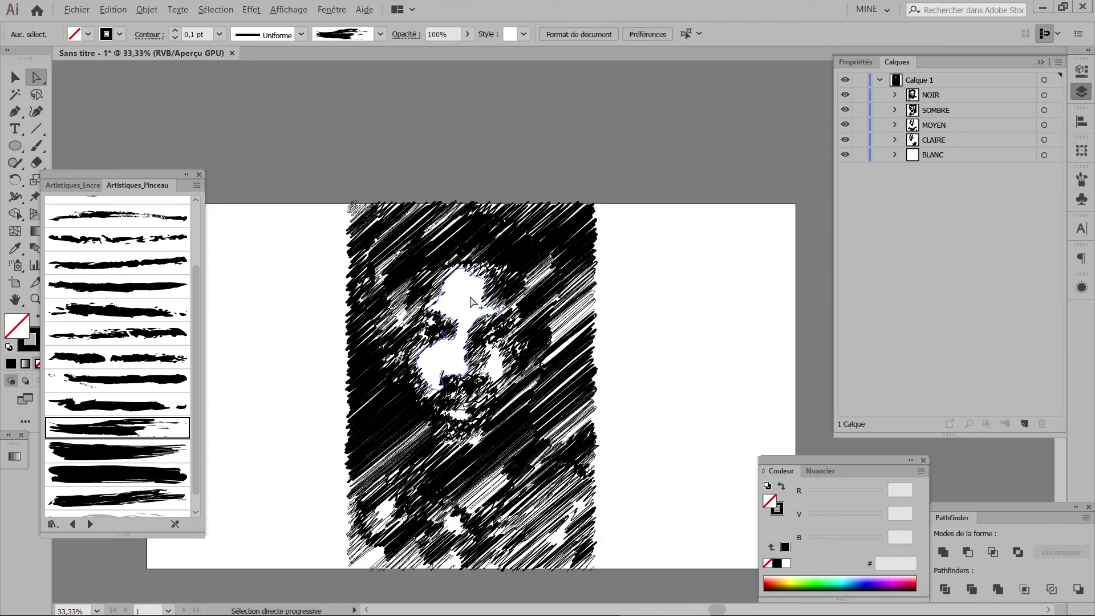
scroll(502, 310, up, 1)
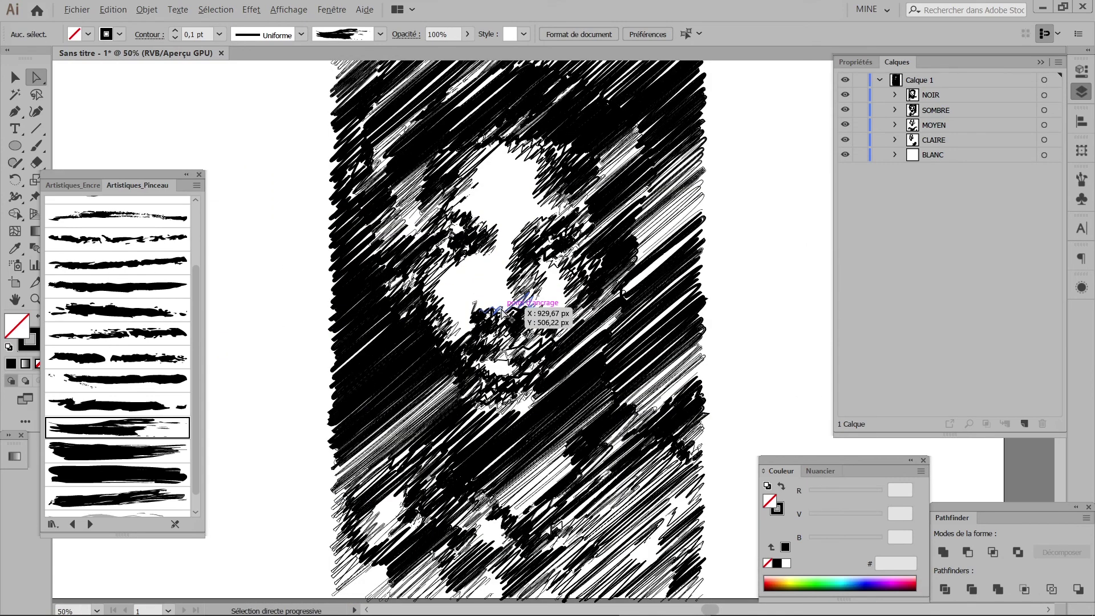
scroll(502, 309, down, 1)
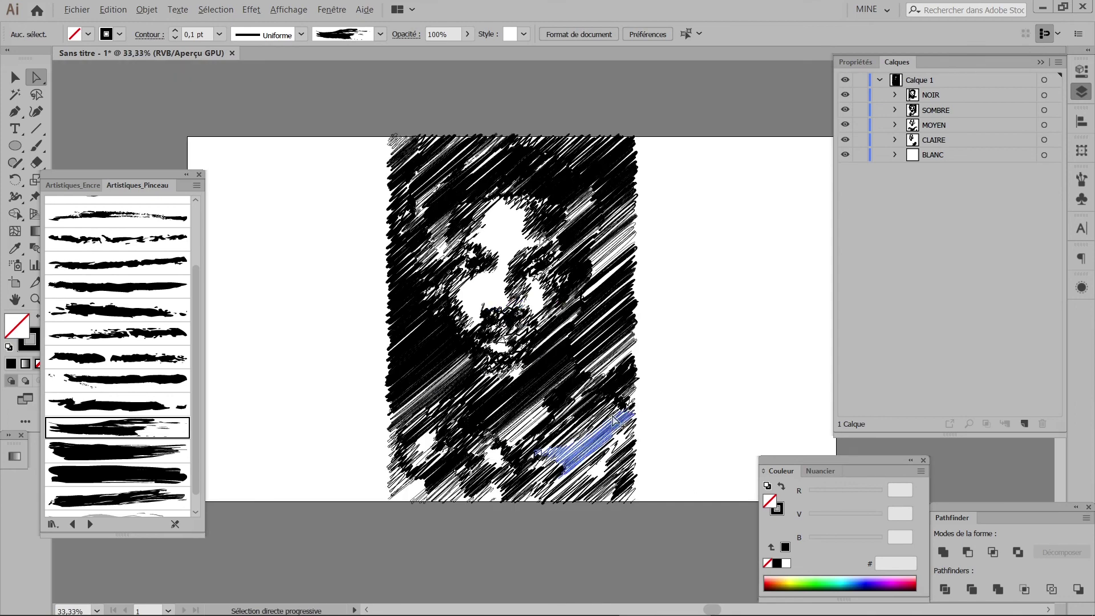
scroll(613, 419, up, 1)
scroll(613, 419, up, 1)
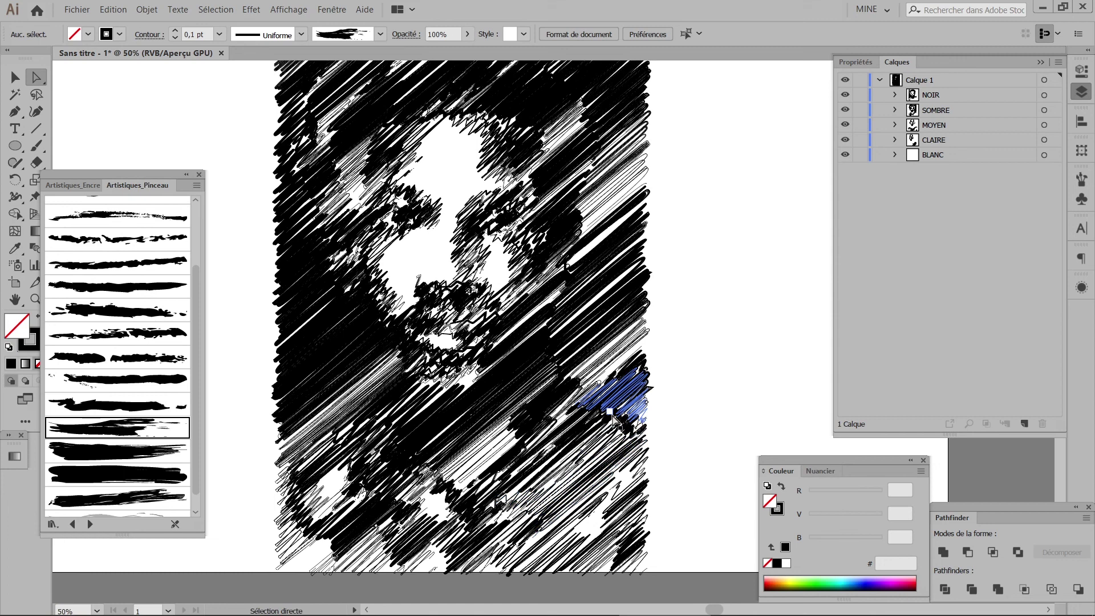
shift+click(633, 365)
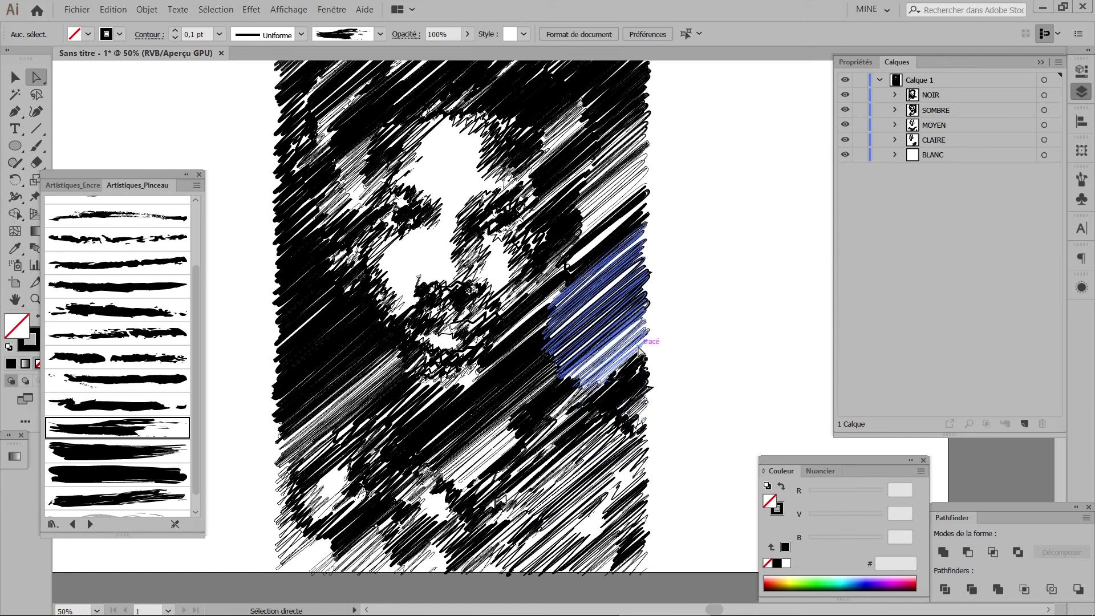